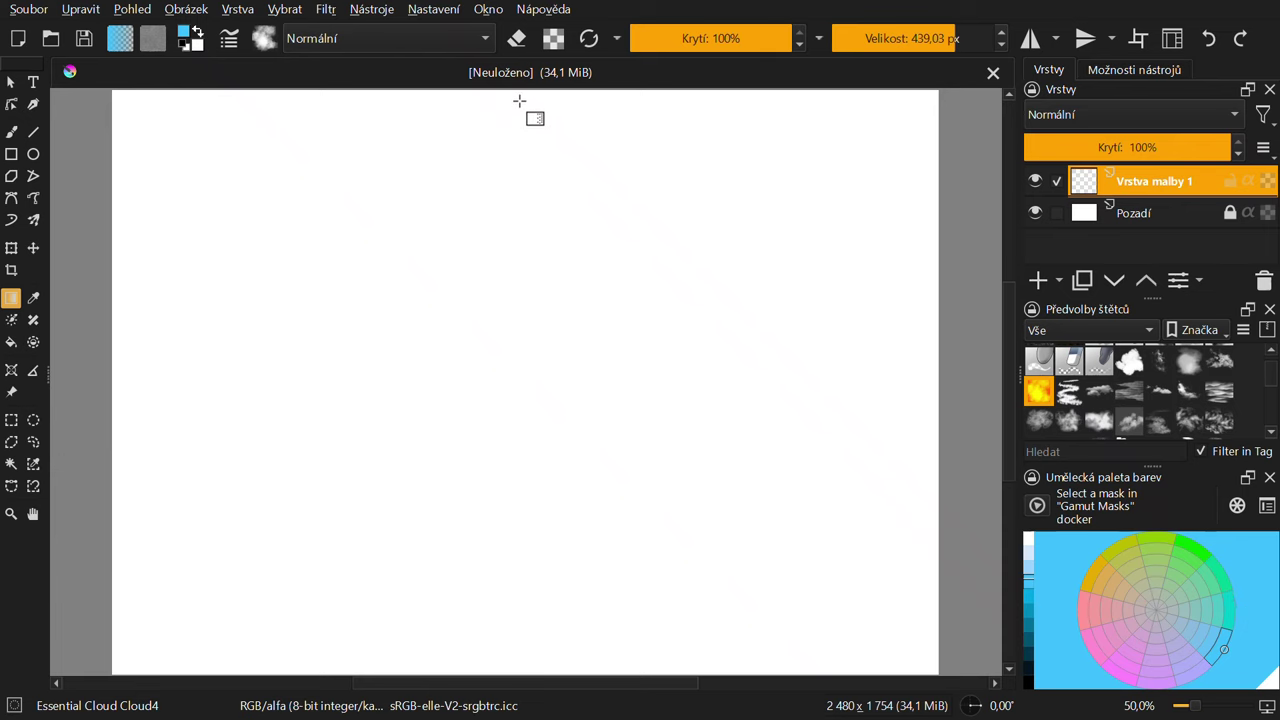
Step: Fill the canvas with a blue-to-white sky gradient and scatter soft Cloudfuzzy clouds across it
{"action": "left_click_drag", "start_coordinate": [519, 101], "coordinate": [512, 662]}
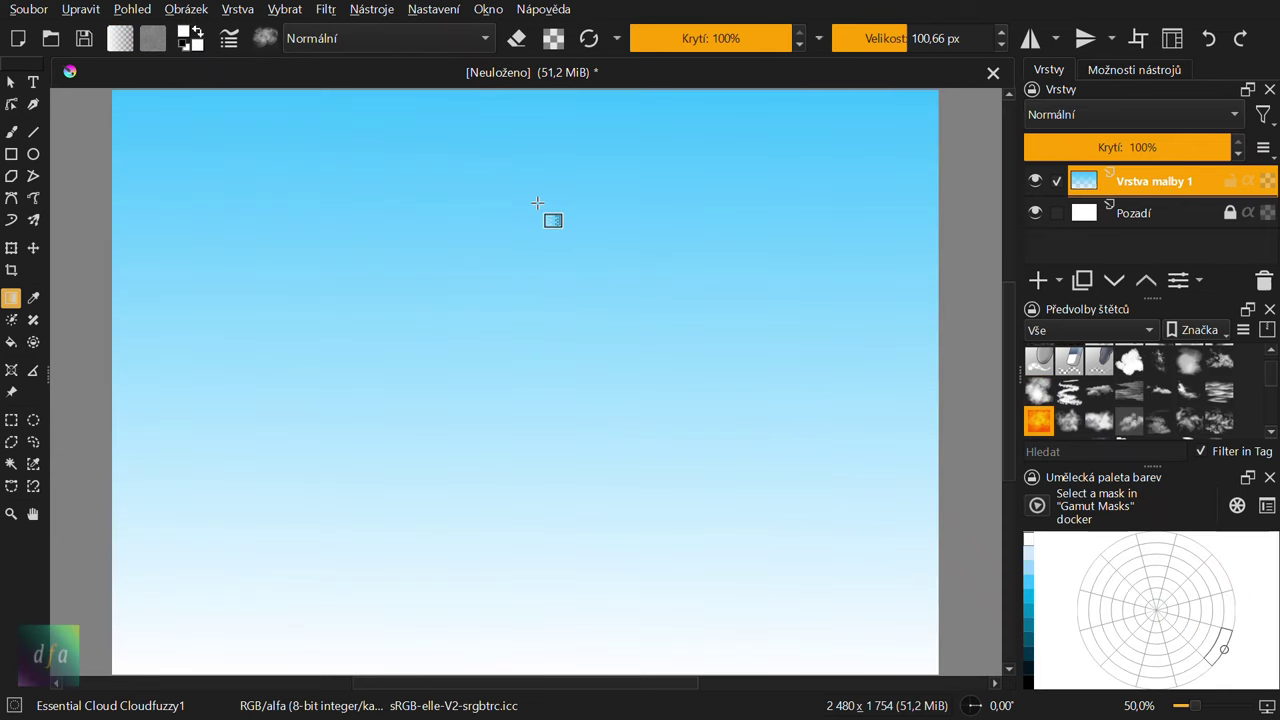
{"action": "mouse_move", "coordinate": [463, 170]}
{"action": "left_mouse_down"}
{"action": "mouse_move", "coordinate": [334, 177]}
{"action": "mouse_move", "coordinate": [900, 230]}
{"action": "left_mouse_up"}
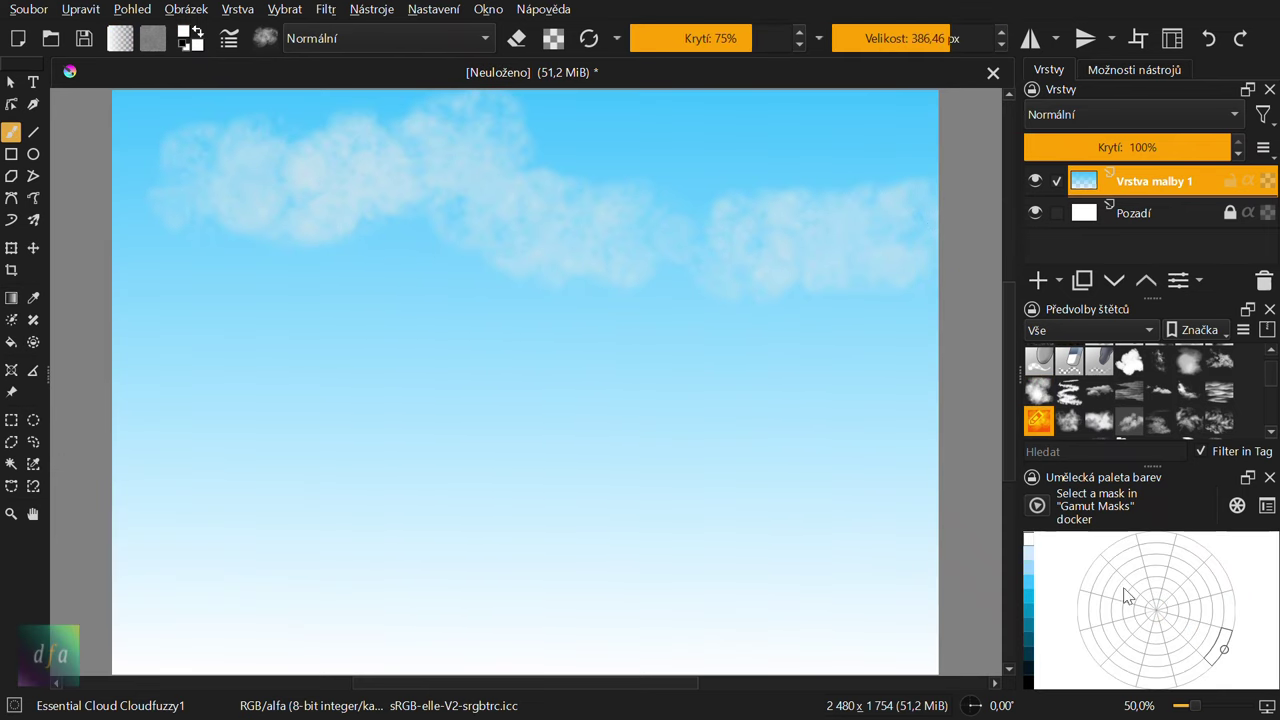
{"action": "left_click", "coordinate": [1068, 420]}
{"action": "left_click_drag", "start_coordinate": [771, 171], "coordinate": [850, 120]}
{"action": "mouse_move", "coordinate": [318, 300]}
{"action": "left_mouse_down"}
{"action": "mouse_move", "coordinate": [357, 243]}
{"action": "mouse_move", "coordinate": [857, 286]}
{"action": "mouse_move", "coordinate": [560, 360]}
{"action": "left_mouse_up"}
{"action": "left_click", "coordinate": [1098, 420]}
{"action": "left_click_drag", "start_coordinate": [900, 120], "coordinate": [930, 110]}
{"action": "mouse_move", "coordinate": [391, 206]}
{"action": "left_mouse_down"}
{"action": "mouse_move", "coordinate": [343, 214]}
{"action": "mouse_move", "coordinate": [170, 430]}
{"action": "left_mouse_up"}
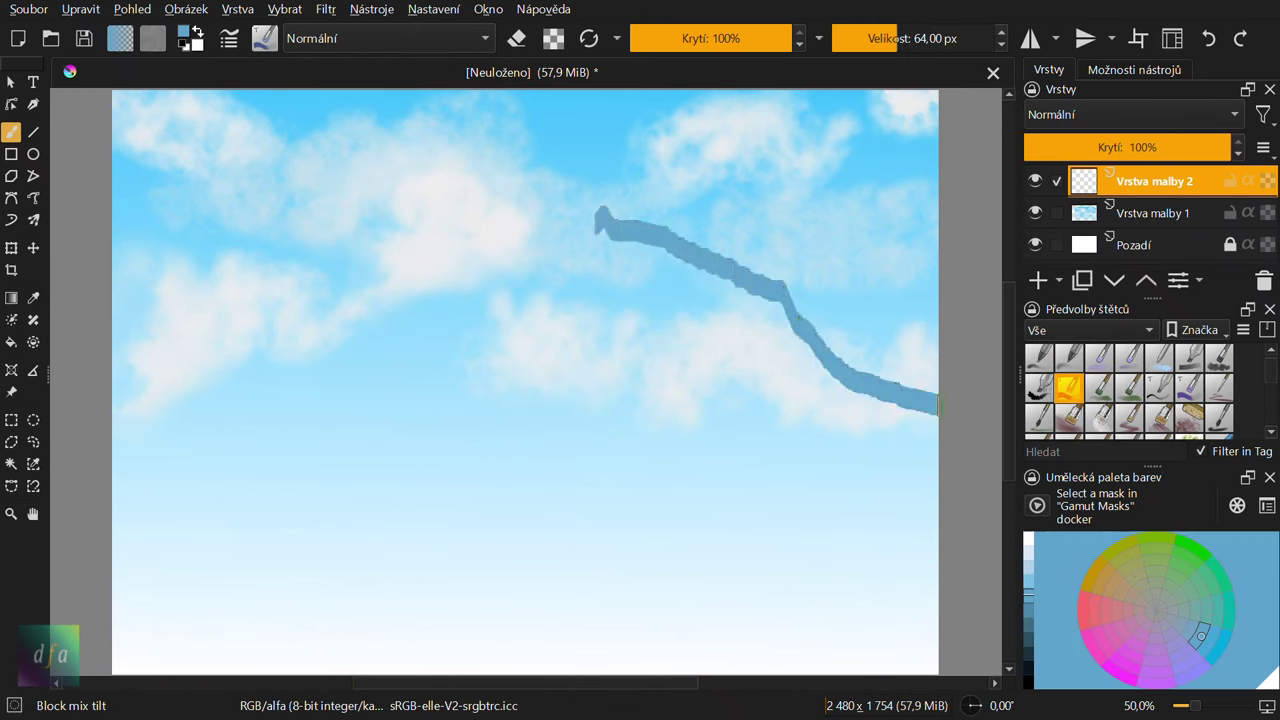
Step: Draw the blue ridge lines of two mountain peaks and their lower edge
{"action": "left_click_drag", "start_coordinate": [516, 300], "coordinate": [359, 345]}
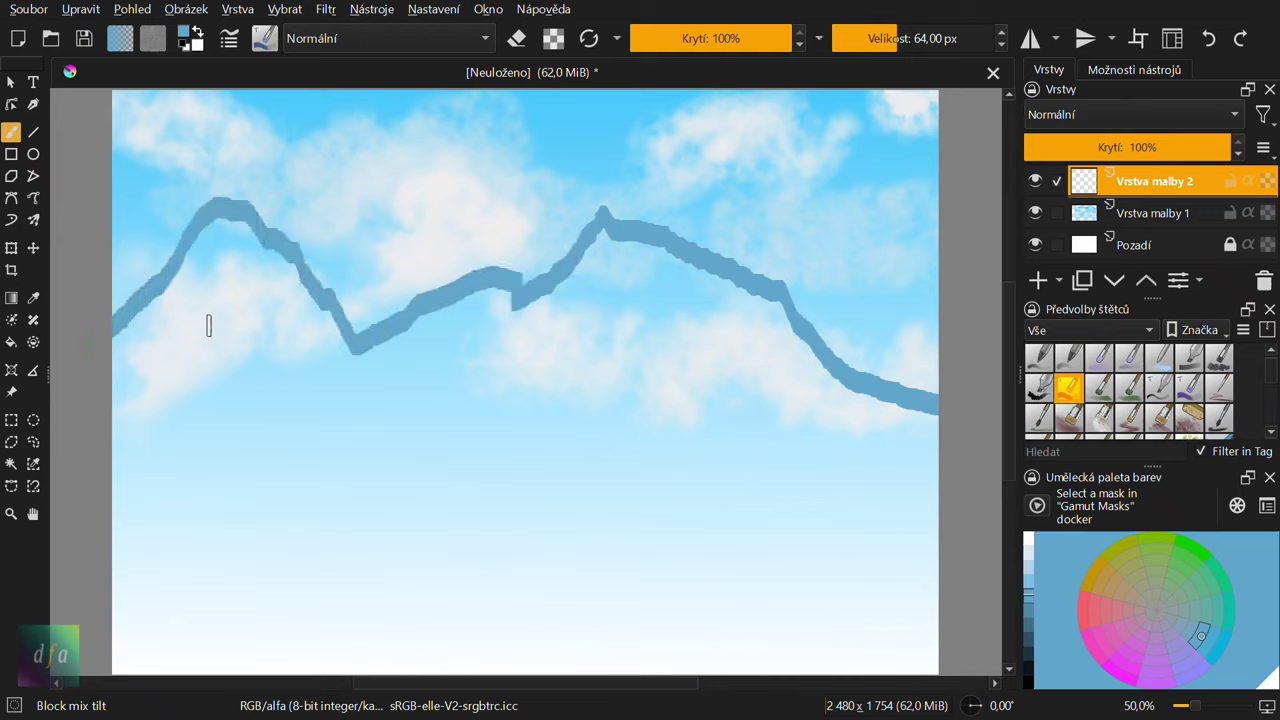
{"action": "left_click_drag", "start_coordinate": [938, 416], "coordinate": [577, 298]}
{"action": "mouse_move", "coordinate": [113, 405]}
{"action": "left_mouse_down"}
{"action": "mouse_move", "coordinate": [779, 389]}
{"action": "mouse_move", "coordinate": [543, 296]}
{"action": "left_mouse_up"}
Step: Fill the enclosed mountain outline solid blue
{"action": "key", "text": "f"}
{"action": "left_click", "coordinate": [470, 346]}
{"action": "left_click", "coordinate": [648, 292]}
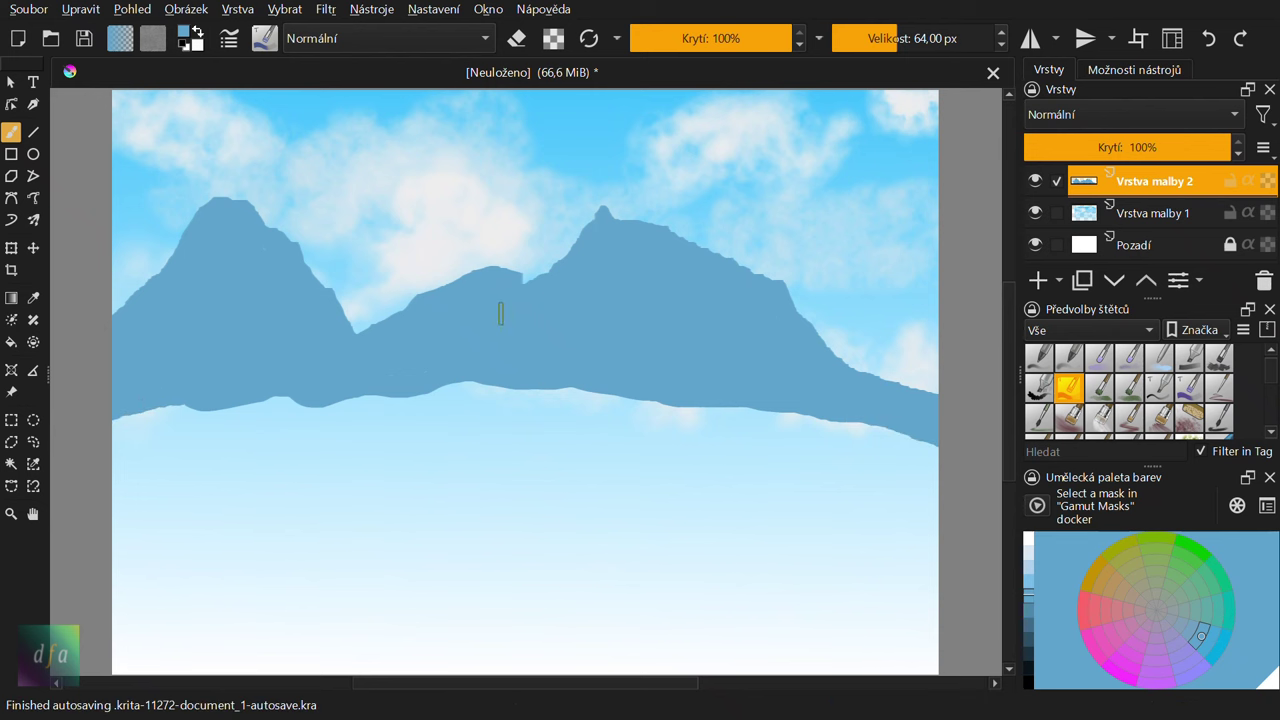
{"action": "key", "text": "slash"}
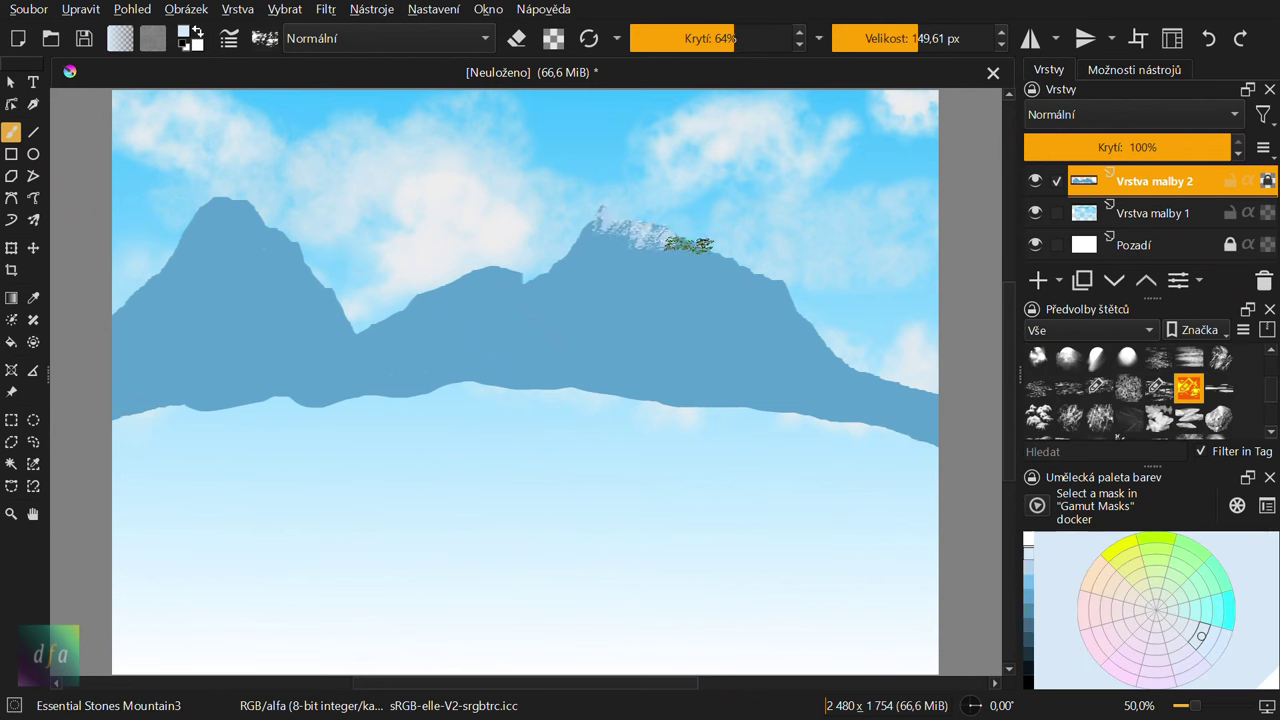
Step: Paint Mountain3 snow texture on the right ridge, central face and middle hump
{"action": "left_click_drag", "start_coordinate": [795, 294], "coordinate": [757, 263]}
{"action": "left_click", "coordinate": [928, 38]}
{"action": "mouse_move", "coordinate": [640, 255]}
{"action": "left_mouse_down"}
{"action": "mouse_move", "coordinate": [726, 286]}
{"action": "mouse_move", "coordinate": [900, 395]}
{"action": "left_mouse_up"}
{"action": "mouse_move", "coordinate": [680, 225]}
{"action": "left_mouse_down"}
{"action": "mouse_move", "coordinate": [700, 310]}
{"action": "mouse_move", "coordinate": [800, 350]}
{"action": "left_mouse_up"}
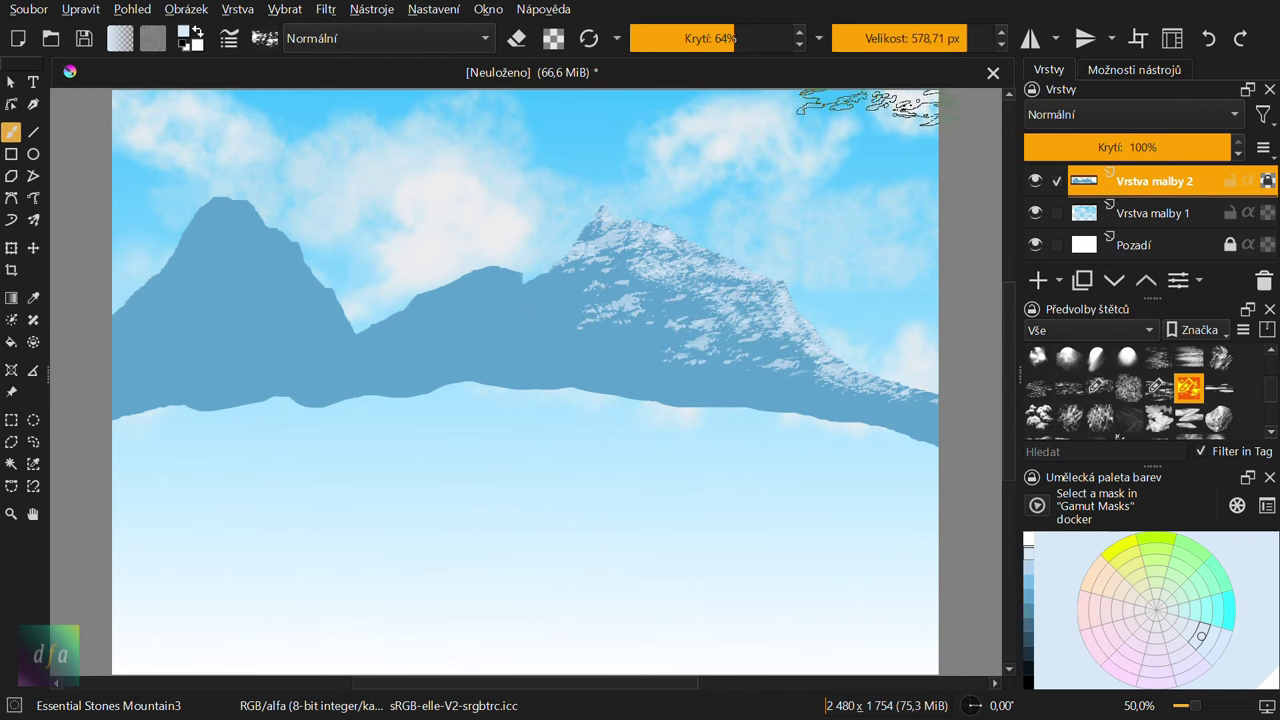
{"action": "left_click", "coordinate": [932, 38]}
{"action": "mouse_move", "coordinate": [448, 287]}
{"action": "left_mouse_down"}
{"action": "mouse_move", "coordinate": [600, 300]}
{"action": "mouse_move", "coordinate": [614, 243]}
{"action": "mouse_move", "coordinate": [686, 311]}
{"action": "left_mouse_up"}
Step: At 78% opacity, add snow to the left mountain and lower slopes across the range
{"action": "key", "text": "o"}
{"action": "left_click_drag", "start_coordinate": [806, 358], "coordinate": [917, 436]}
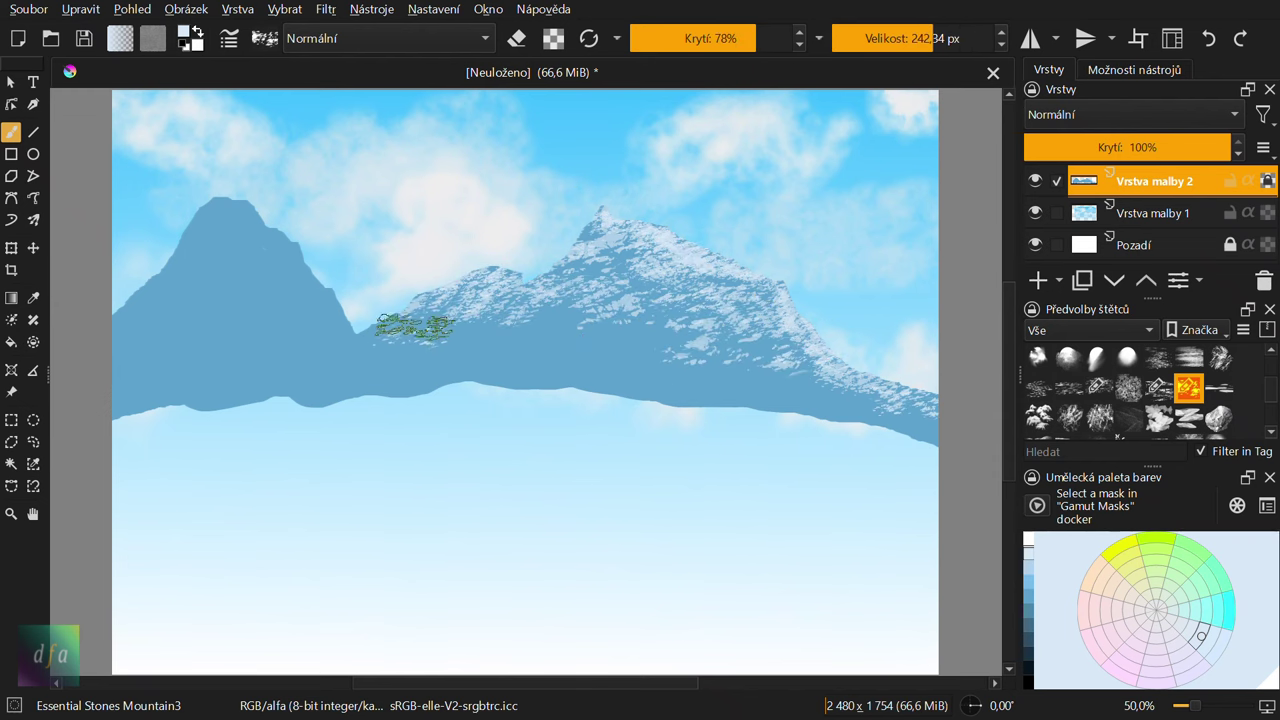
{"action": "key", "text": "]"}
{"action": "mouse_move", "coordinate": [300, 300]}
{"action": "left_mouse_down"}
{"action": "mouse_move", "coordinate": [314, 229]}
{"action": "mouse_move", "coordinate": [460, 215]}
{"action": "left_mouse_up"}
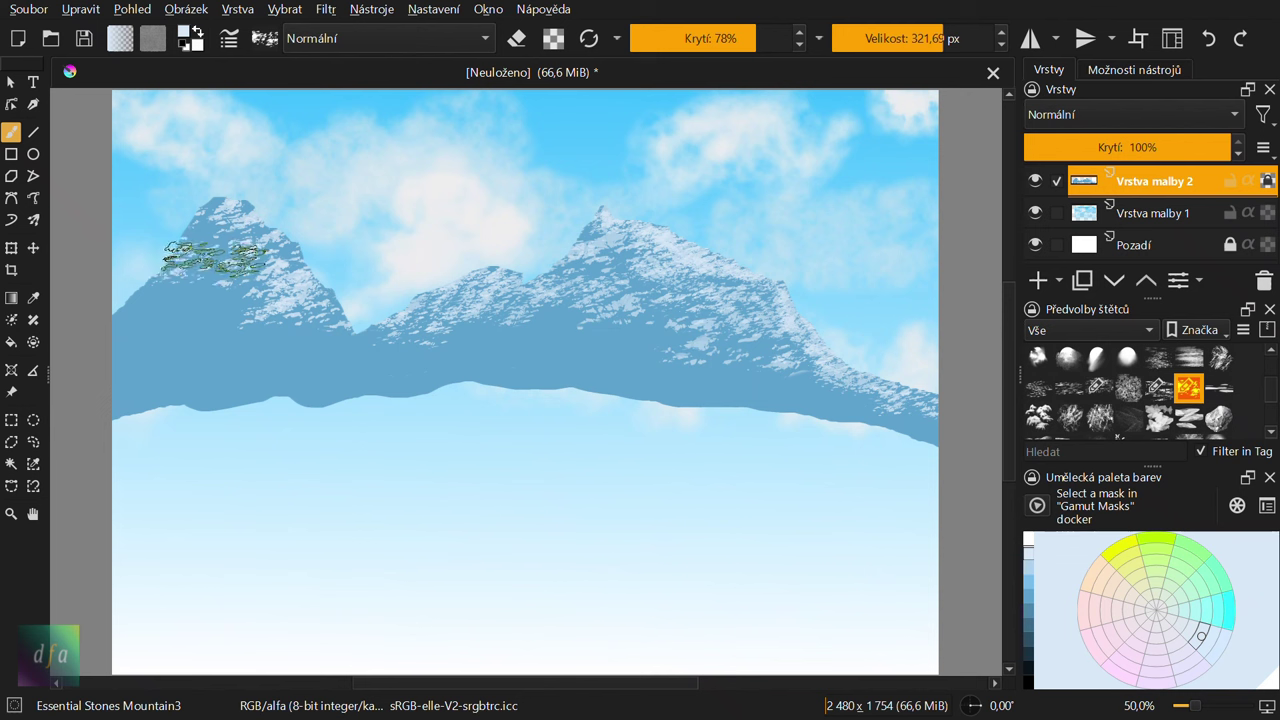
{"action": "left_click_drag", "start_coordinate": [290, 335], "coordinate": [386, 371]}
{"action": "key", "text": "["}
{"action": "key", "text": "["}
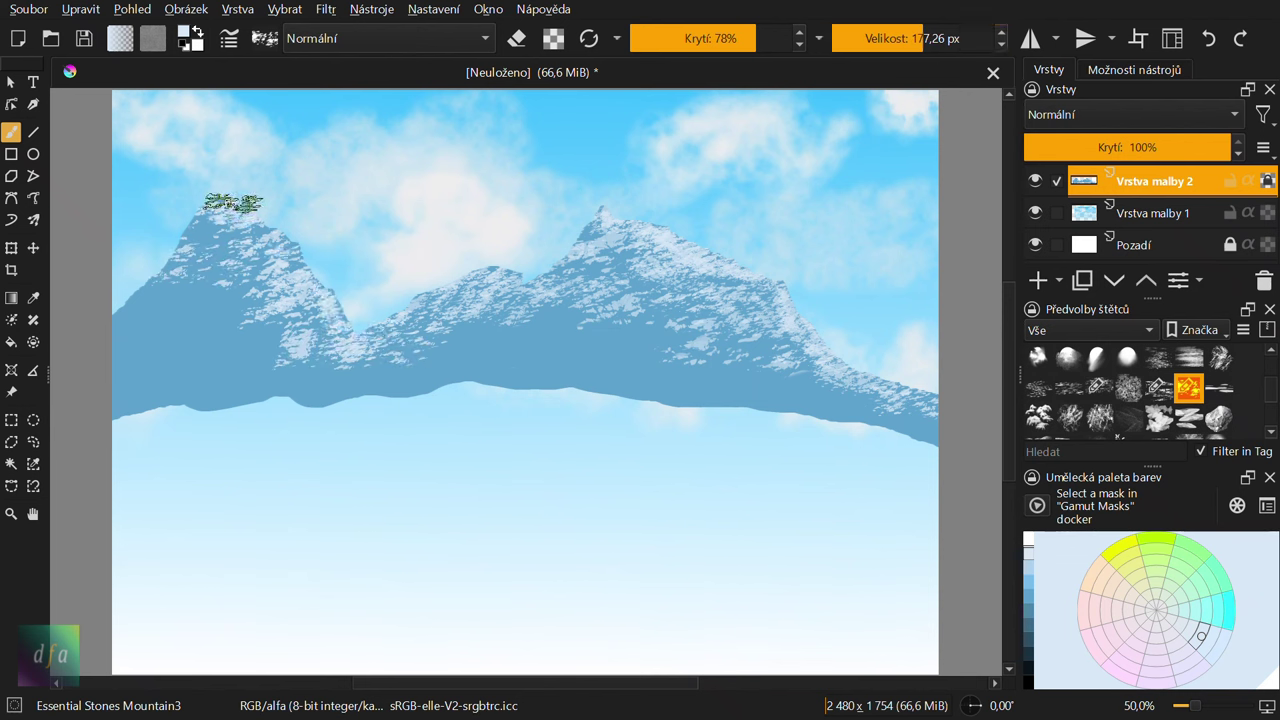
{"action": "left_click_drag", "start_coordinate": [891, 400], "coordinate": [391, 323]}
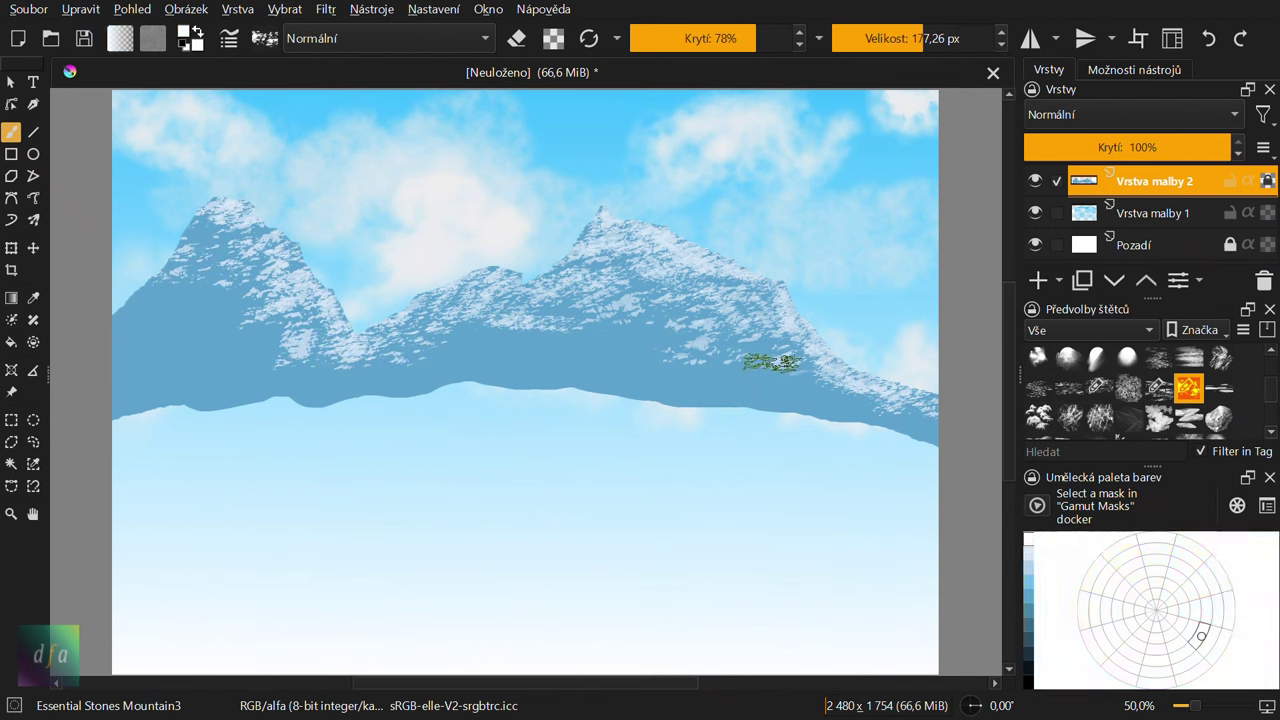
{"action": "mouse_move", "coordinate": [766, 360]}
{"action": "left_mouse_down"}
{"action": "mouse_move", "coordinate": [826, 366]}
{"action": "mouse_move", "coordinate": [629, 280]}
{"action": "mouse_move", "coordinate": [714, 357]}
{"action": "mouse_move", "coordinate": [737, 245]}
{"action": "left_mouse_up"}
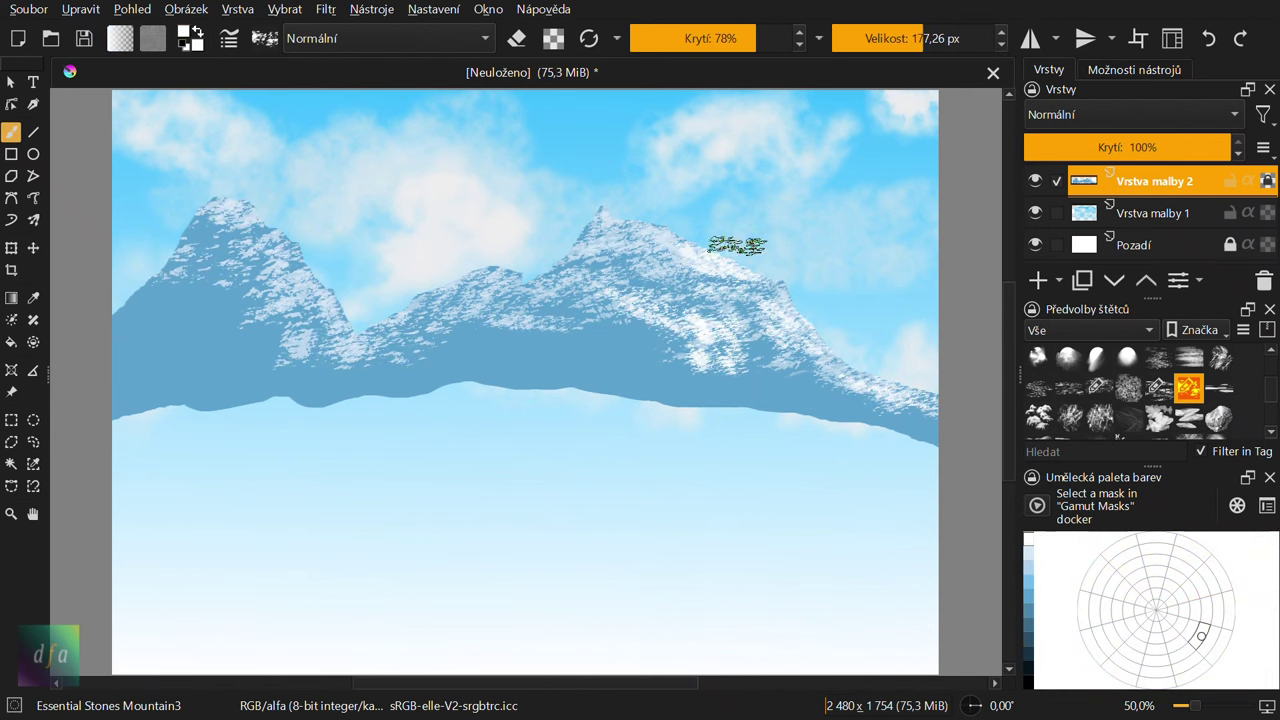
Step: Resize the brush to about 125 px and add snow to the left peak's right slope
{"action": "left_click", "coordinate": [1068, 390]}
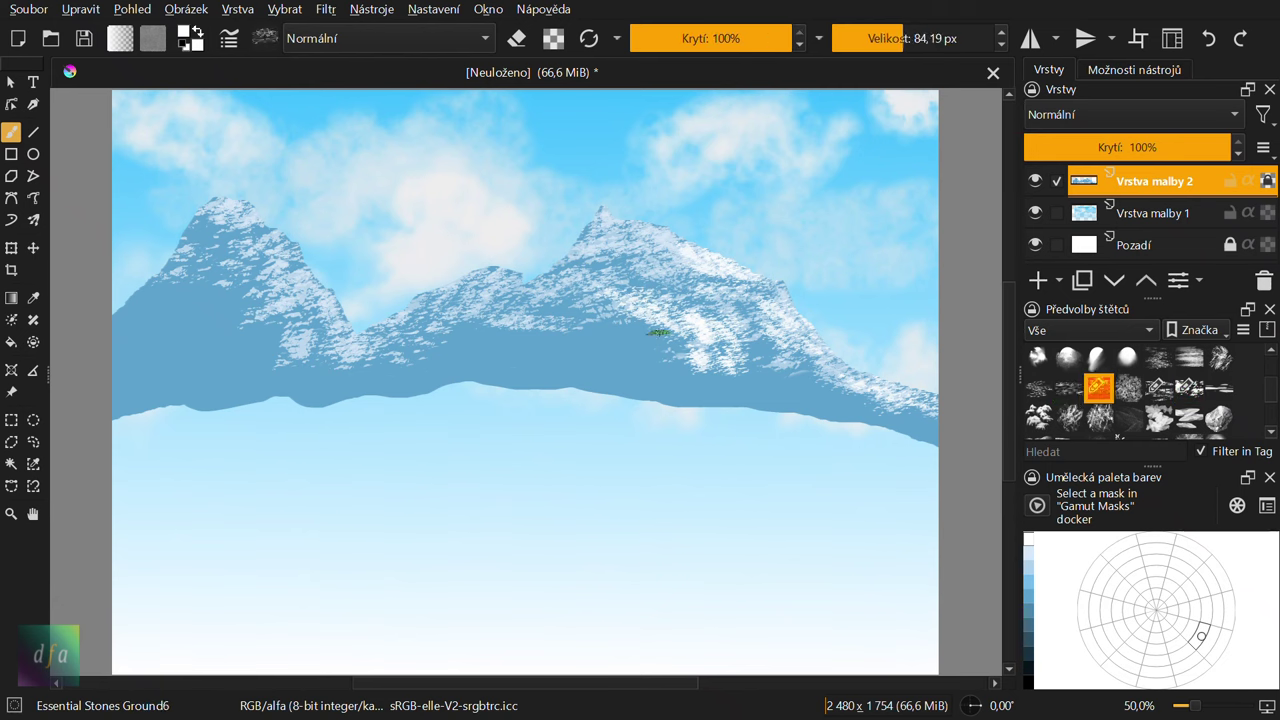
{"action": "left_click_drag", "start_coordinate": [903, 38], "coordinate": [912, 38]}
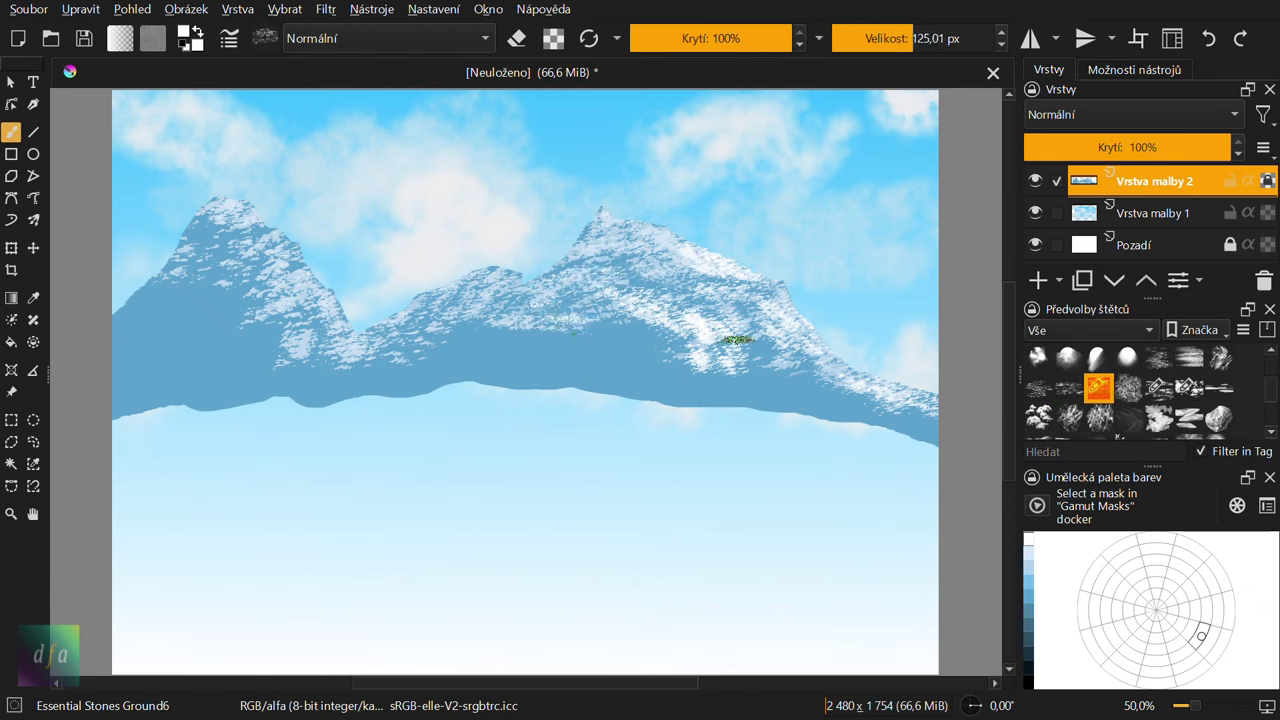
{"action": "left_click", "coordinate": [1190, 390]}
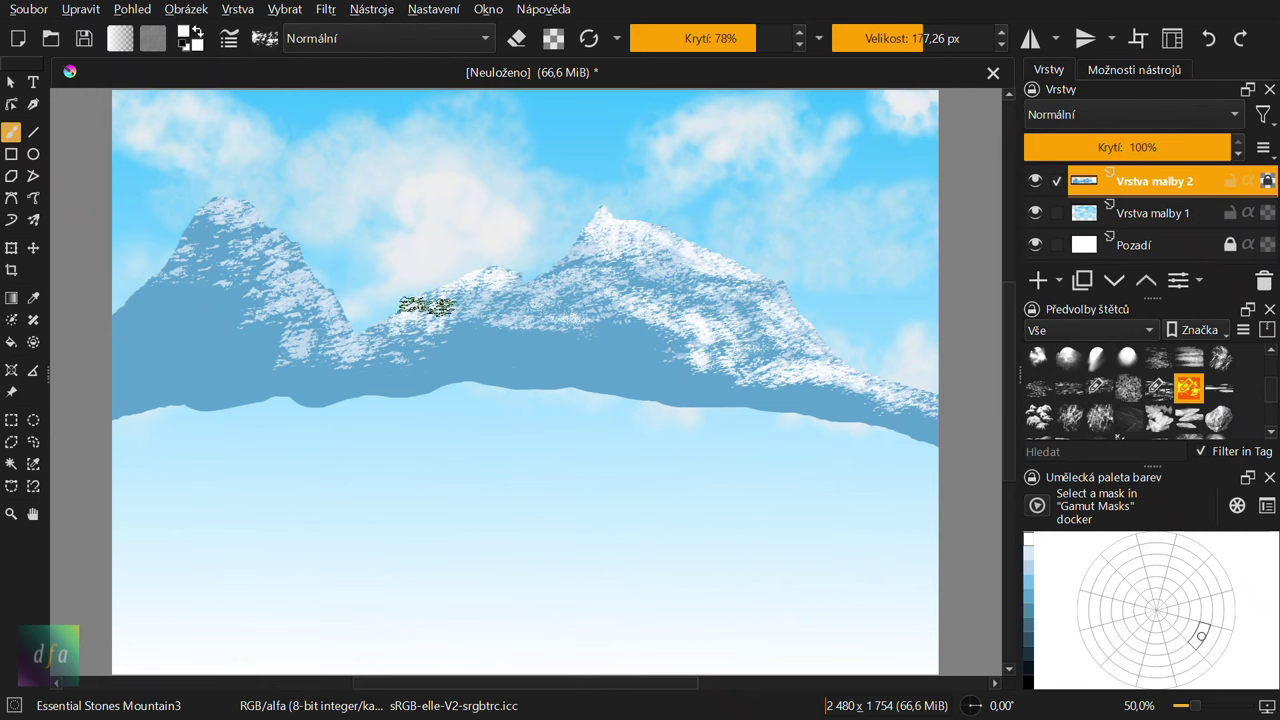
{"action": "left_click_drag", "start_coordinate": [288, 224], "coordinate": [294, 288]}
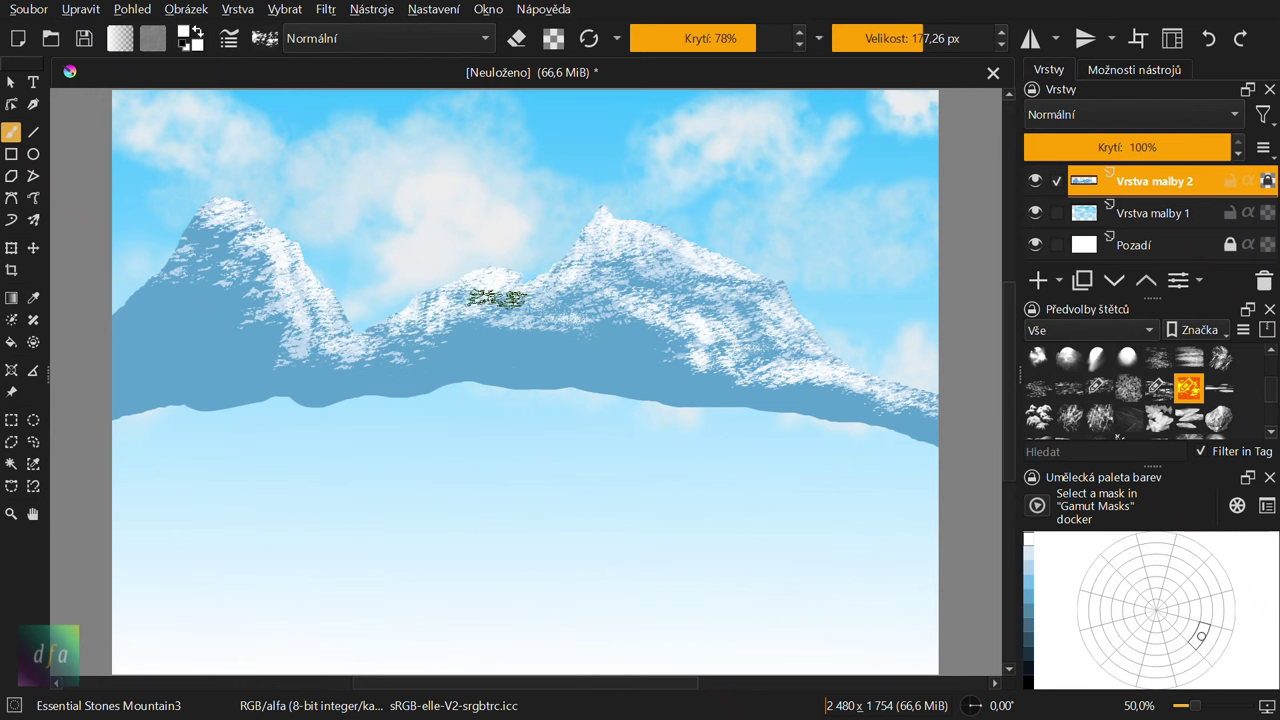
{"action": "left_click", "coordinate": [922, 52]}
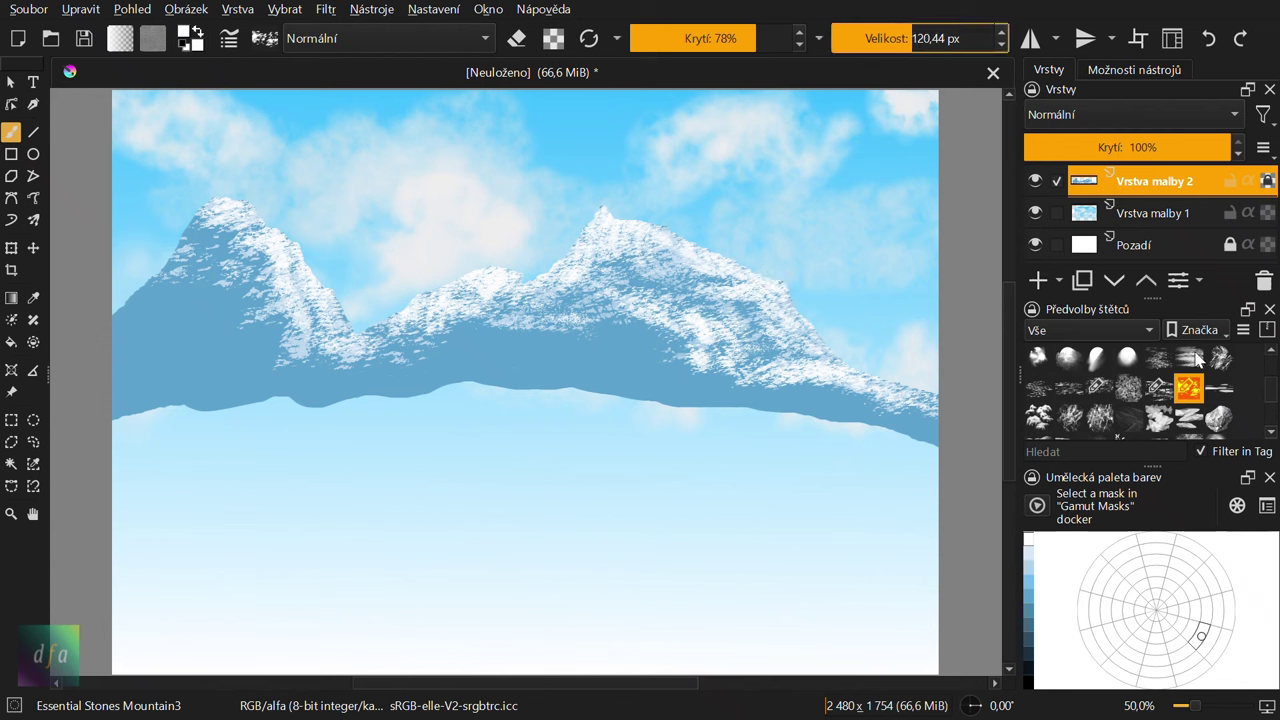
{"action": "left_click", "coordinate": [1192, 359]}
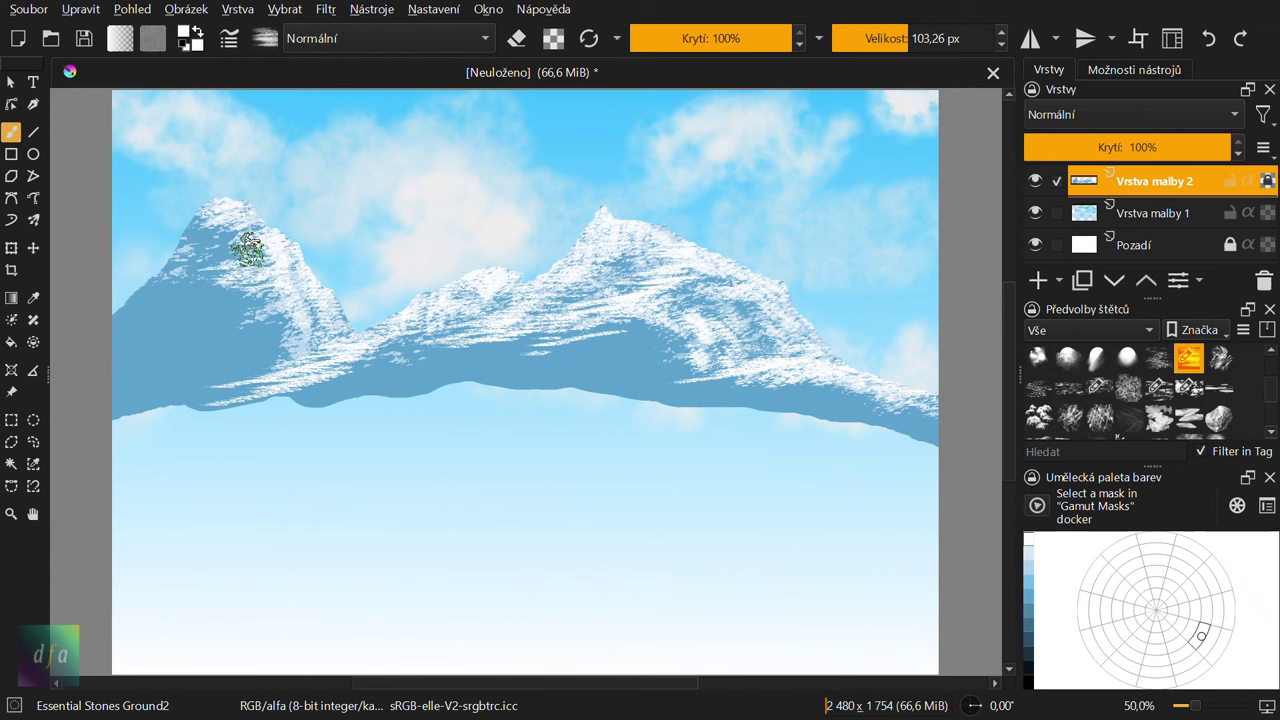
Step: Streak Ground2 snow over the left and middle slopes at about 177 px, then paint green evergreens along the base
{"action": "mouse_move", "coordinate": [291, 292]}
{"action": "left_mouse_down"}
{"action": "mouse_move", "coordinate": [243, 329]}
{"action": "mouse_move", "coordinate": [308, 328]}
{"action": "left_mouse_up"}
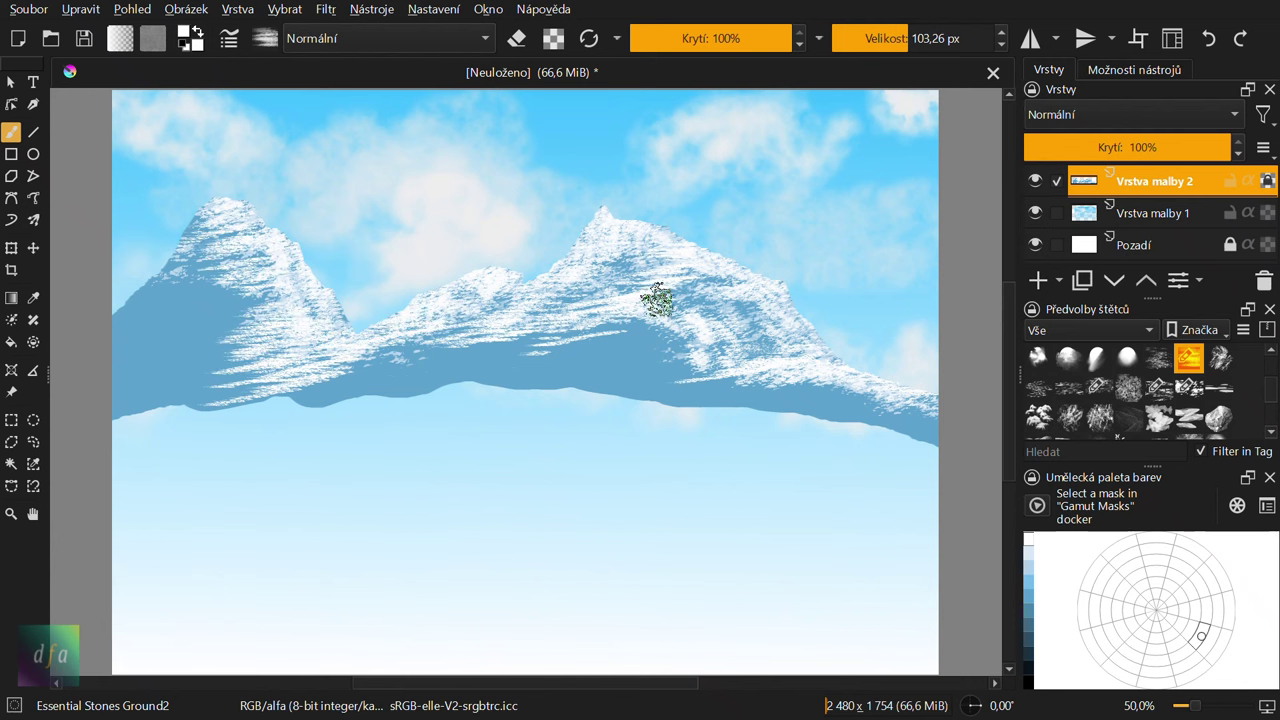
{"action": "left_click_drag", "start_coordinate": [477, 350], "coordinate": [551, 345]}
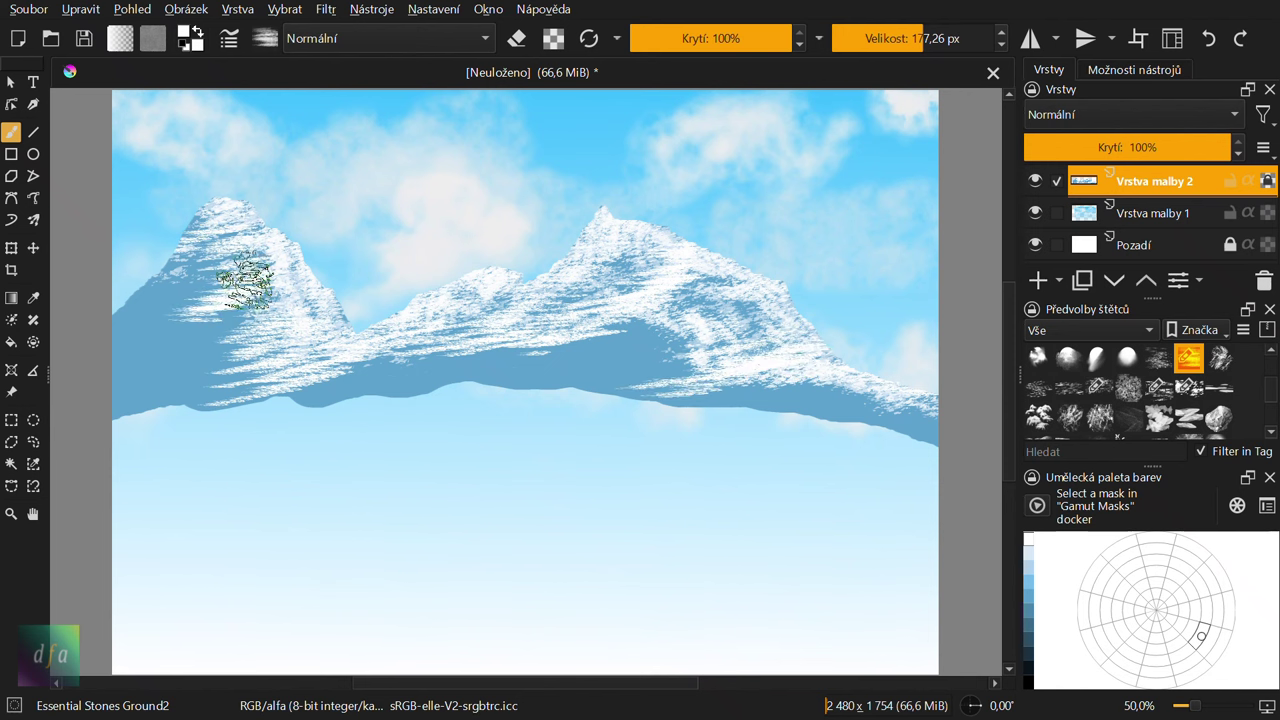
{"action": "mouse_move", "coordinate": [243, 271]}
{"action": "left_mouse_down"}
{"action": "mouse_move", "coordinate": [223, 363]}
{"action": "mouse_move", "coordinate": [150, 385]}
{"action": "left_mouse_up"}
{"action": "left_click_drag", "start_coordinate": [190, 320], "coordinate": [266, 322]}
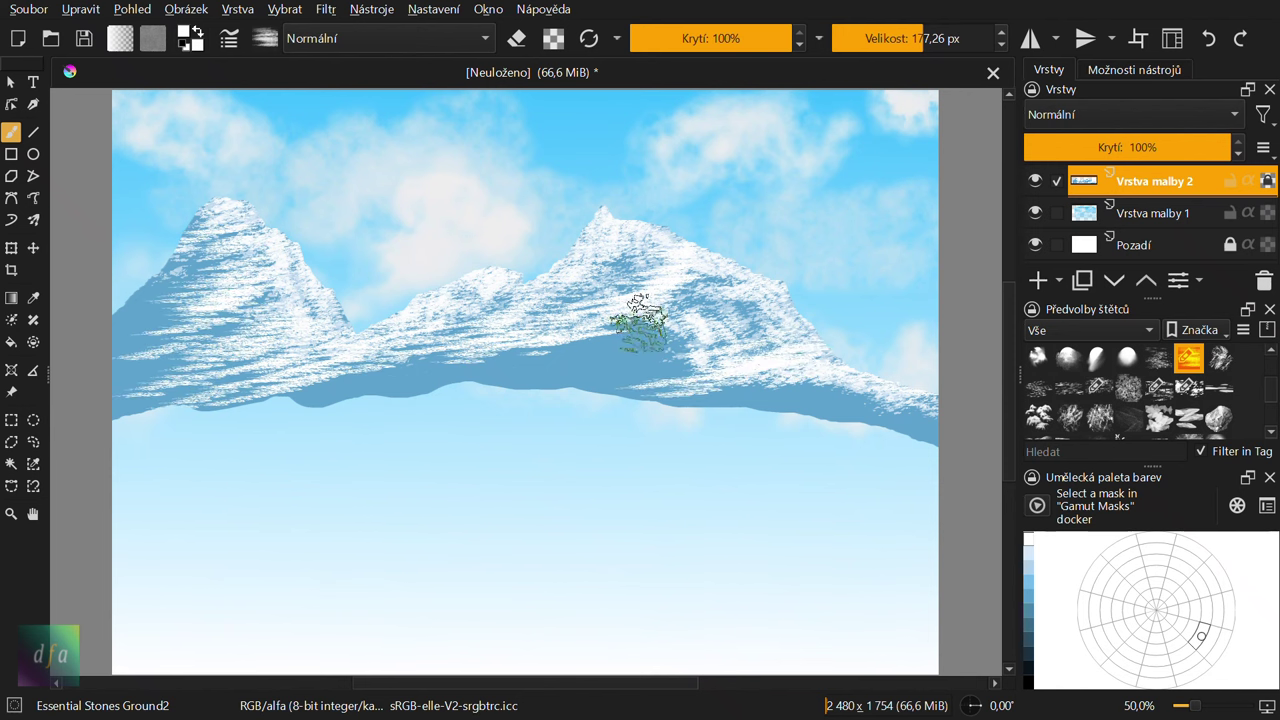
{"action": "mouse_move", "coordinate": [634, 322]}
{"action": "left_mouse_down"}
{"action": "mouse_move", "coordinate": [671, 314]}
{"action": "mouse_move", "coordinate": [460, 360]}
{"action": "left_mouse_up"}
{"action": "left_click", "coordinate": [1028, 545]}
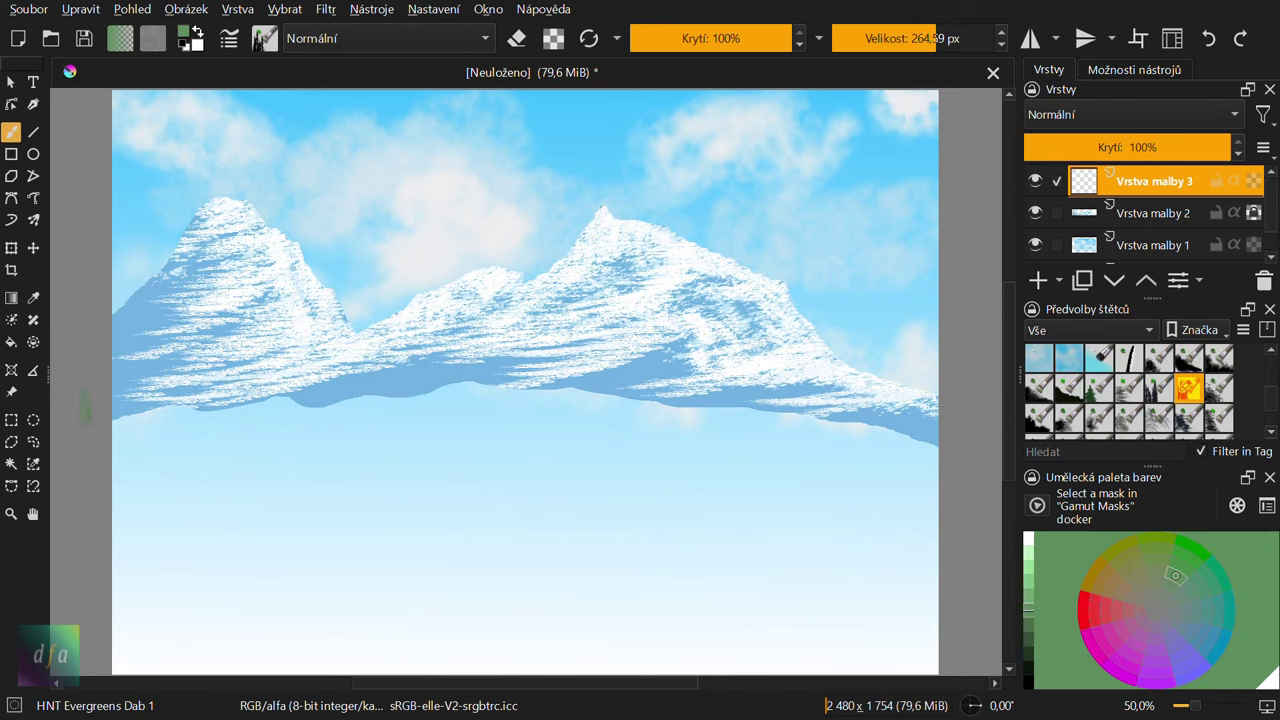
{"action": "mouse_move", "coordinate": [85, 405]}
{"action": "left_mouse_down"}
{"action": "mouse_move", "coordinate": [595, 397]}
{"action": "mouse_move", "coordinate": [905, 405]}
{"action": "mouse_move", "coordinate": [938, 418]}
{"action": "mouse_move", "coordinate": [900, 445]}
{"action": "mouse_move", "coordinate": [310, 425]}
{"action": "mouse_move", "coordinate": [115, 440]}
{"action": "left_mouse_up"}
Step: Add a darker green tree row, then airbrush teal and light-blue bands below the forest
{"action": "left_click", "coordinate": [1028, 618]}
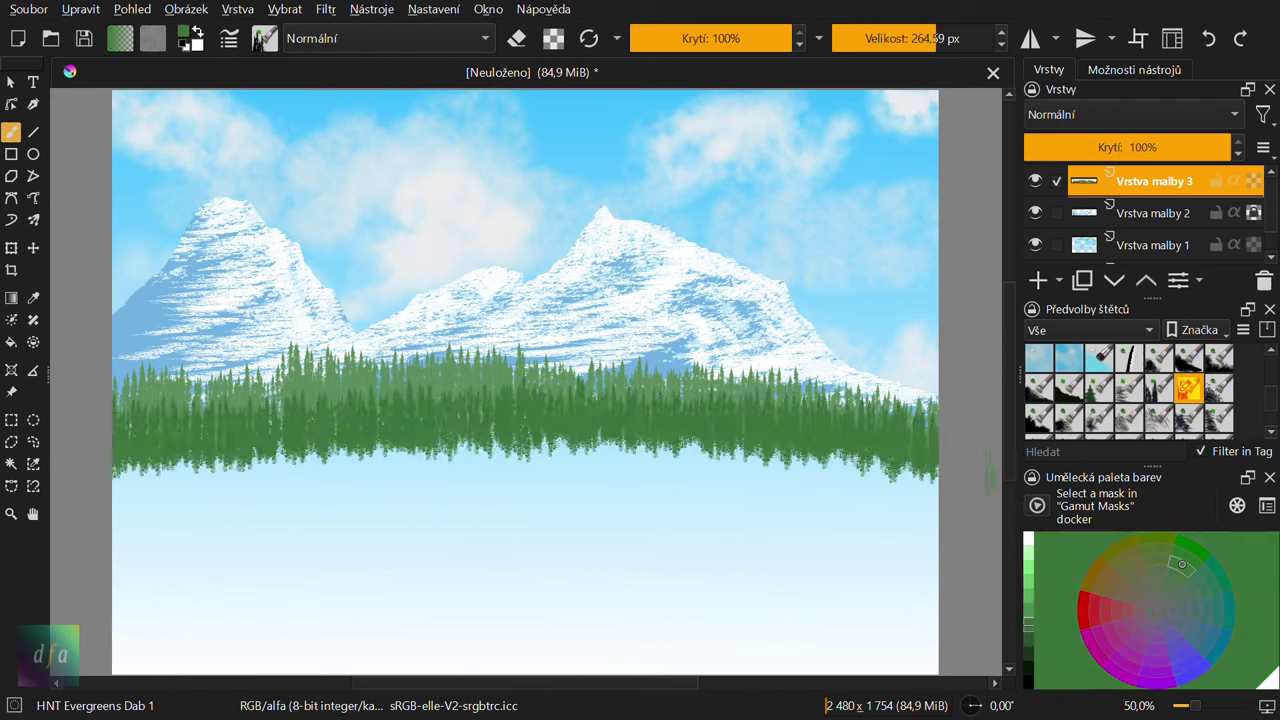
{"action": "key", "text": "]"}
{"action": "mouse_move", "coordinate": [910, 510]}
{"action": "left_mouse_down"}
{"action": "mouse_move", "coordinate": [937, 509]}
{"action": "mouse_move", "coordinate": [394, 486]}
{"action": "mouse_move", "coordinate": [486, 500]}
{"action": "mouse_move", "coordinate": [130, 515]}
{"action": "left_mouse_up"}
{"action": "mouse_move", "coordinate": [785, 465]}
{"action": "left_mouse_down"}
{"action": "mouse_move", "coordinate": [691, 563]}
{"action": "mouse_move", "coordinate": [150, 575]}
{"action": "left_mouse_up"}
{"action": "left_click", "coordinate": [1035, 577]}
Step: Airbrush light and darker blue into the lake at 55% opacity
{"action": "mouse_move", "coordinate": [900, 540]}
{"action": "left_mouse_down"}
{"action": "mouse_move", "coordinate": [40, 640]}
{"action": "mouse_move", "coordinate": [849, 552]}
{"action": "left_mouse_up"}
{"action": "left_click", "coordinate": [790, 540], "text": "ctrl"}
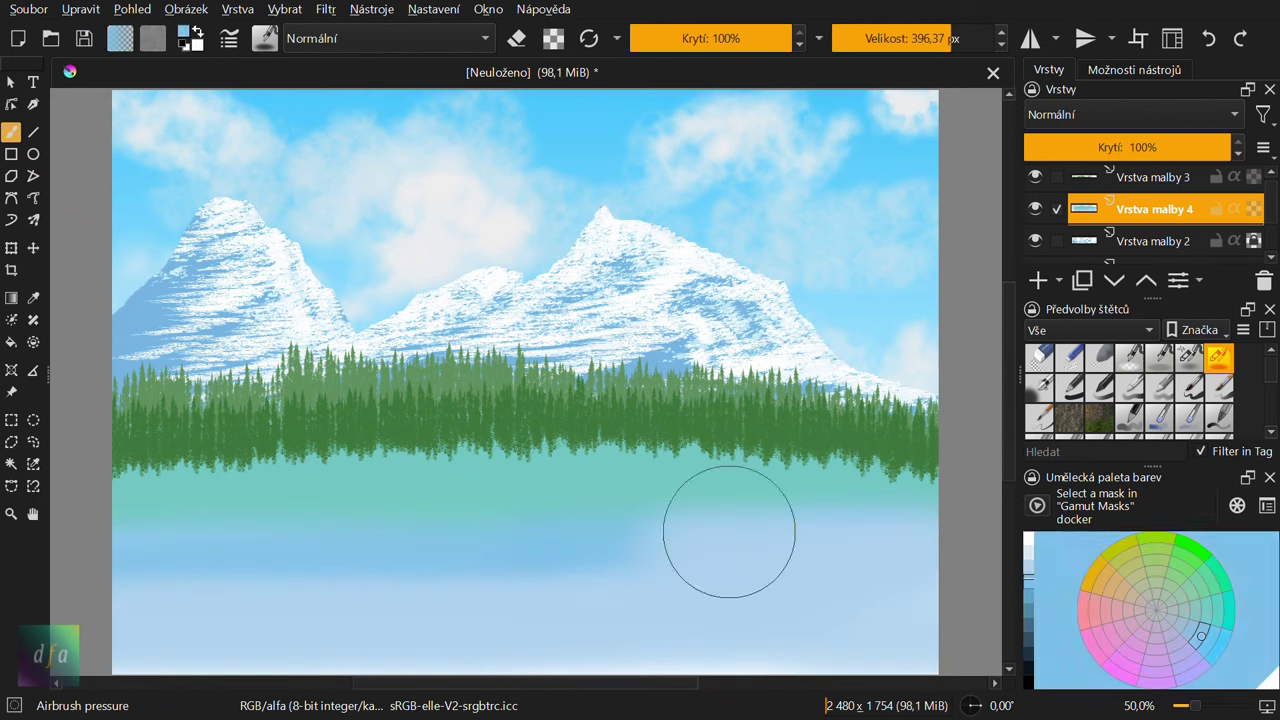
{"action": "left_click_drag", "start_coordinate": [726, 534], "coordinate": [837, 177]}
{"action": "key", "text": "i"}
{"action": "key", "text": "i"}
{"action": "key", "text": "i"}
{"action": "left_click_drag", "start_coordinate": [874, 600], "coordinate": [879, 552]}
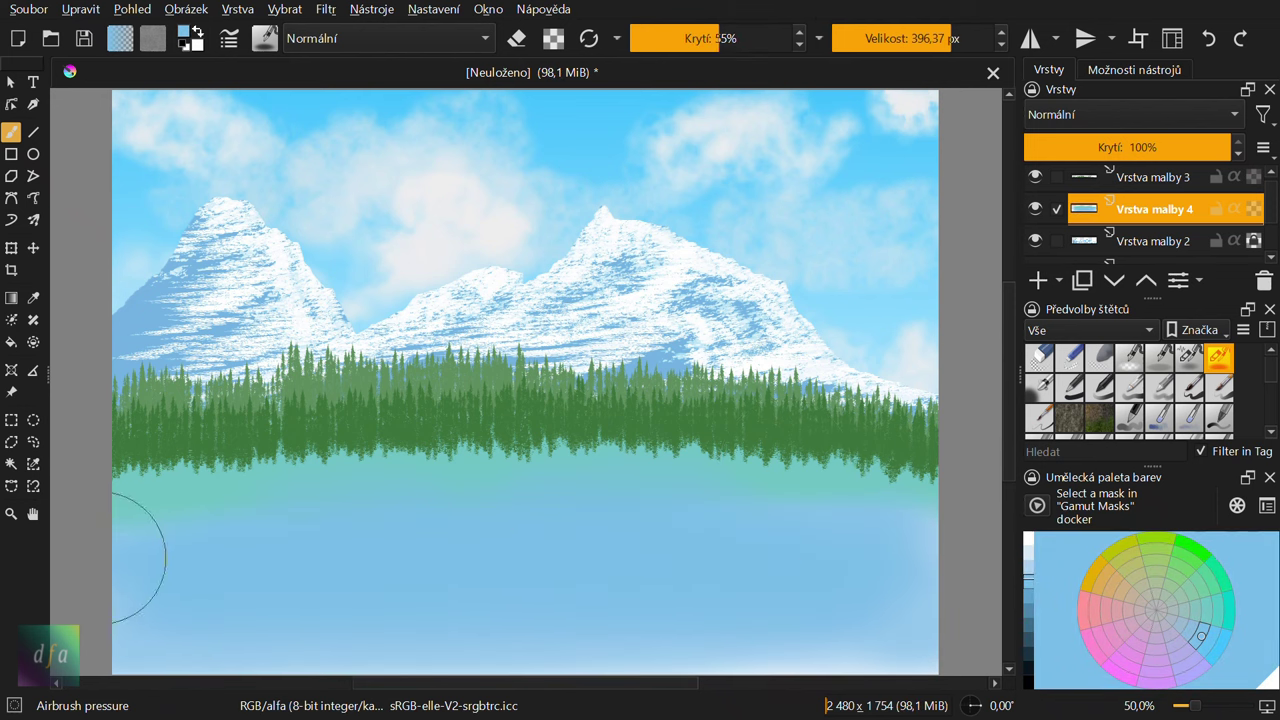
{"action": "scroll", "coordinate": [1190, 390], "scroll_direction": "down", "scroll_amount": 1}
{"action": "scroll", "coordinate": [1195, 390], "scroll_direction": "down", "scroll_amount": 2}
{"action": "scroll", "coordinate": [1200, 392], "scroll_direction": "down", "scroll_amount": 2}
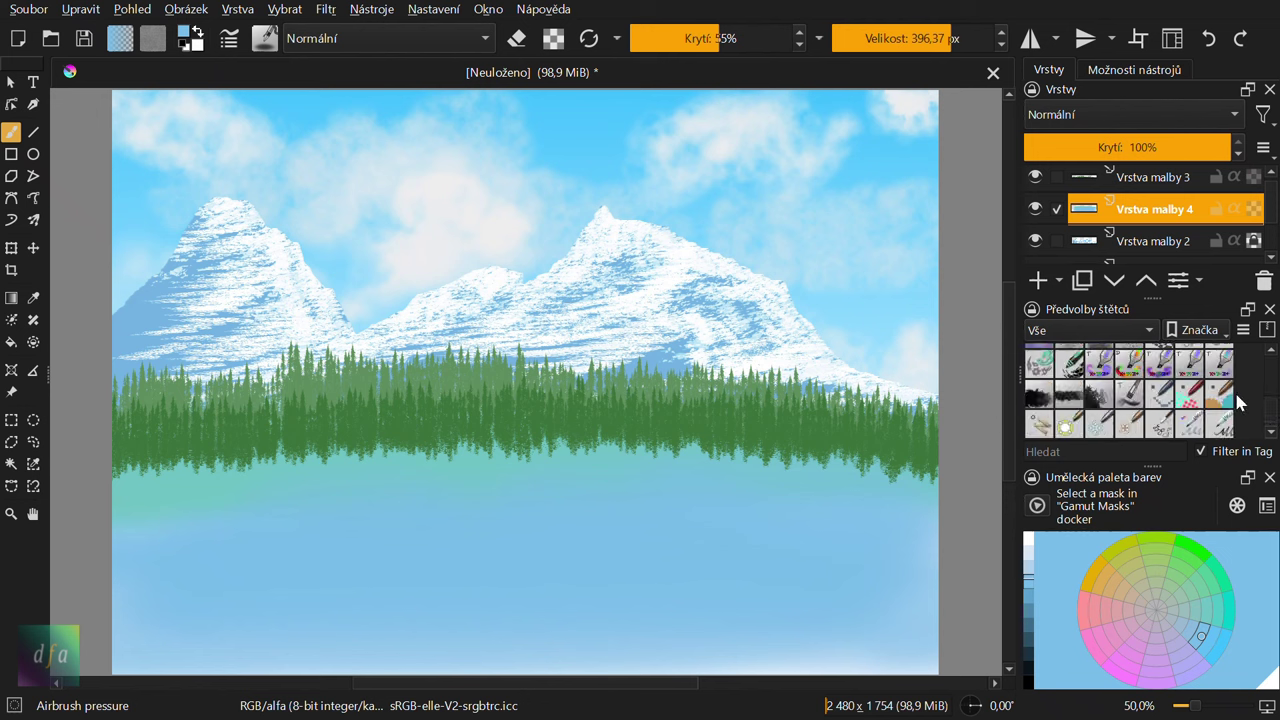
{"action": "scroll", "coordinate": [1203, 392], "scroll_direction": "down", "scroll_amount": 2}
{"action": "scroll", "coordinate": [1203, 392], "scroll_direction": "down", "scroll_amount": 2}
Step: Paint thin white water-surface streaks across the middle of the lake
{"action": "left_click", "coordinate": [1218, 393]}
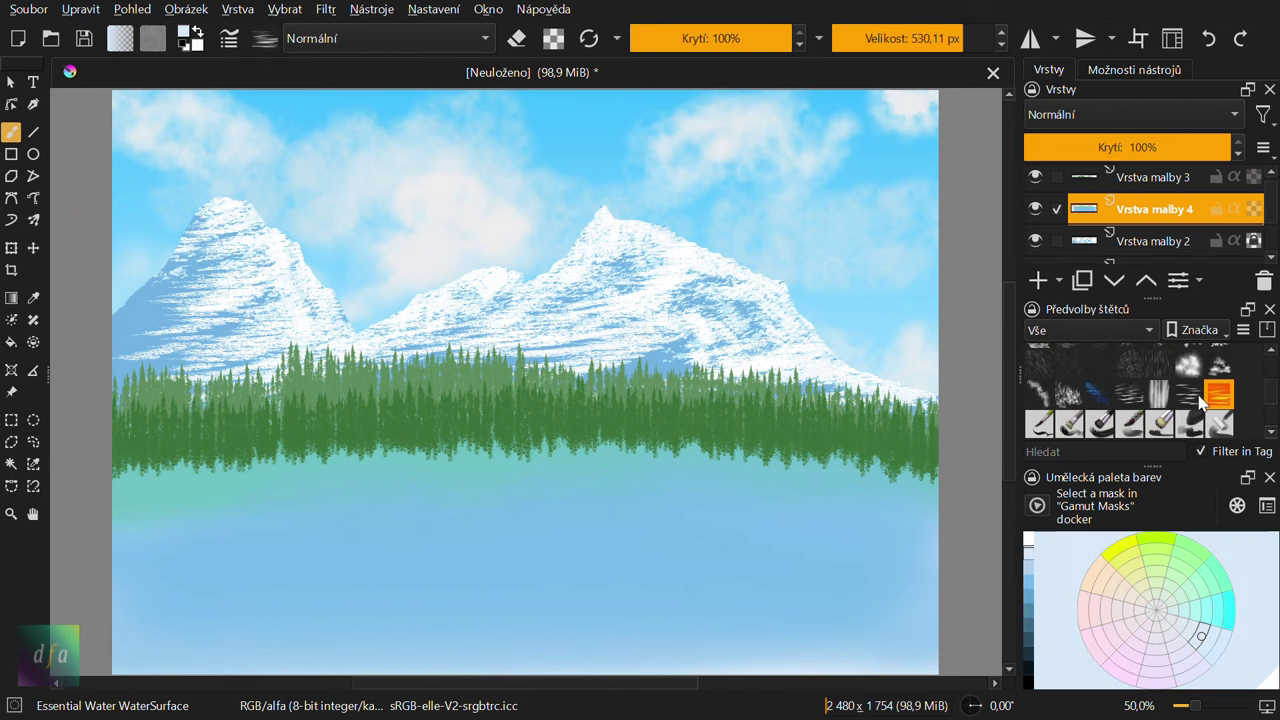
{"action": "left_click_drag", "start_coordinate": [390, 557], "coordinate": [530, 555]}
{"action": "key", "text": "i"}
{"action": "key", "text": "i"}
{"action": "left_click_drag", "start_coordinate": [435, 498], "coordinate": [710, 495]}
{"action": "left_click_drag", "start_coordinate": [410, 527], "coordinate": [795, 527]}
{"action": "key", "text": "bracketleft"}
{"action": "key", "text": "bracketleft"}
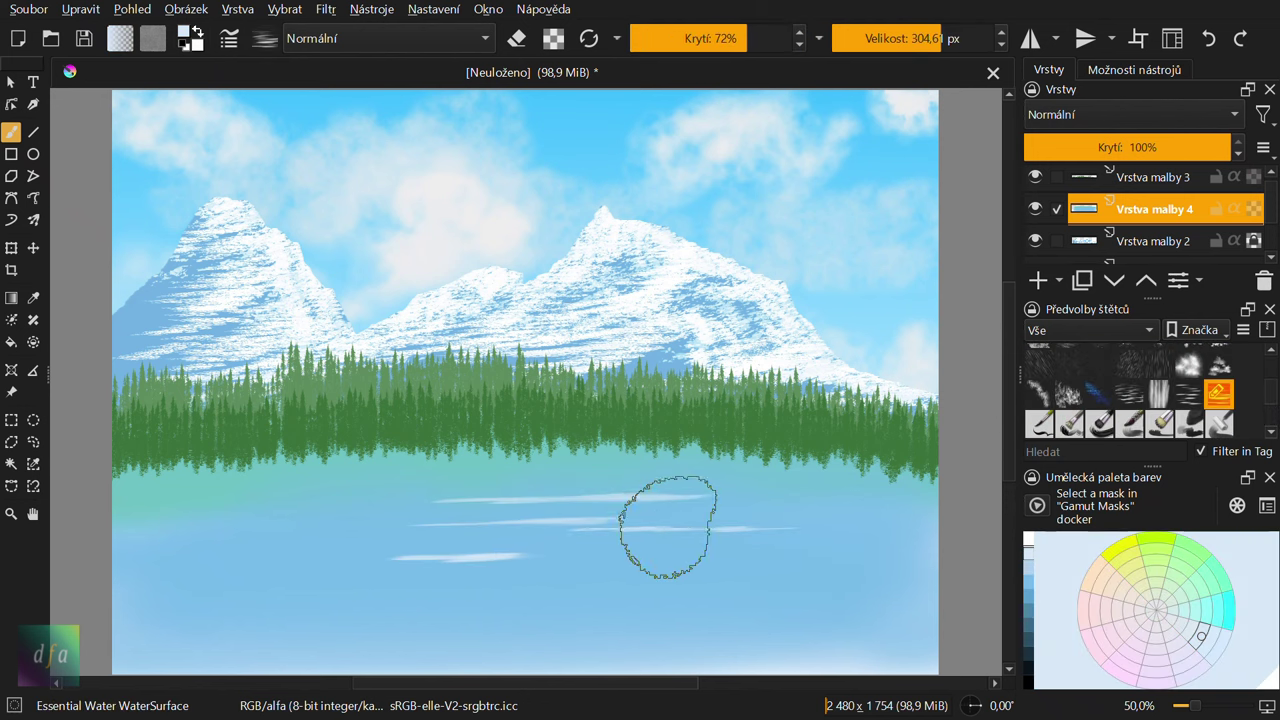
{"action": "left_click_drag", "start_coordinate": [667, 527], "coordinate": [210, 527]}
{"action": "left_click_drag", "start_coordinate": [300, 490], "coordinate": [480, 485]}
Step: Add more white streaks on the right and lower-left lake with another water brush
{"action": "left_click", "coordinate": [1188, 393]}
{"action": "left_click_drag", "start_coordinate": [814, 491], "coordinate": [640, 505]}
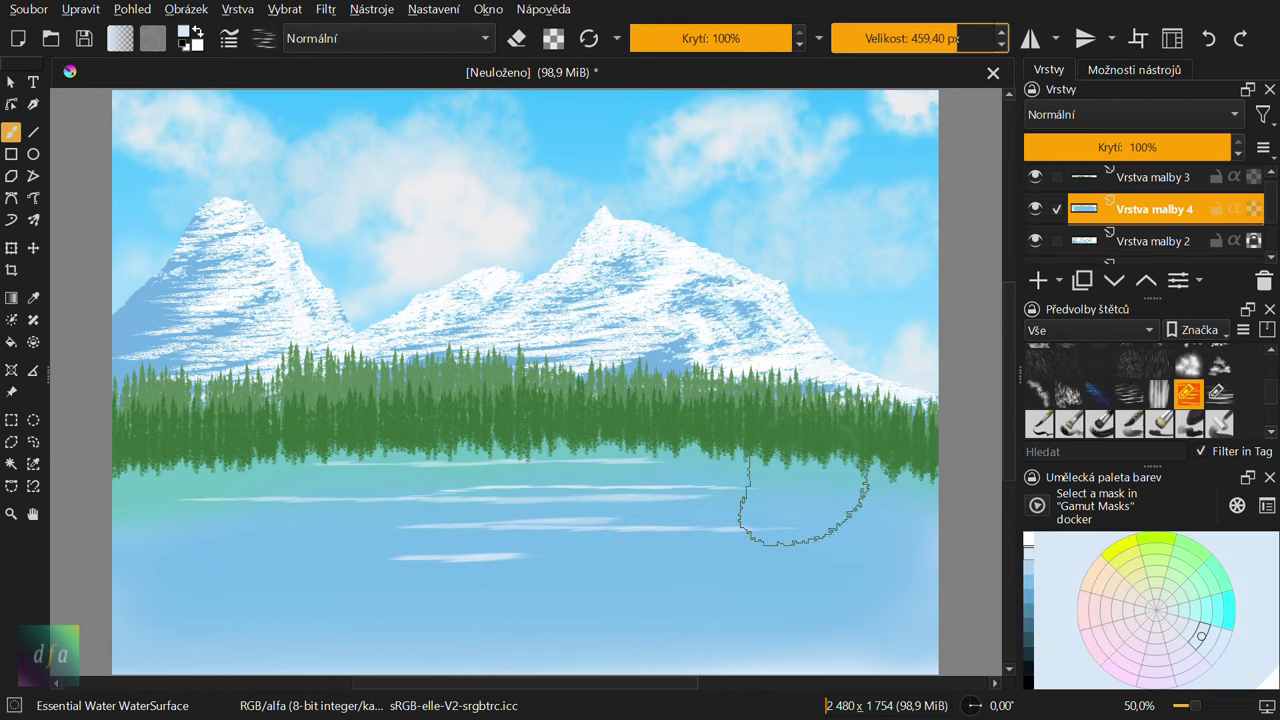
{"action": "mouse_move", "coordinate": [760, 540]}
{"action": "left_mouse_down"}
{"action": "mouse_move", "coordinate": [390, 560]}
{"action": "mouse_move", "coordinate": [840, 590]}
{"action": "left_mouse_up"}
{"action": "left_click_drag", "start_coordinate": [330, 590], "coordinate": [180, 585]}
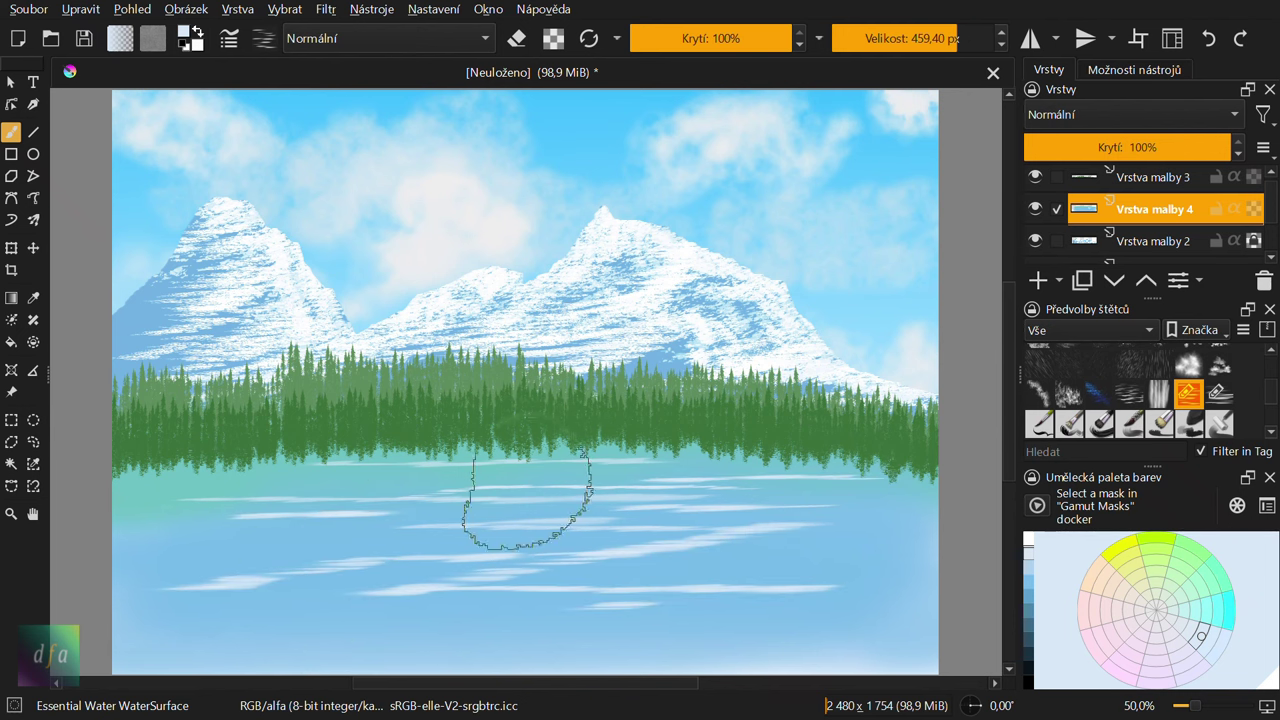
{"action": "left_click", "coordinate": [1128, 393]}
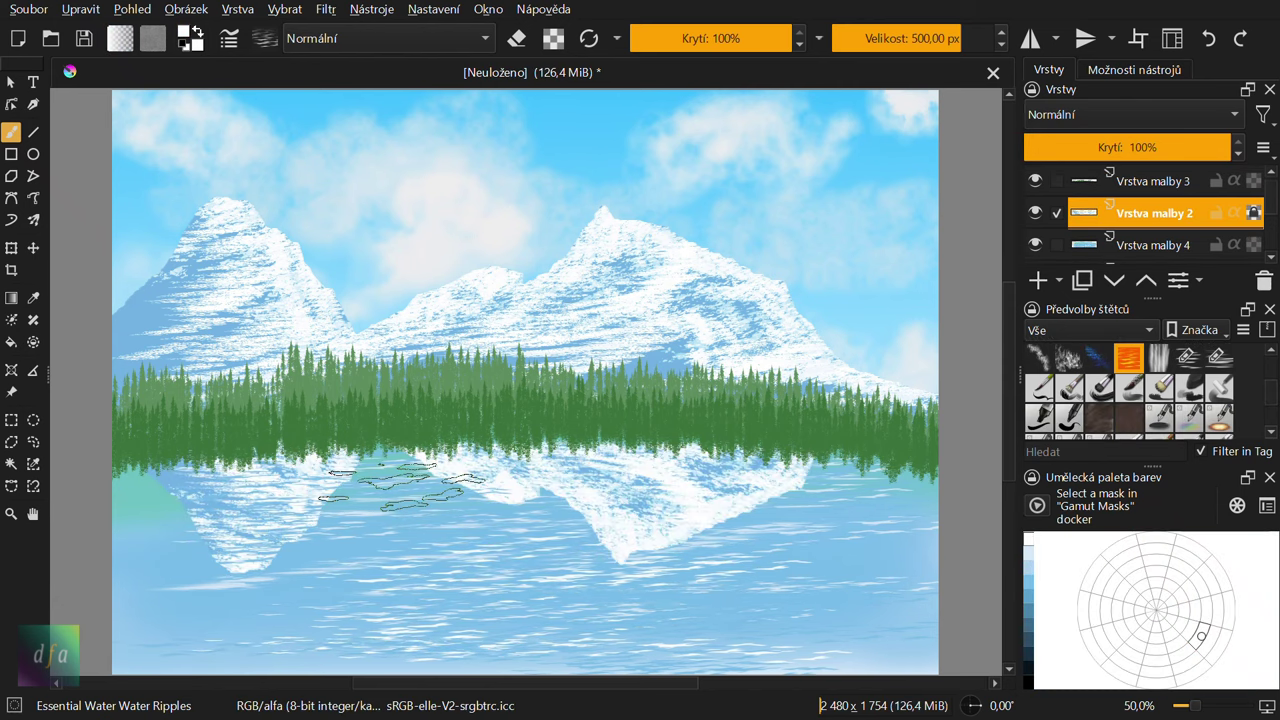
Step: Make Vrstva malby 3 the active layer
{"action": "key", "text": "Page_Up"}
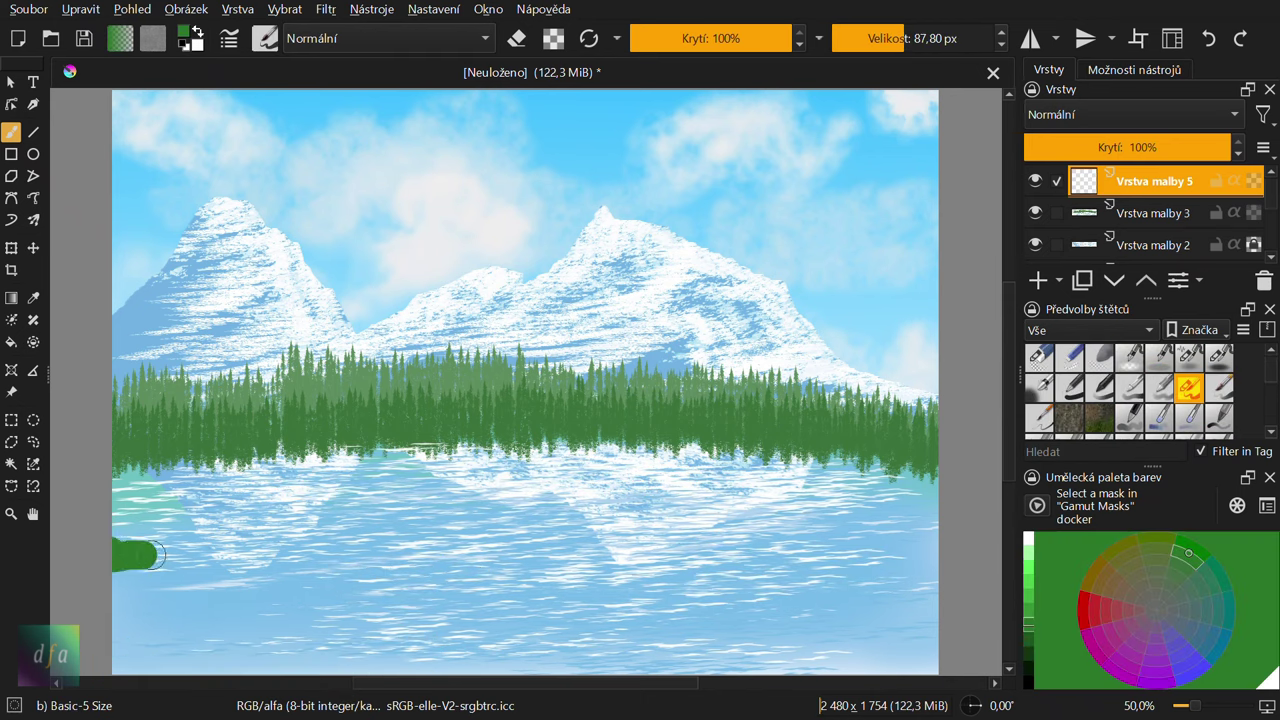
Step: Paint green banks in the lower-left, along the bottom edge and lower-right, then add a layer
{"action": "mouse_move", "coordinate": [155, 555]}
{"action": "left_mouse_down"}
{"action": "mouse_move", "coordinate": [315, 560]}
{"action": "mouse_move", "coordinate": [330, 630]}
{"action": "mouse_move", "coordinate": [135, 590]}
{"action": "mouse_move", "coordinate": [190, 628]}
{"action": "mouse_move", "coordinate": [260, 608]}
{"action": "left_mouse_up"}
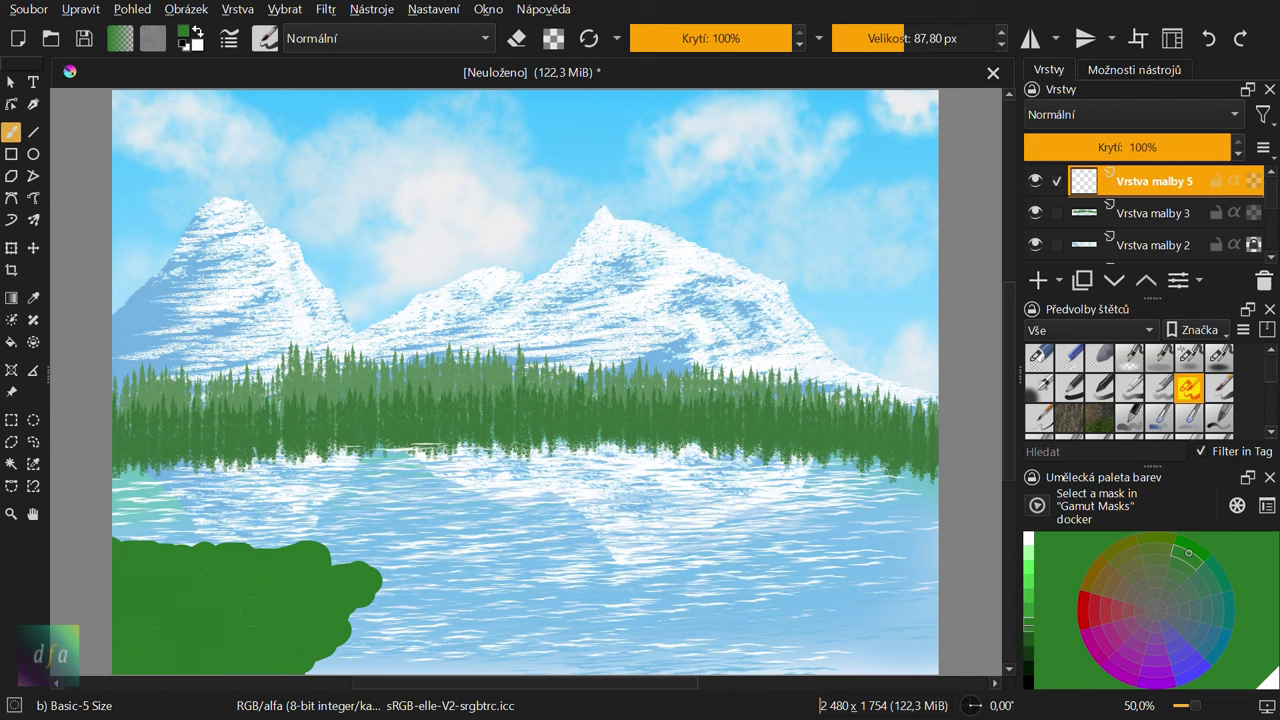
{"action": "left_click_drag", "start_coordinate": [320, 660], "coordinate": [935, 658]}
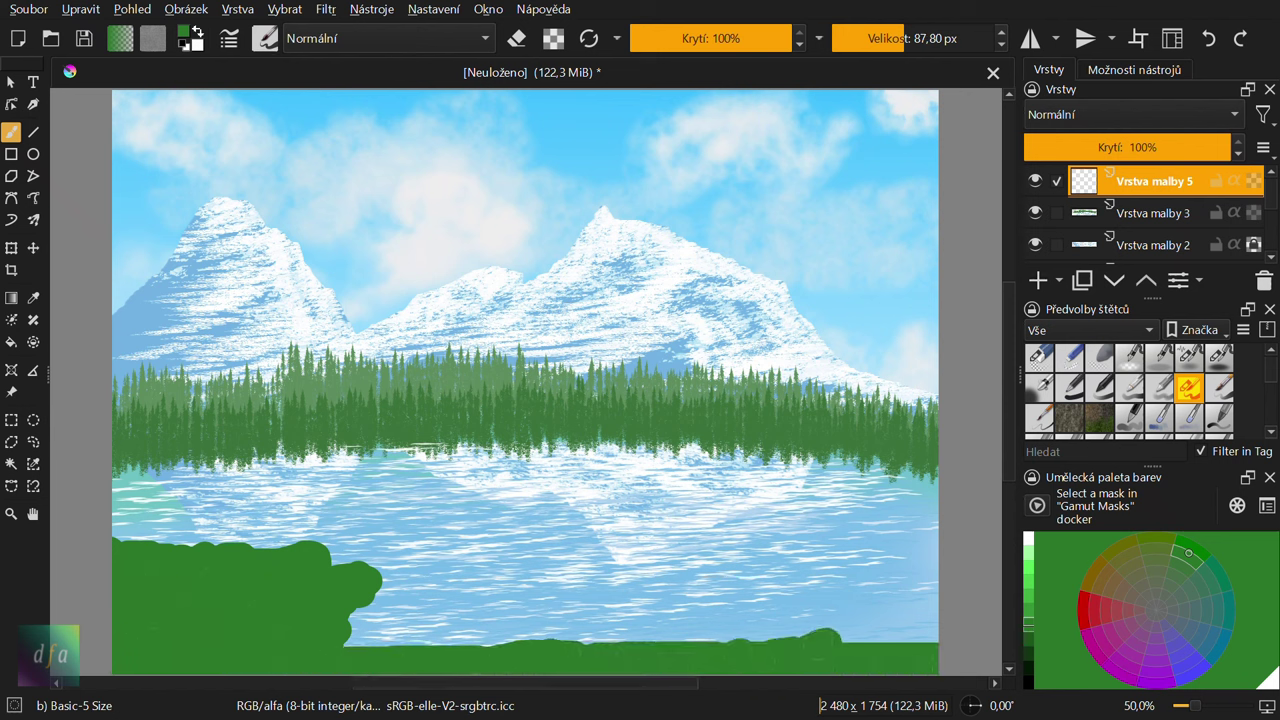
{"action": "mouse_move", "coordinate": [830, 635]}
{"action": "left_mouse_down"}
{"action": "mouse_move", "coordinate": [725, 572]}
{"action": "mouse_move", "coordinate": [866, 585]}
{"action": "left_mouse_up"}
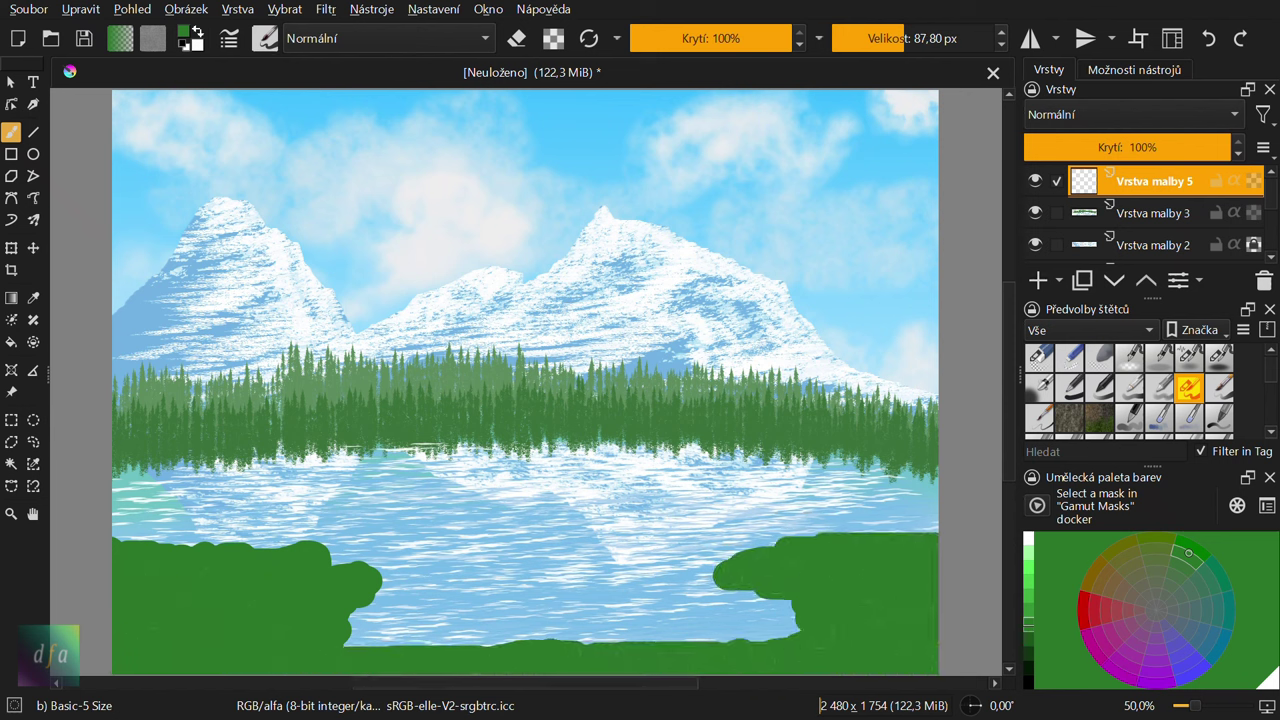
{"action": "scroll", "coordinate": [1100, 400], "scroll_direction": "down", "scroll_amount": 3}
{"action": "left_click", "coordinate": [1098, 418]}
Step: Block in a large green tree canopy on the left edge with HNL Leaf Dab 13
{"action": "left_click", "coordinate": [1038, 280]}
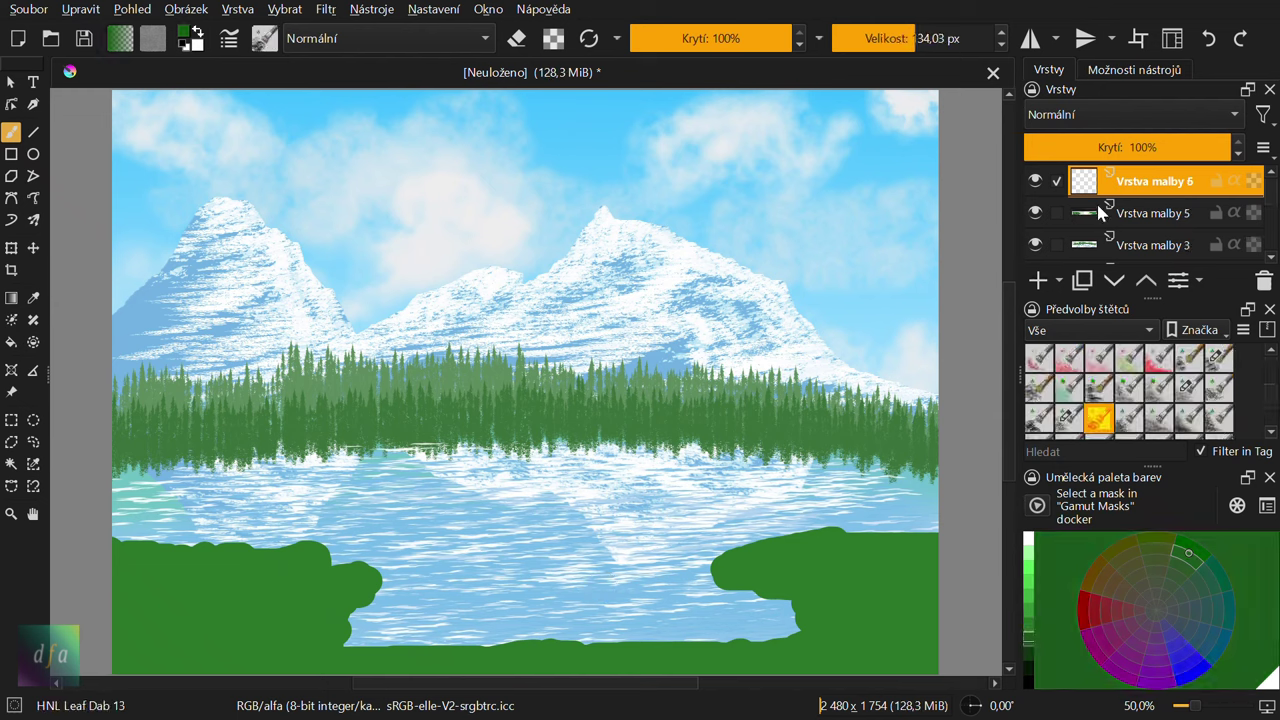
{"action": "mouse_move", "coordinate": [150, 205]}
{"action": "left_mouse_down"}
{"action": "mouse_move", "coordinate": [250, 225]}
{"action": "mouse_move", "coordinate": [150, 240]}
{"action": "mouse_move", "coordinate": [280, 265]}
{"action": "mouse_move", "coordinate": [130, 310]}
{"action": "left_mouse_up"}
{"action": "left_click_drag", "start_coordinate": [870, 38], "coordinate": [910, 38]}
{"action": "mouse_move", "coordinate": [140, 280]}
{"action": "left_mouse_down"}
{"action": "mouse_move", "coordinate": [150, 300]}
{"action": "mouse_move", "coordinate": [260, 300]}
{"action": "mouse_move", "coordinate": [200, 330]}
{"action": "mouse_move", "coordinate": [328, 302]}
{"action": "mouse_move", "coordinate": [160, 380]}
{"action": "mouse_move", "coordinate": [150, 500]}
{"action": "mouse_move", "coordinate": [220, 420]}
{"action": "mouse_move", "coordinate": [245, 520]}
{"action": "left_mouse_up"}
{"action": "mouse_move", "coordinate": [160, 480]}
{"action": "left_mouse_down"}
{"action": "mouse_move", "coordinate": [150, 640]}
{"action": "mouse_move", "coordinate": [220, 660]}
{"action": "left_mouse_up"}
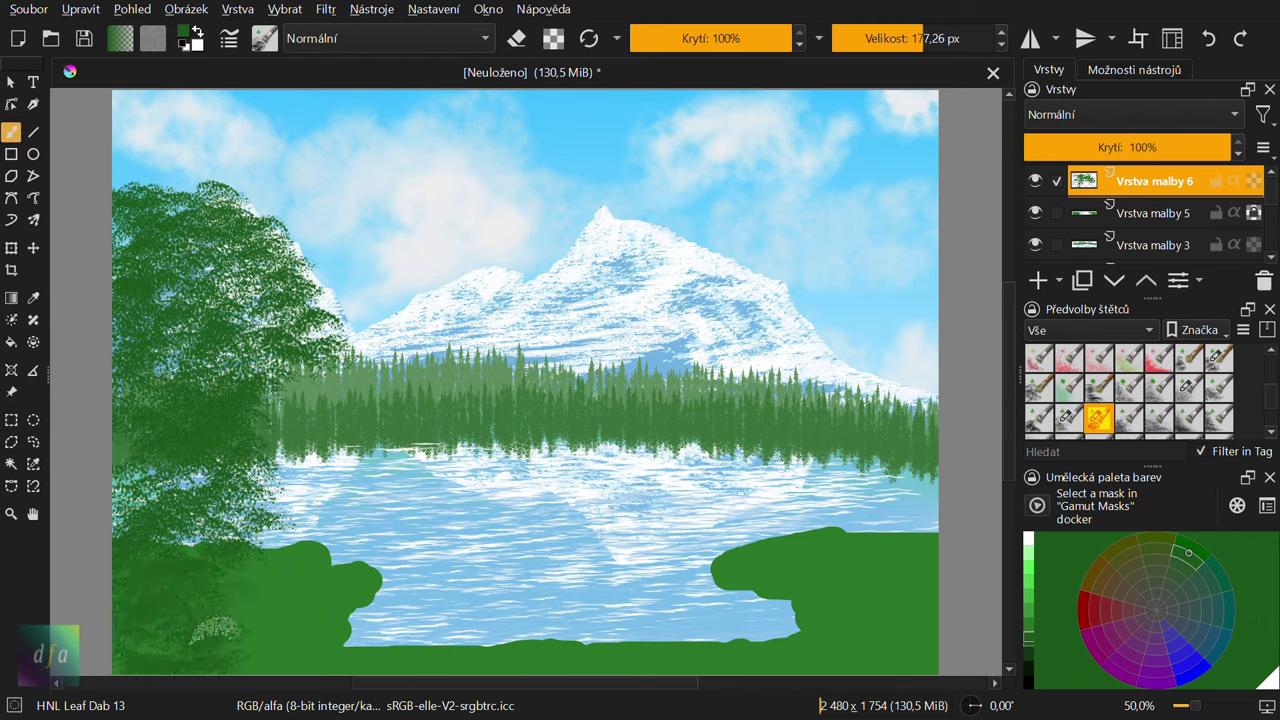
{"action": "left_click_drag", "start_coordinate": [250, 300], "coordinate": [270, 470]}
{"action": "left_click_drag", "start_coordinate": [140, 470], "coordinate": [225, 640]}
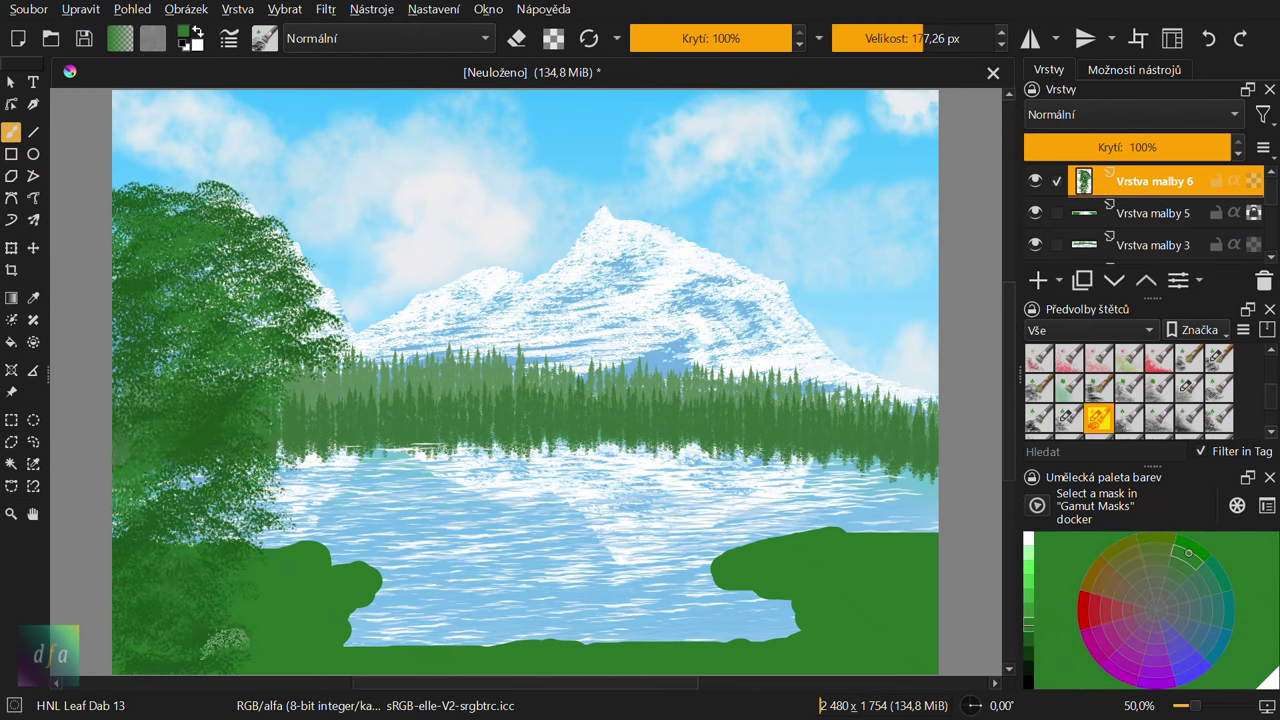
Step: Brighten the left tree's canopy with lighter green leaf dabs
{"action": "left_click", "coordinate": [1029, 620]}
{"action": "left_click_drag", "start_coordinate": [140, 360], "coordinate": [150, 210]}
{"action": "left_click_drag", "start_coordinate": [210, 280], "coordinate": [180, 180]}
{"action": "left_click_drag", "start_coordinate": [200, 420], "coordinate": [220, 480]}
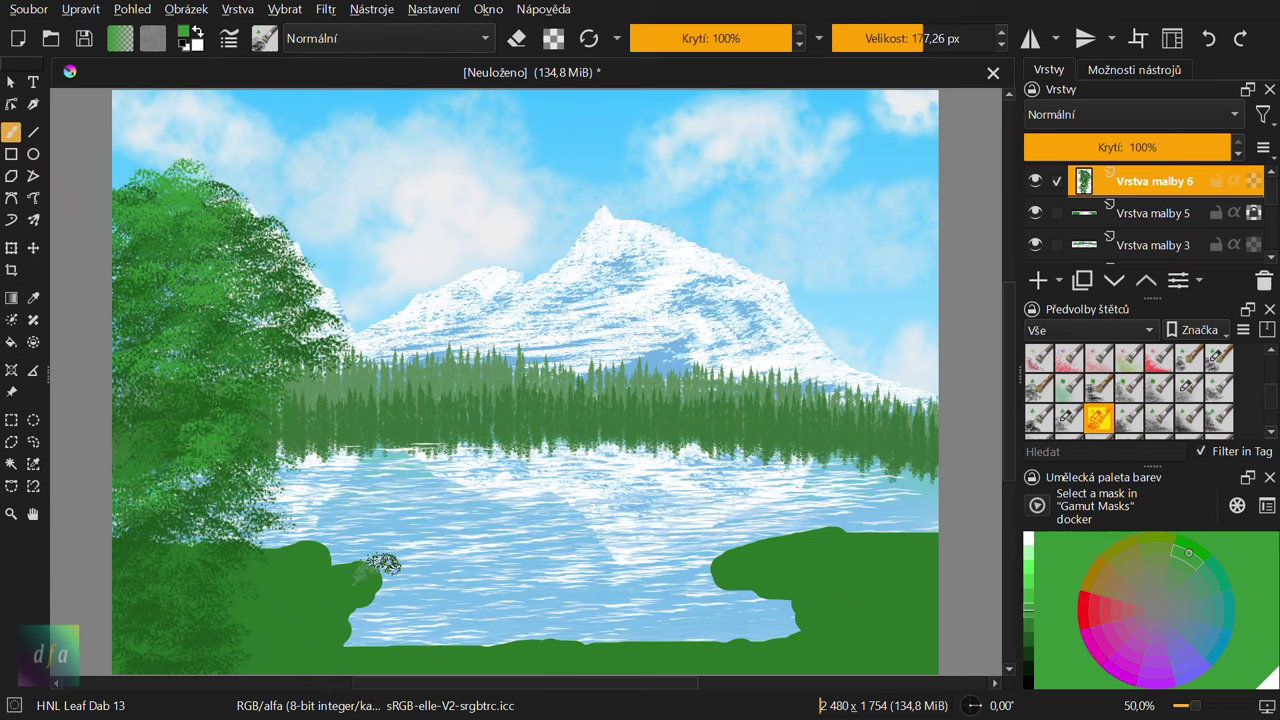
{"action": "key", "text": "l"}
{"action": "left_click_drag", "start_coordinate": [140, 440], "coordinate": [170, 280]}
{"action": "left_click_drag", "start_coordinate": [200, 300], "coordinate": [330, 250]}
Step: Add light-green leaves to the tree's lower and middle canopy, undoing one stroke
{"action": "left_click_drag", "start_coordinate": [140, 230], "coordinate": [130, 300]}
{"action": "left_click_drag", "start_coordinate": [170, 600], "coordinate": [135, 450]}
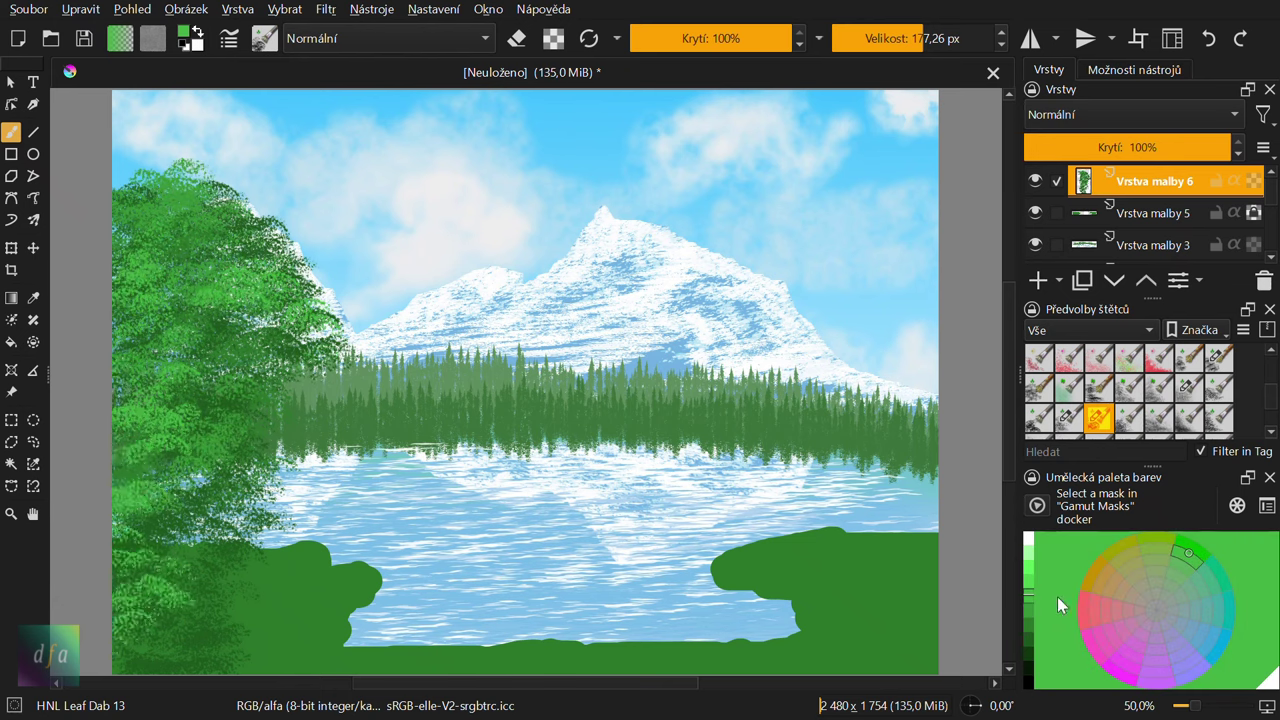
{"action": "key", "text": "l"}
{"action": "mouse_move", "coordinate": [230, 335]}
{"action": "left_mouse_down"}
{"action": "mouse_move", "coordinate": [170, 270]}
{"action": "mouse_move", "coordinate": [300, 240]}
{"action": "left_mouse_up"}
{"action": "mouse_move", "coordinate": [150, 350]}
{"action": "left_mouse_down"}
{"action": "mouse_move", "coordinate": [190, 430]}
{"action": "mouse_move", "coordinate": [190, 540]}
{"action": "mouse_move", "coordinate": [150, 660]}
{"action": "left_mouse_up"}
{"action": "left_click_drag", "start_coordinate": [120, 370], "coordinate": [140, 345]}
{"action": "key", "text": "ctrl+z"}
Step: Dab olive-green leaves on the right bank and along the tree's right edge
{"action": "left_click", "coordinate": [1031, 597]}
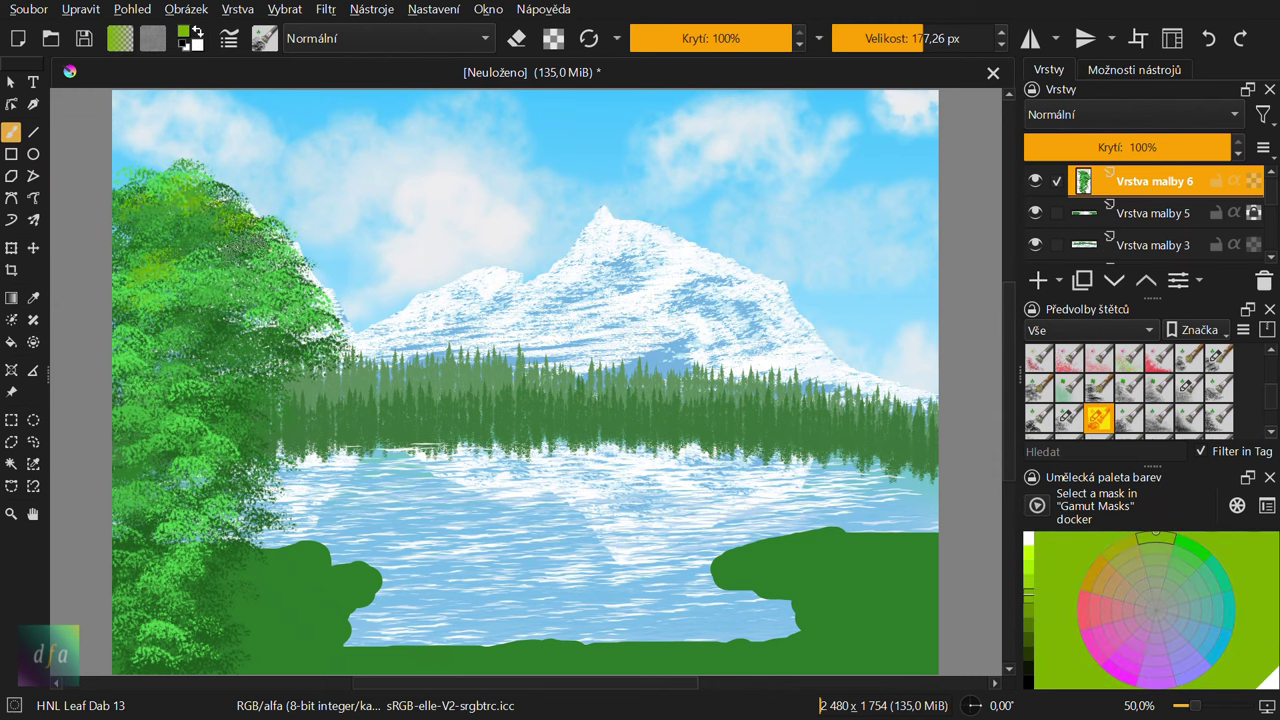
{"action": "left_click", "coordinate": [722, 590]}
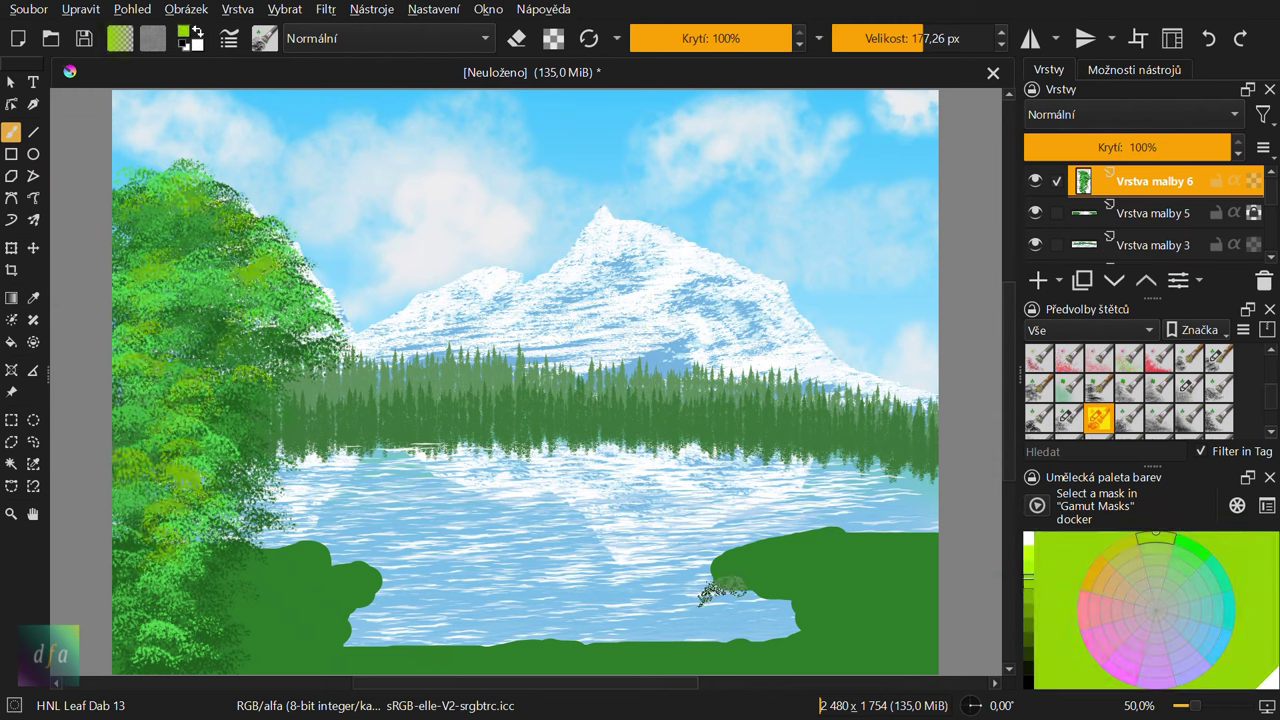
{"action": "mouse_move", "coordinate": [150, 420]}
{"action": "left_mouse_down"}
{"action": "mouse_move", "coordinate": [240, 500]}
{"action": "mouse_move", "coordinate": [290, 360]}
{"action": "mouse_move", "coordinate": [340, 340]}
{"action": "left_mouse_up"}
{"action": "left_click_drag", "start_coordinate": [260, 240], "coordinate": [315, 302]}
Step: Paint dark-green shaded leaves into the canopy's top, lower-left and right side
{"action": "left_click", "coordinate": [1028, 640]}
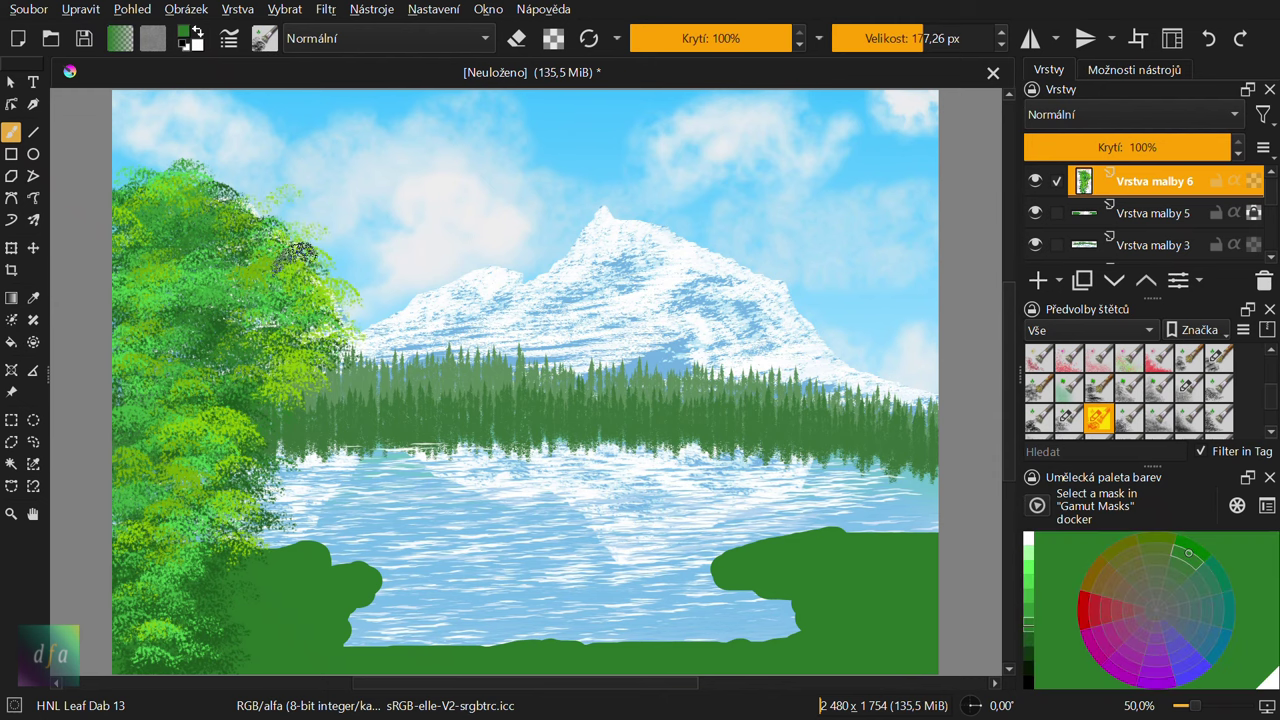
{"action": "left_click_drag", "start_coordinate": [240, 210], "coordinate": [310, 270]}
{"action": "left_click_drag", "start_coordinate": [190, 190], "coordinate": [290, 250]}
{"action": "left_click", "coordinate": [1028, 645]}
{"action": "left_click_drag", "start_coordinate": [160, 350], "coordinate": [240, 310]}
{"action": "left_click_drag", "start_coordinate": [185, 440], "coordinate": [125, 505]}
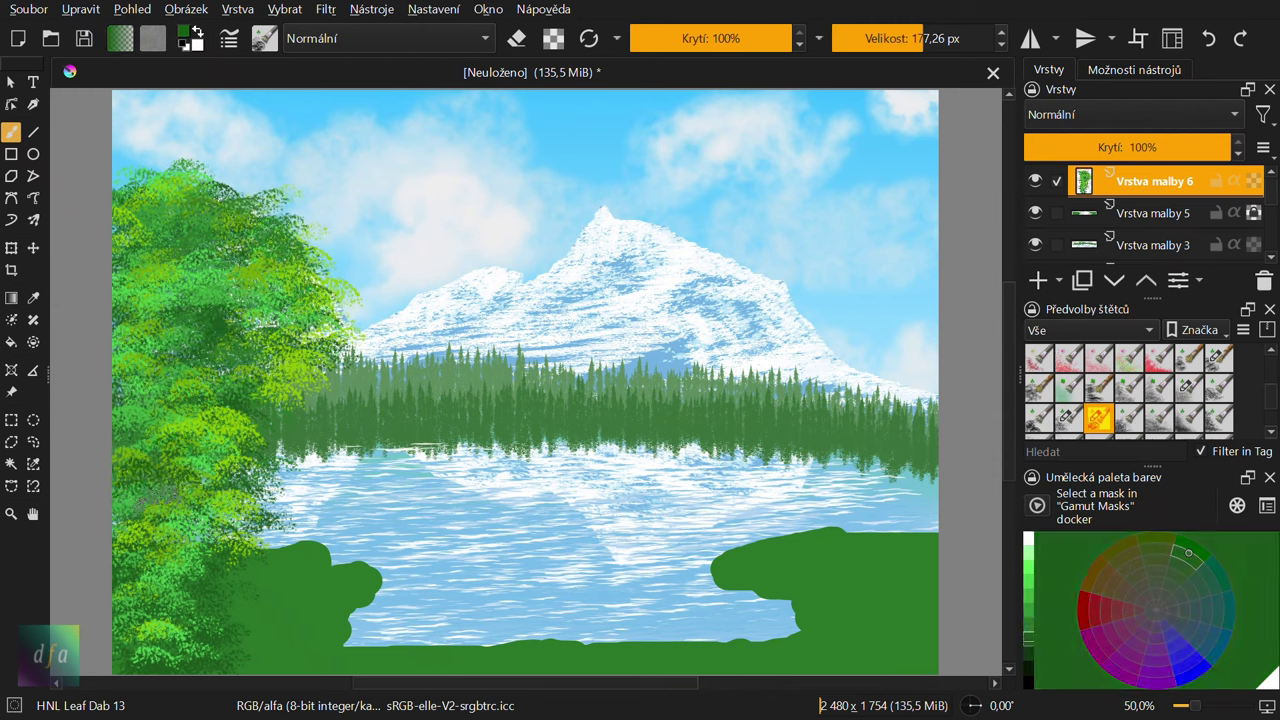
{"action": "left_click_drag", "start_coordinate": [290, 380], "coordinate": [285, 260]}
{"action": "left_click_drag", "start_coordinate": [315, 325], "coordinate": [300, 230]}
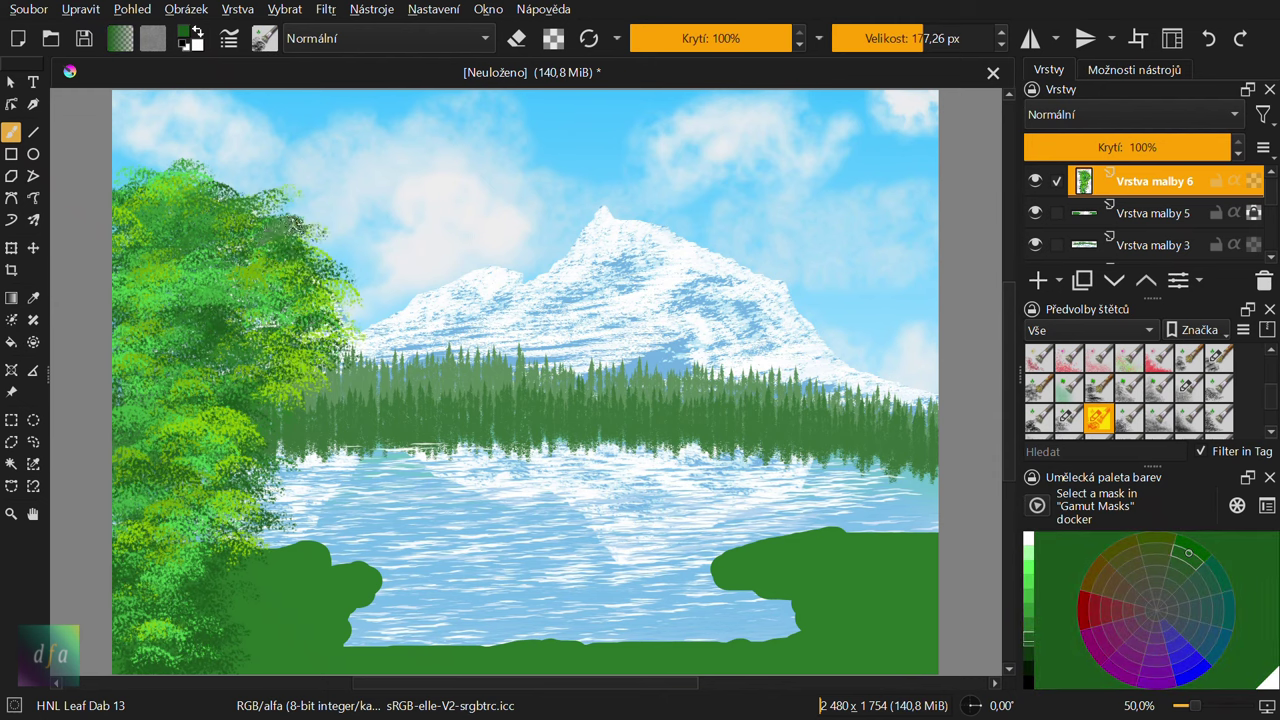
{"action": "left_click", "coordinate": [1029, 588]}
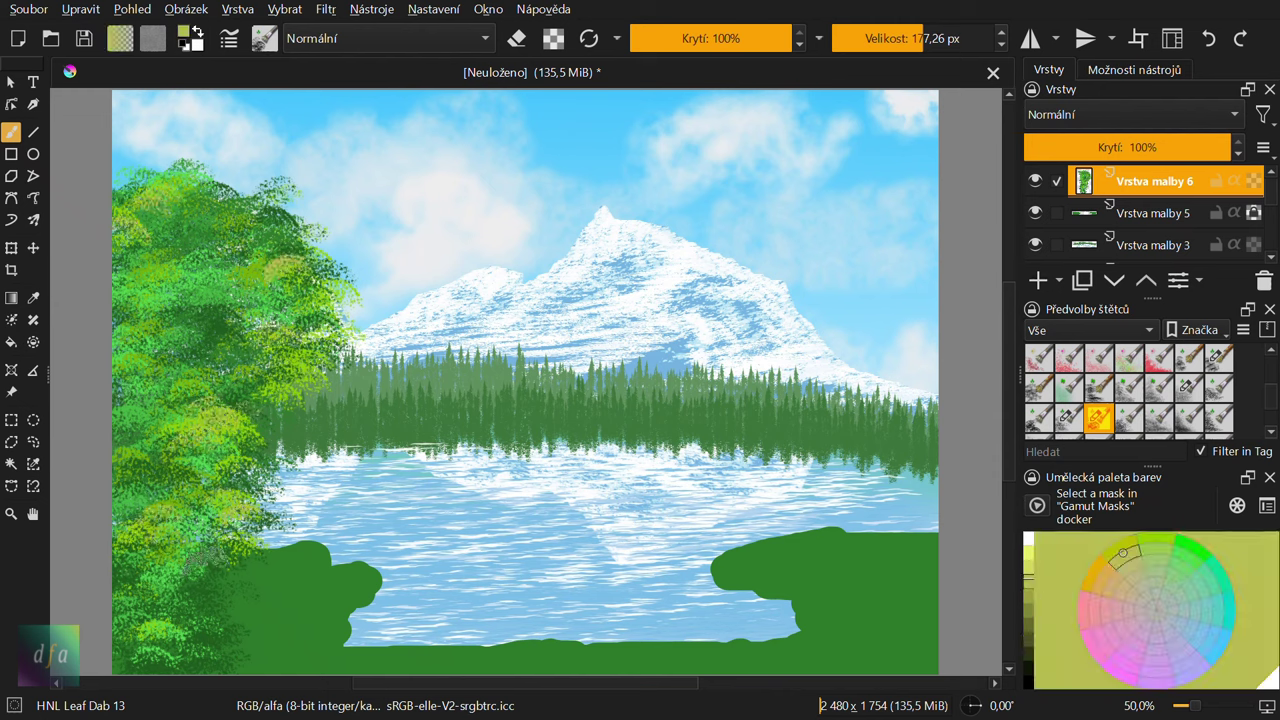
{"action": "key", "text": "slash"}
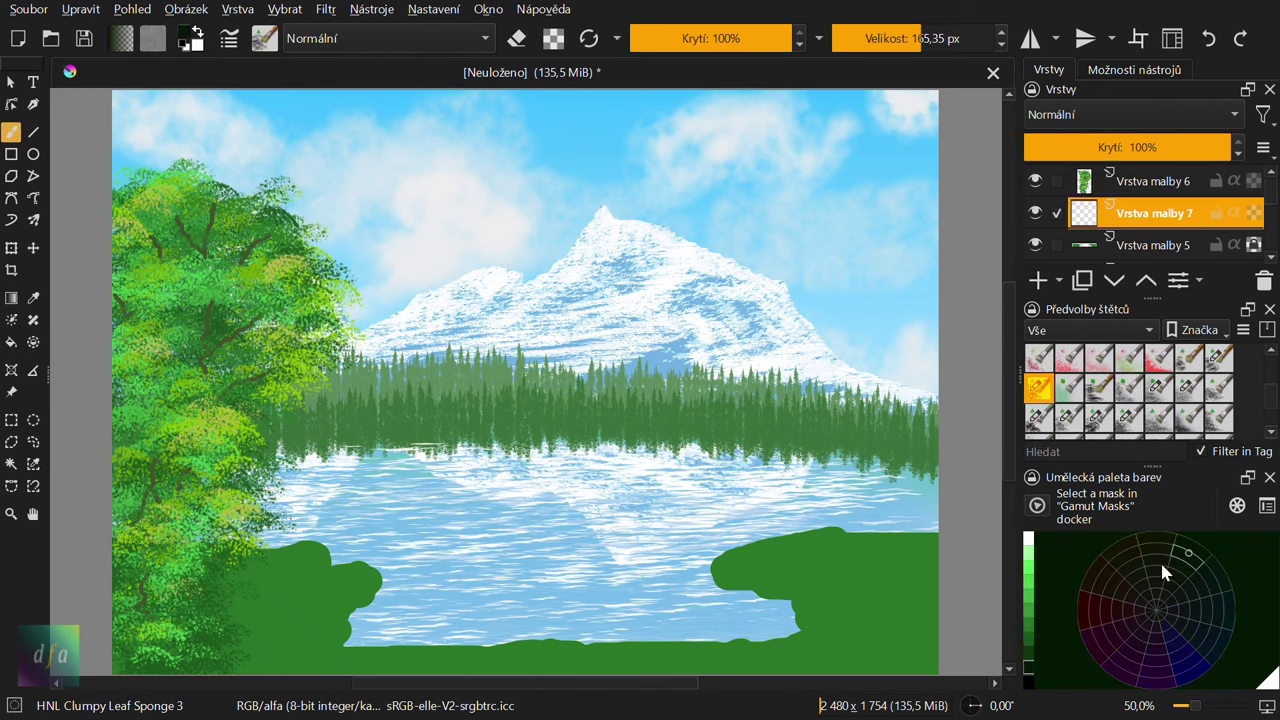
Step: Paint a tall dark cypress shape at the lake's left edge
{"action": "left_click_drag", "start_coordinate": [338, 515], "coordinate": [300, 560]}
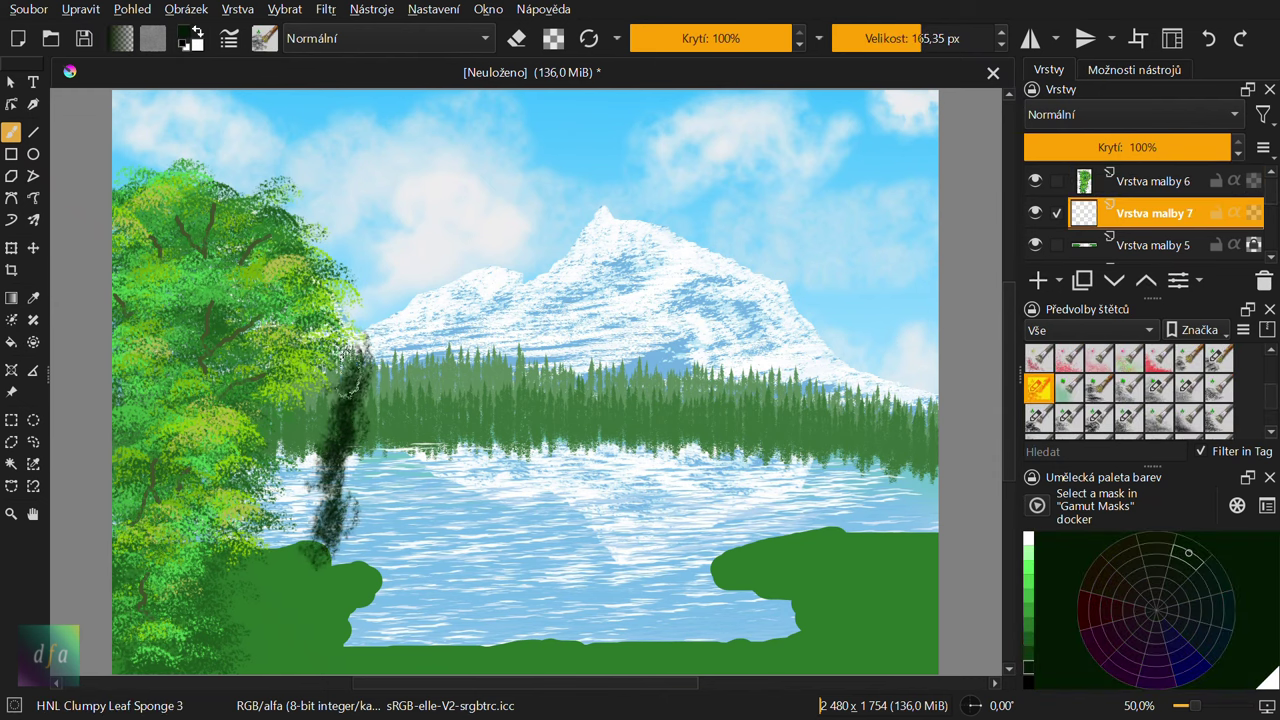
{"action": "mouse_move", "coordinate": [380, 260]}
{"action": "left_mouse_down"}
{"action": "mouse_move", "coordinate": [314, 471]}
{"action": "mouse_move", "coordinate": [372, 245]}
{"action": "left_mouse_up"}
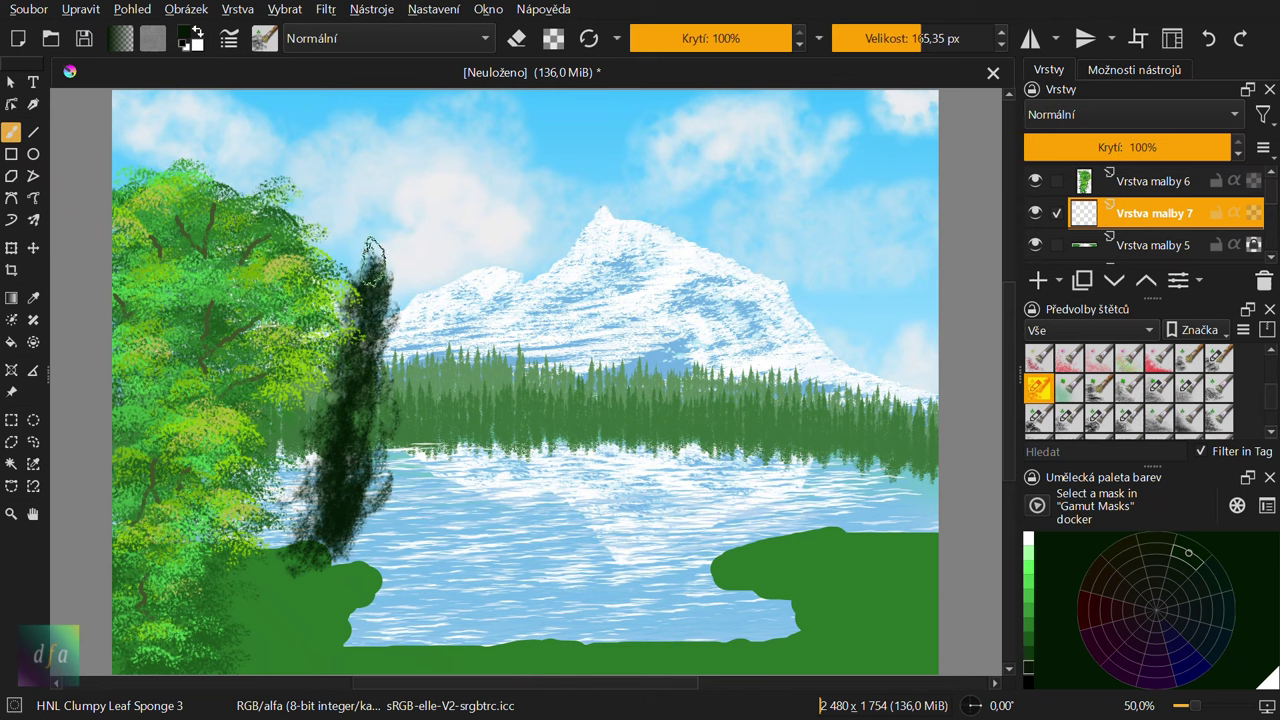
{"action": "mouse_move", "coordinate": [380, 550]}
{"action": "left_mouse_down"}
{"action": "mouse_move", "coordinate": [370, 230]}
{"action": "mouse_move", "coordinate": [388, 375]}
{"action": "left_mouse_up"}
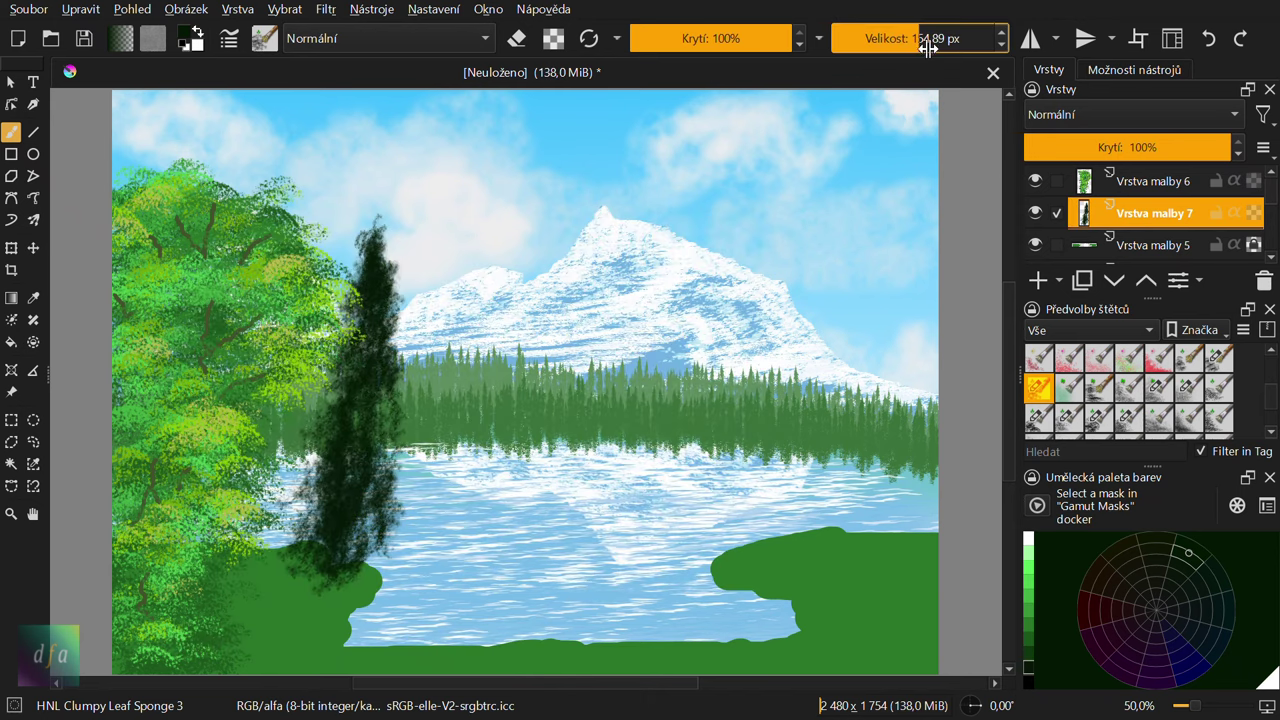
{"action": "left_click_drag", "start_coordinate": [370, 580], "coordinate": [390, 375]}
{"action": "mouse_move", "coordinate": [370, 250]}
{"action": "left_mouse_down"}
{"action": "mouse_move", "coordinate": [400, 530]}
{"action": "mouse_move", "coordinate": [385, 300]}
{"action": "mouse_move", "coordinate": [337, 534]}
{"action": "mouse_move", "coordinate": [405, 600]}
{"action": "left_mouse_up"}
{"action": "mouse_move", "coordinate": [305, 580]}
{"action": "left_mouse_down"}
{"action": "mouse_move", "coordinate": [410, 530]}
{"action": "mouse_move", "coordinate": [330, 560]}
{"action": "left_mouse_up"}
Step: Paint lighter green highlight strokes over the cypress
{"action": "key", "text": "l"}
{"action": "left_click_drag", "start_coordinate": [340, 460], "coordinate": [387, 478]}
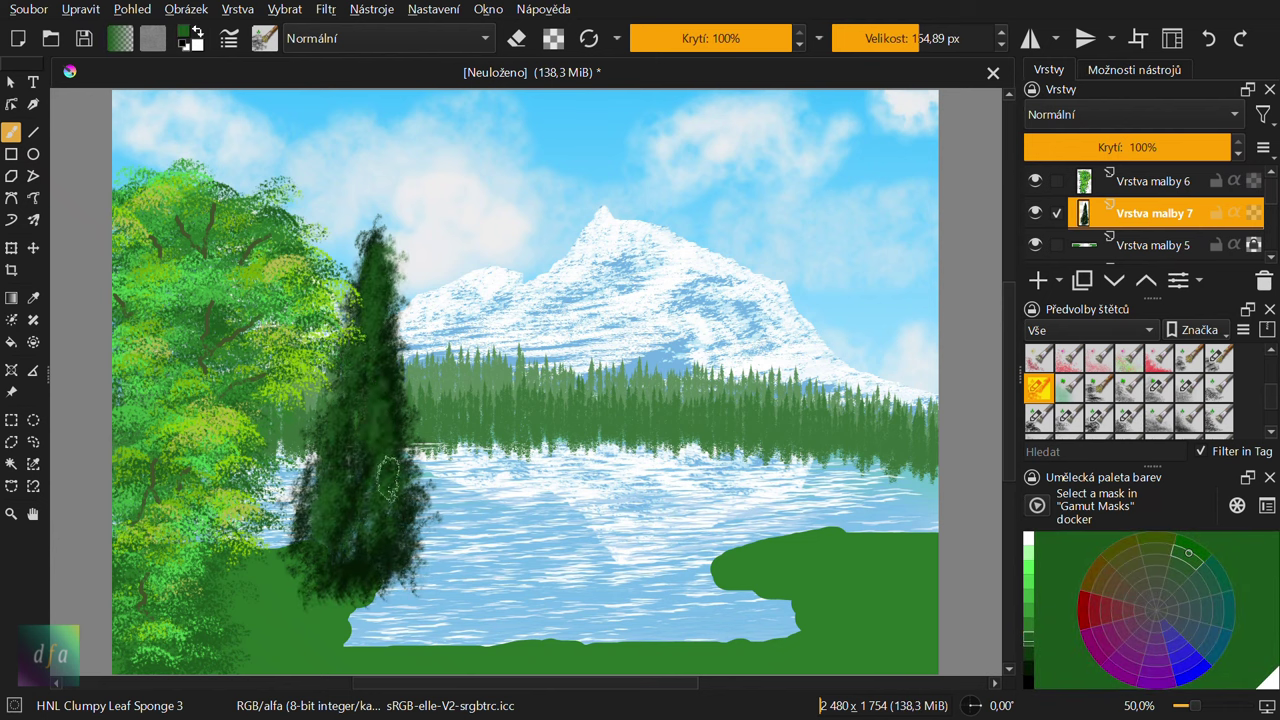
{"action": "left_click", "coordinate": [1030, 618]}
{"action": "left_click_drag", "start_coordinate": [330, 390], "coordinate": [310, 545]}
{"action": "mouse_move", "coordinate": [375, 285]}
{"action": "left_mouse_down"}
{"action": "mouse_move", "coordinate": [350, 440]}
{"action": "mouse_move", "coordinate": [370, 590]}
{"action": "left_mouse_up"}
{"action": "left_click_drag", "start_coordinate": [400, 480], "coordinate": [375, 240]}
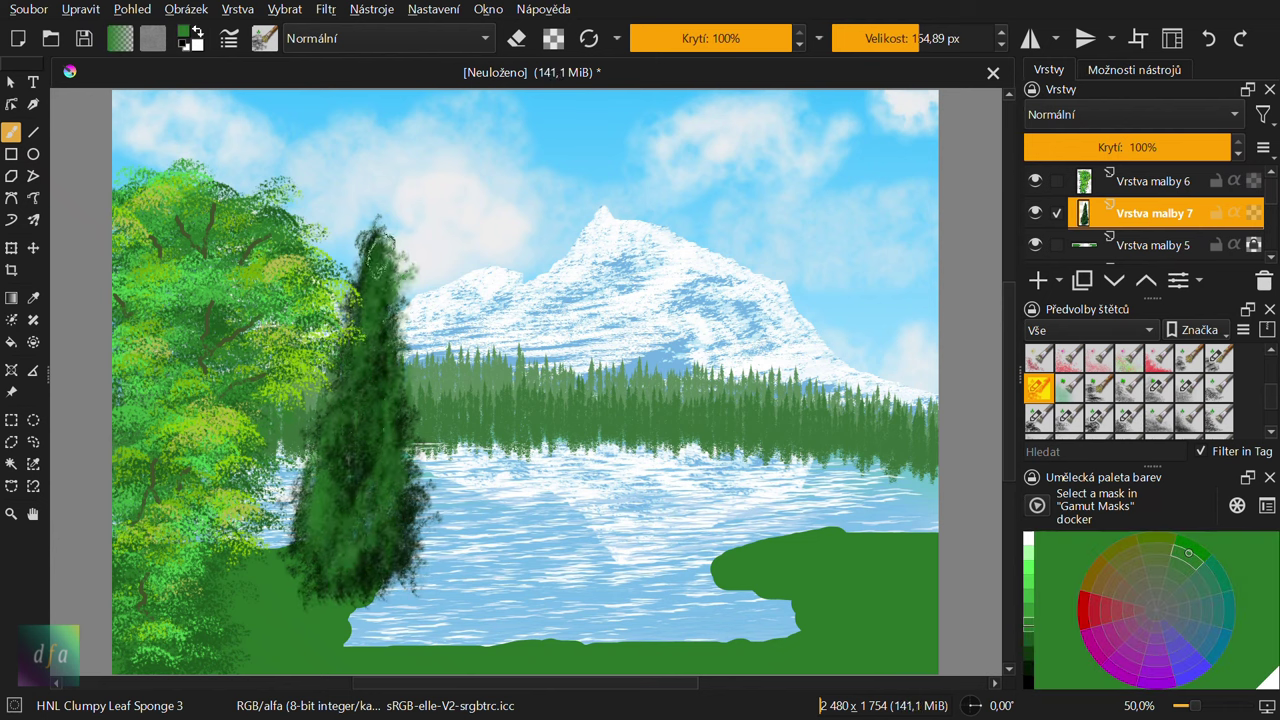
{"action": "mouse_move", "coordinate": [375, 340]}
{"action": "left_mouse_down"}
{"action": "mouse_move", "coordinate": [345, 560]}
{"action": "mouse_move", "coordinate": [395, 420]}
{"action": "mouse_move", "coordinate": [385, 240]}
{"action": "mouse_move", "coordinate": [340, 500]}
{"action": "mouse_move", "coordinate": [400, 260]}
{"action": "mouse_move", "coordinate": [385, 570]}
{"action": "left_mouse_up"}
{"action": "key", "text": "l"}
{"action": "left_click_drag", "start_coordinate": [390, 490], "coordinate": [380, 540]}
Step: Add darker green texture and shadow strokes over the cypress
{"action": "left_click", "coordinate": [1034, 626]}
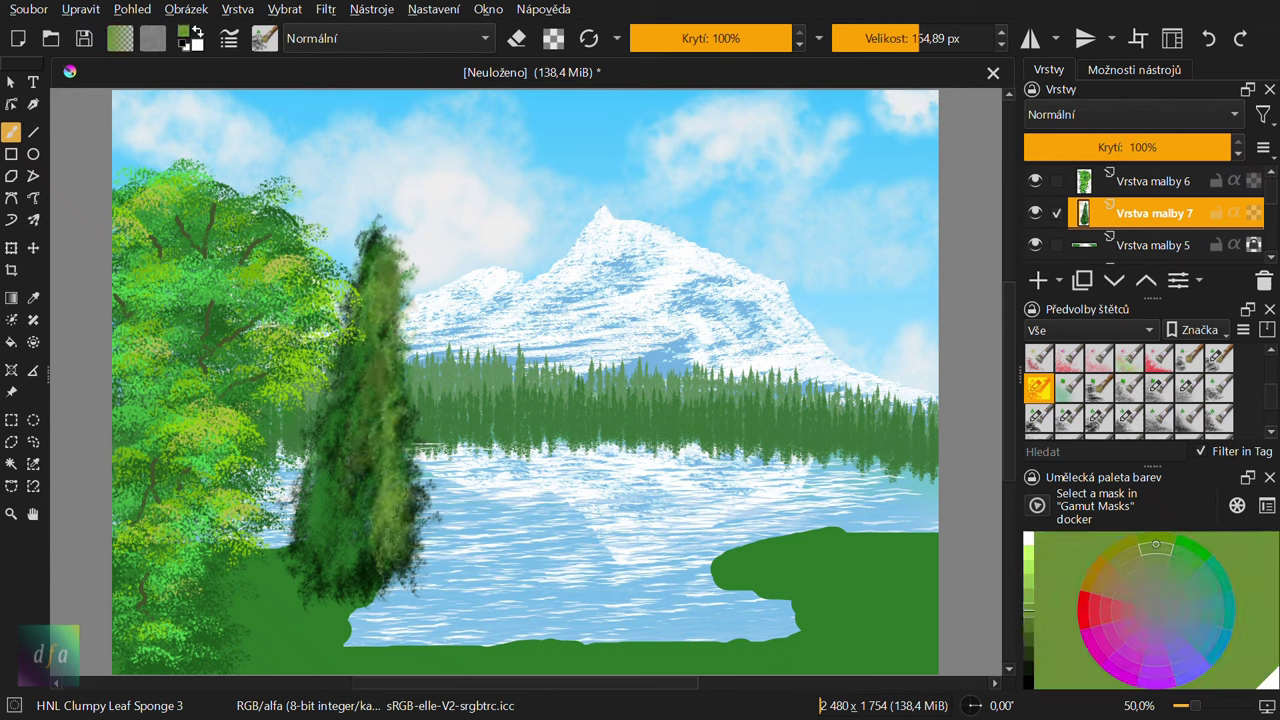
{"action": "left_click_drag", "start_coordinate": [372, 250], "coordinate": [370, 550]}
{"action": "left_click_drag", "start_coordinate": [345, 425], "coordinate": [310, 575]}
{"action": "left_click", "coordinate": [1030, 672]}
{"action": "left_click_drag", "start_coordinate": [400, 380], "coordinate": [352, 540]}
{"action": "left_click_drag", "start_coordinate": [385, 262], "coordinate": [305, 555]}
{"action": "left_click_drag", "start_coordinate": [395, 325], "coordinate": [410, 560]}
Step: Shrink the brush to about 91 px and paint dark Tree Dab foliage at the lower left
{"action": "key", "text": "bracketleft"}
{"action": "key", "text": "bracketleft"}
{"action": "key", "text": "bracketleft"}
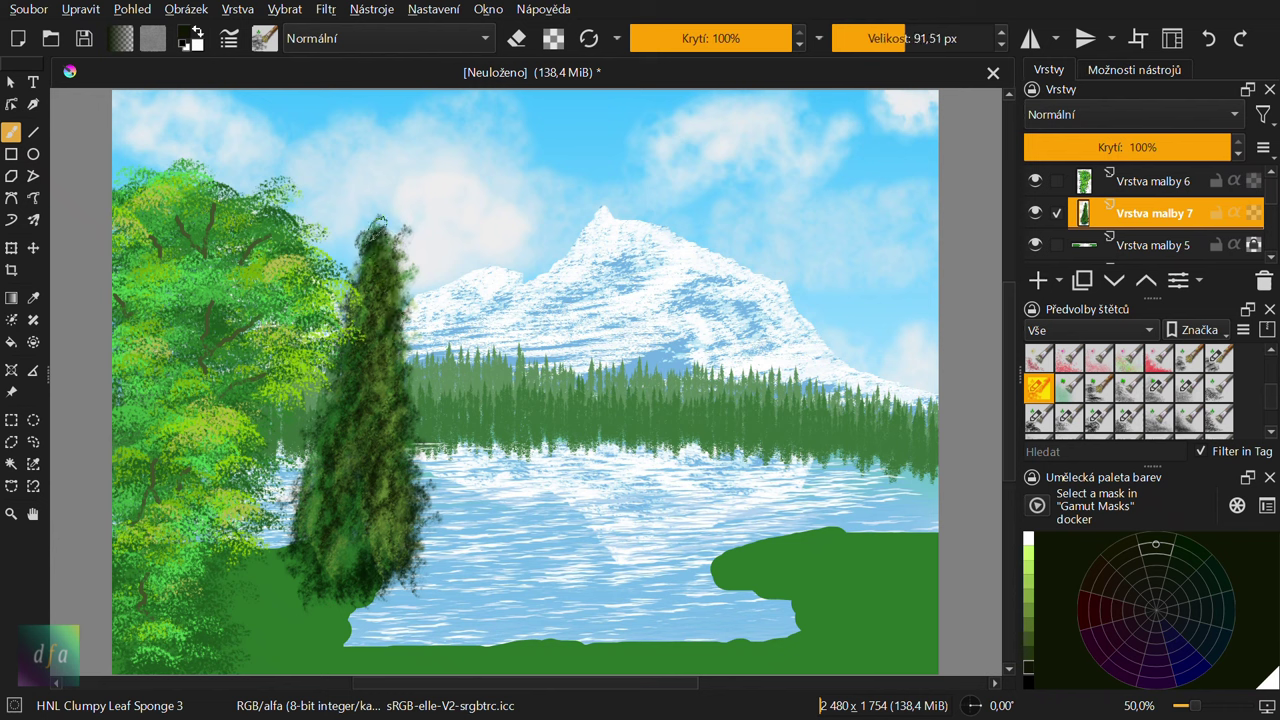
{"action": "left_click", "coordinate": [380, 482], "text": "ctrl"}
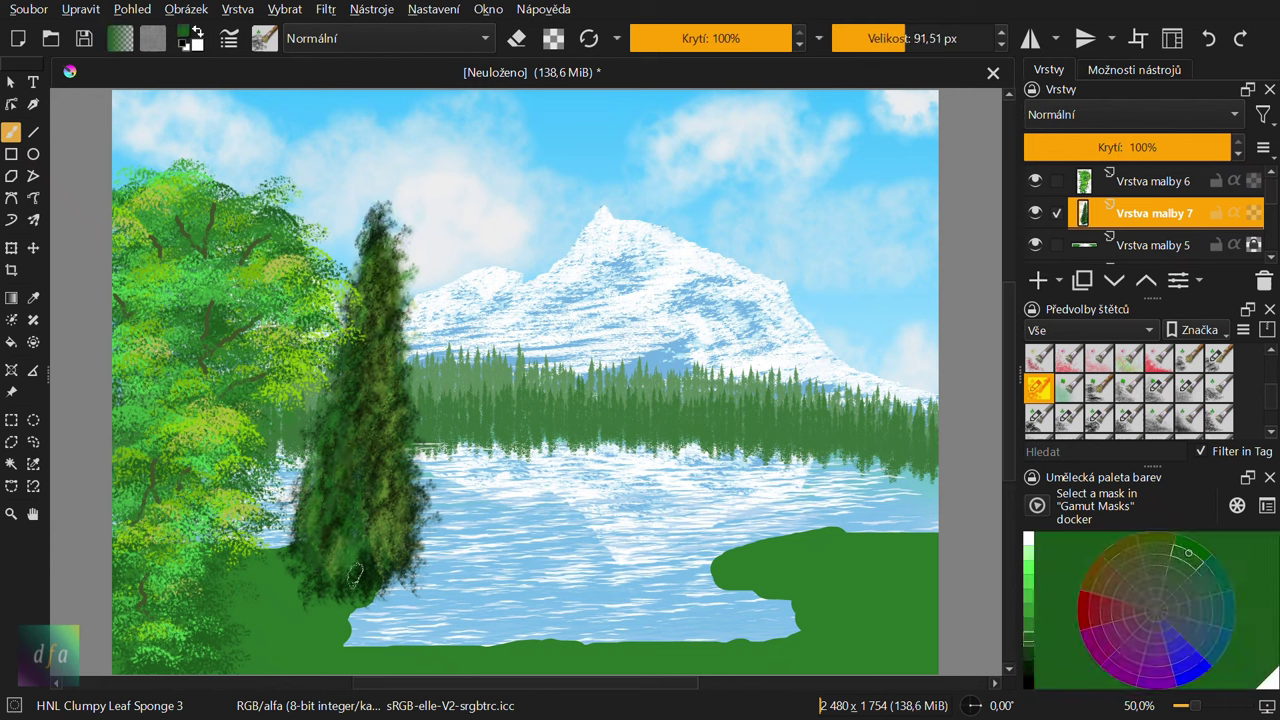
{"action": "left_click", "coordinate": [1030, 645]}
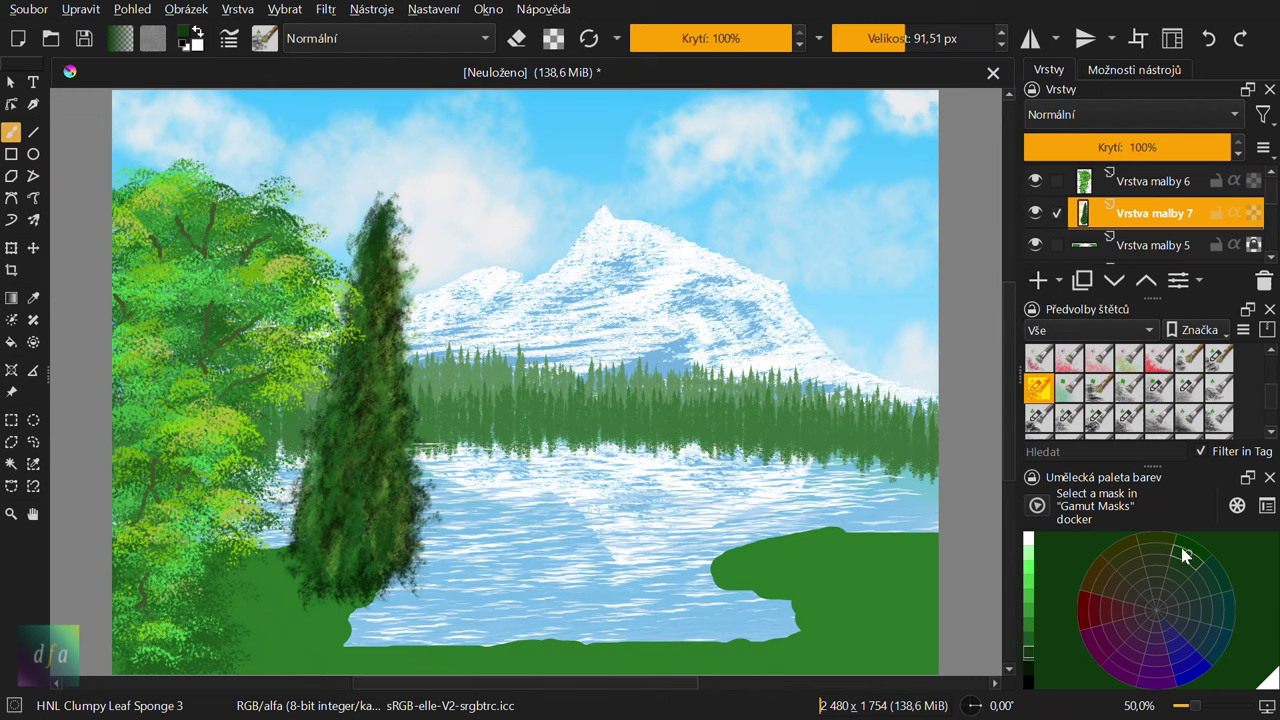
{"action": "key", "text": "slash"}
{"action": "mouse_move", "coordinate": [400, 580]}
{"action": "left_mouse_down"}
{"action": "mouse_move", "coordinate": [300, 605]}
{"action": "mouse_move", "coordinate": [220, 590]}
{"action": "mouse_move", "coordinate": [320, 645]}
{"action": "mouse_move", "coordinate": [385, 600]}
{"action": "mouse_move", "coordinate": [450, 650]}
{"action": "mouse_move", "coordinate": [700, 650]}
{"action": "mouse_move", "coordinate": [830, 640]}
{"action": "mouse_move", "coordinate": [945, 610]}
{"action": "mouse_move", "coordinate": [950, 562]}
{"action": "mouse_move", "coordinate": [780, 560]}
{"action": "mouse_move", "coordinate": [735, 585]}
{"action": "mouse_move", "coordinate": [880, 555]}
{"action": "mouse_move", "coordinate": [793, 632]}
{"action": "left_mouse_up"}
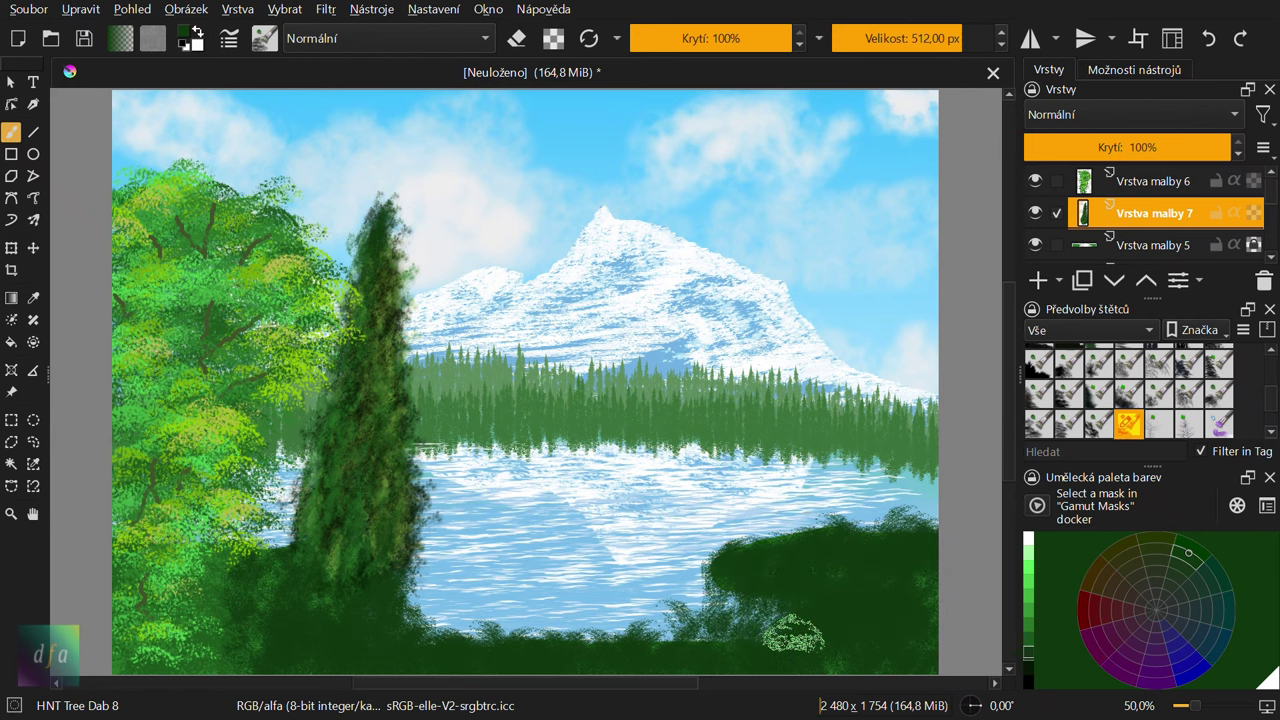
Step: Brush medium and light greens along the lower shore and the right bank
{"action": "left_click", "coordinate": [793, 632], "text": "ctrl"}
{"action": "left_click_drag", "start_coordinate": [900, 630], "coordinate": [300, 620]}
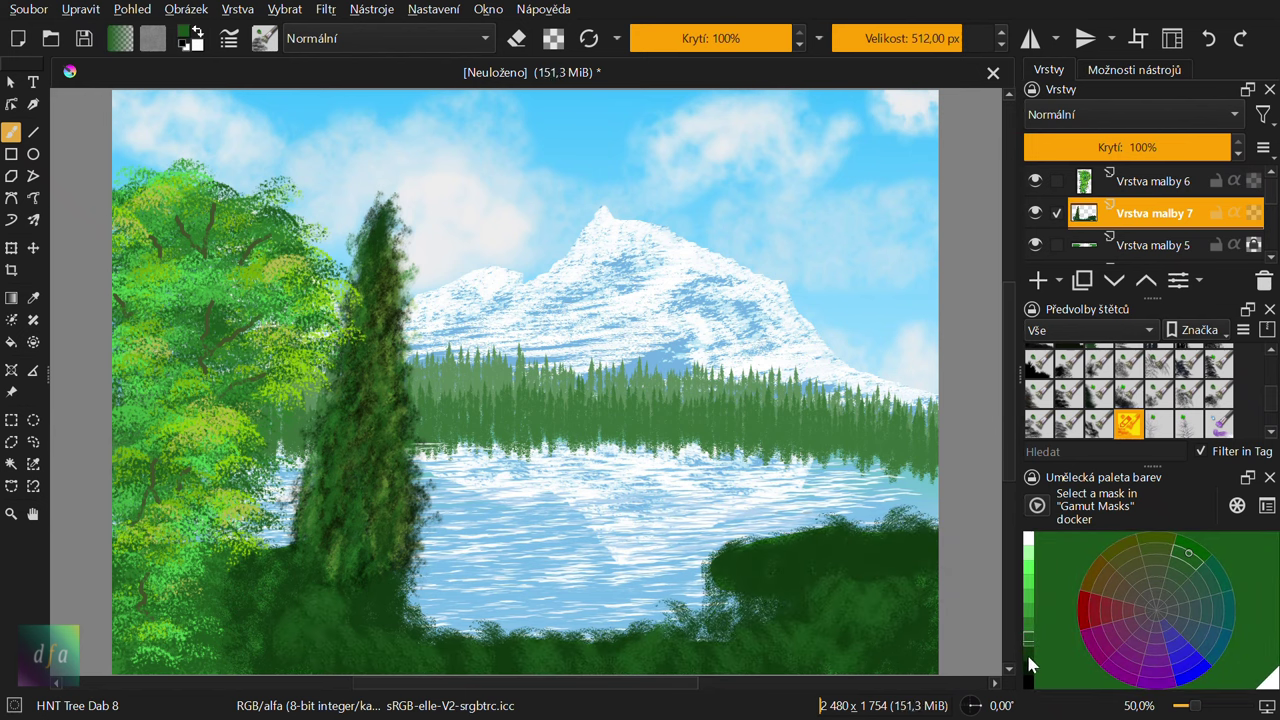
{"action": "left_click", "coordinate": [1029, 620]}
{"action": "mouse_move", "coordinate": [720, 560]}
{"action": "left_mouse_down"}
{"action": "mouse_move", "coordinate": [940, 530]}
{"action": "mouse_move", "coordinate": [890, 570]}
{"action": "left_mouse_up"}
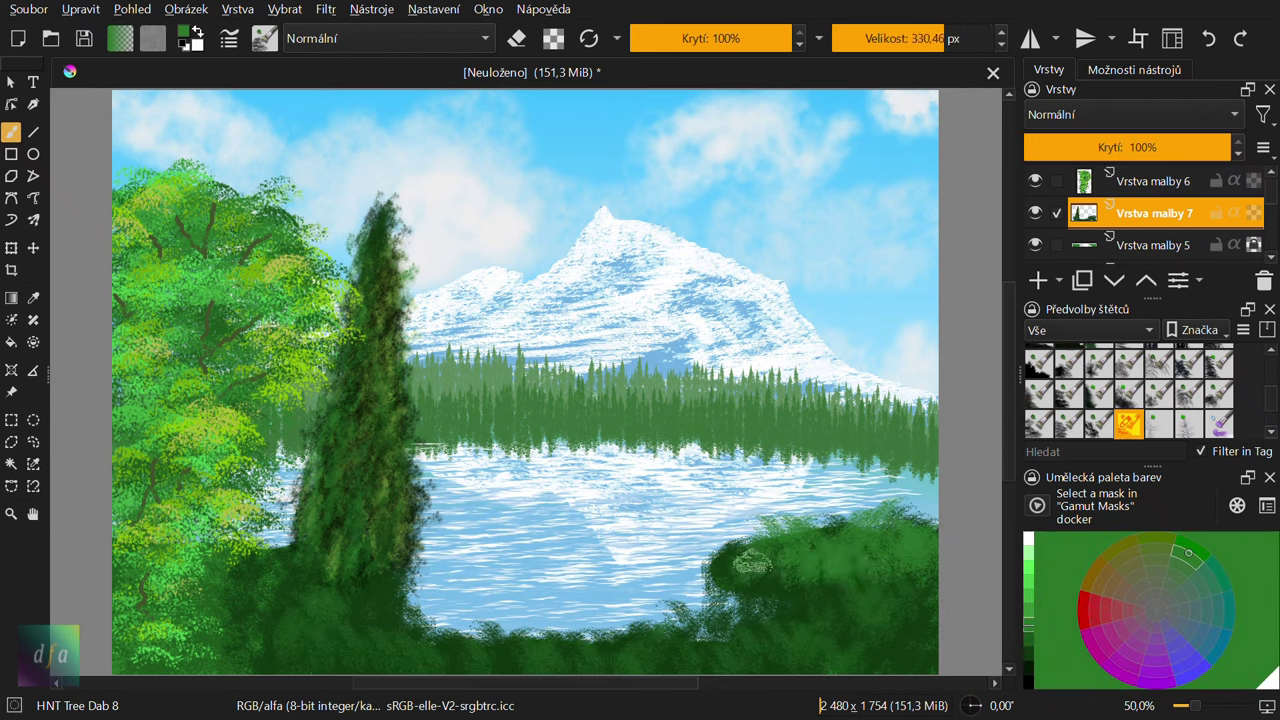
{"action": "left_click", "coordinate": [790, 598], "text": "ctrl"}
{"action": "left_click_drag", "start_coordinate": [730, 545], "coordinate": [900, 545]}
{"action": "mouse_move", "coordinate": [800, 600]}
{"action": "left_mouse_down"}
{"action": "mouse_move", "coordinate": [570, 638]}
{"action": "mouse_move", "coordinate": [386, 600]}
{"action": "mouse_move", "coordinate": [250, 655]}
{"action": "left_mouse_up"}
Step: Paint dark and olive foliage along the bottom shore, lower-left shore and cypress base
{"action": "left_click", "coordinate": [1028, 648]}
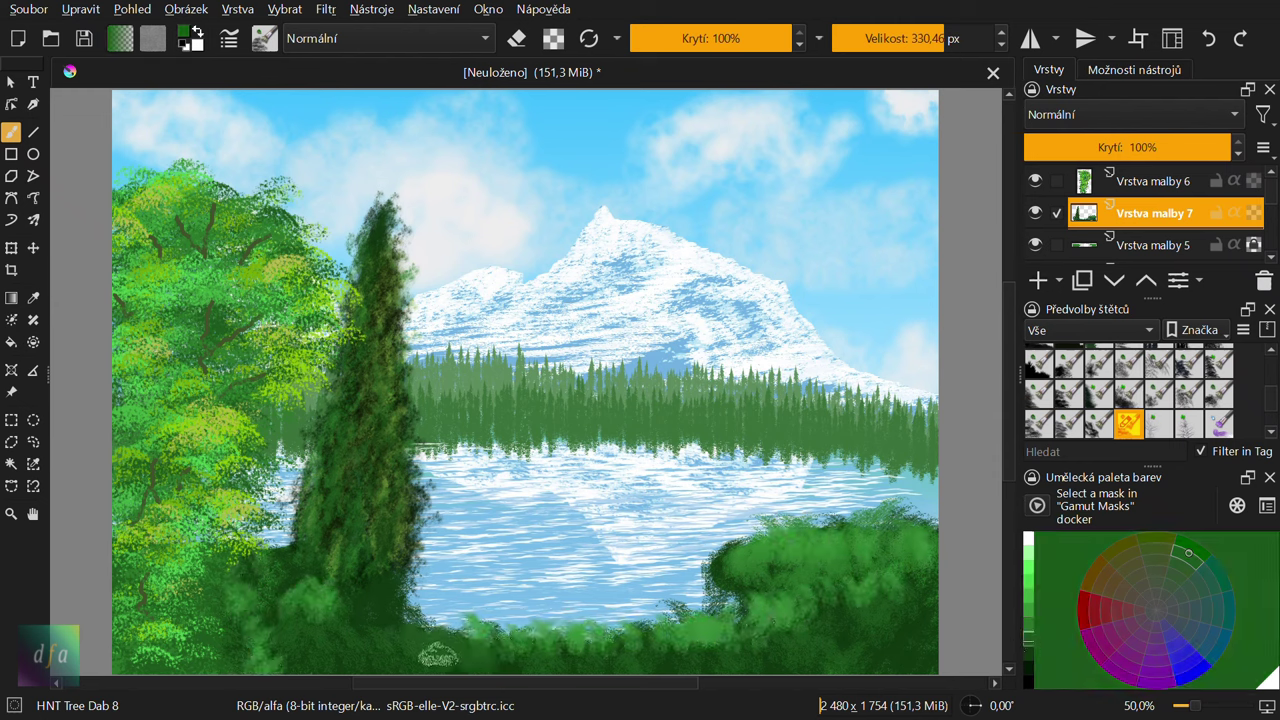
{"action": "left_click", "coordinate": [1030, 670]}
{"action": "mouse_move", "coordinate": [660, 650]}
{"action": "left_mouse_down"}
{"action": "mouse_move", "coordinate": [851, 666]}
{"action": "mouse_move", "coordinate": [286, 660]}
{"action": "mouse_move", "coordinate": [400, 635]}
{"action": "left_mouse_up"}
{"action": "left_click_drag", "start_coordinate": [286, 595], "coordinate": [390, 635]}
{"action": "left_click", "coordinate": [1160, 550]}
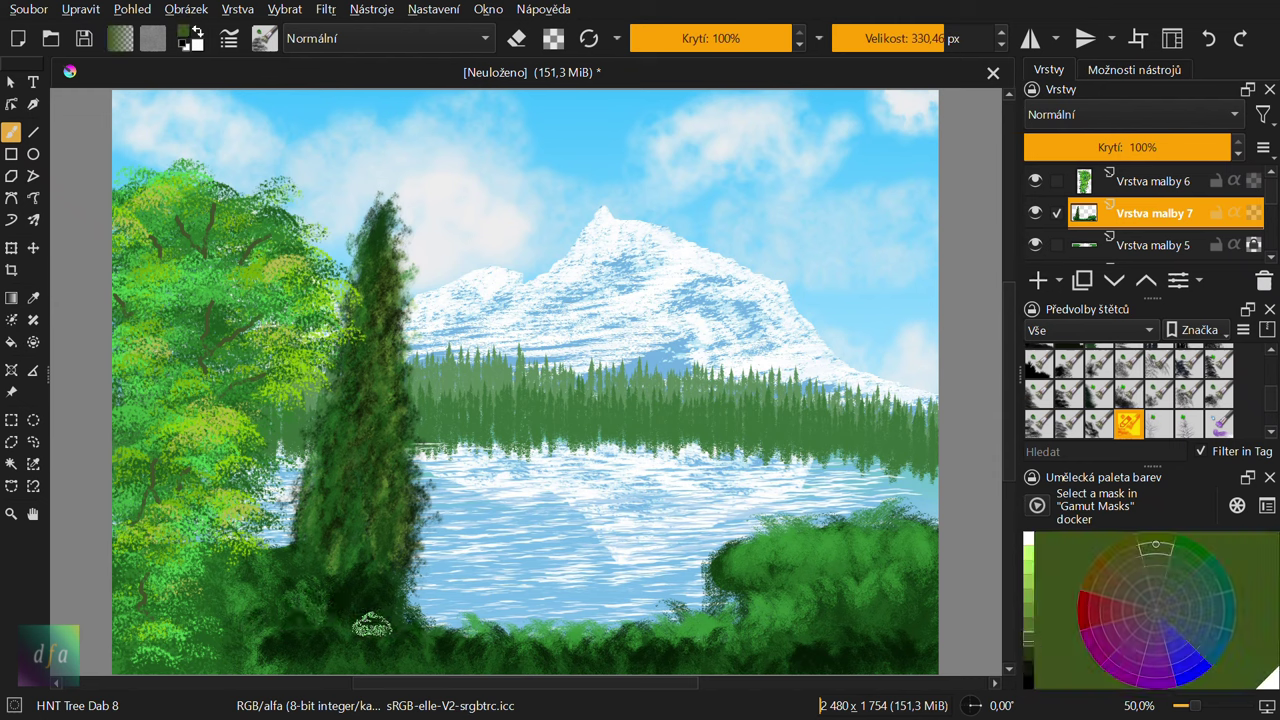
{"action": "mouse_move", "coordinate": [250, 585]}
{"action": "left_mouse_down"}
{"action": "mouse_move", "coordinate": [420, 655]}
{"action": "mouse_move", "coordinate": [180, 664]}
{"action": "left_mouse_up"}
{"action": "left_click_drag", "start_coordinate": [765, 635], "coordinate": [560, 650]}
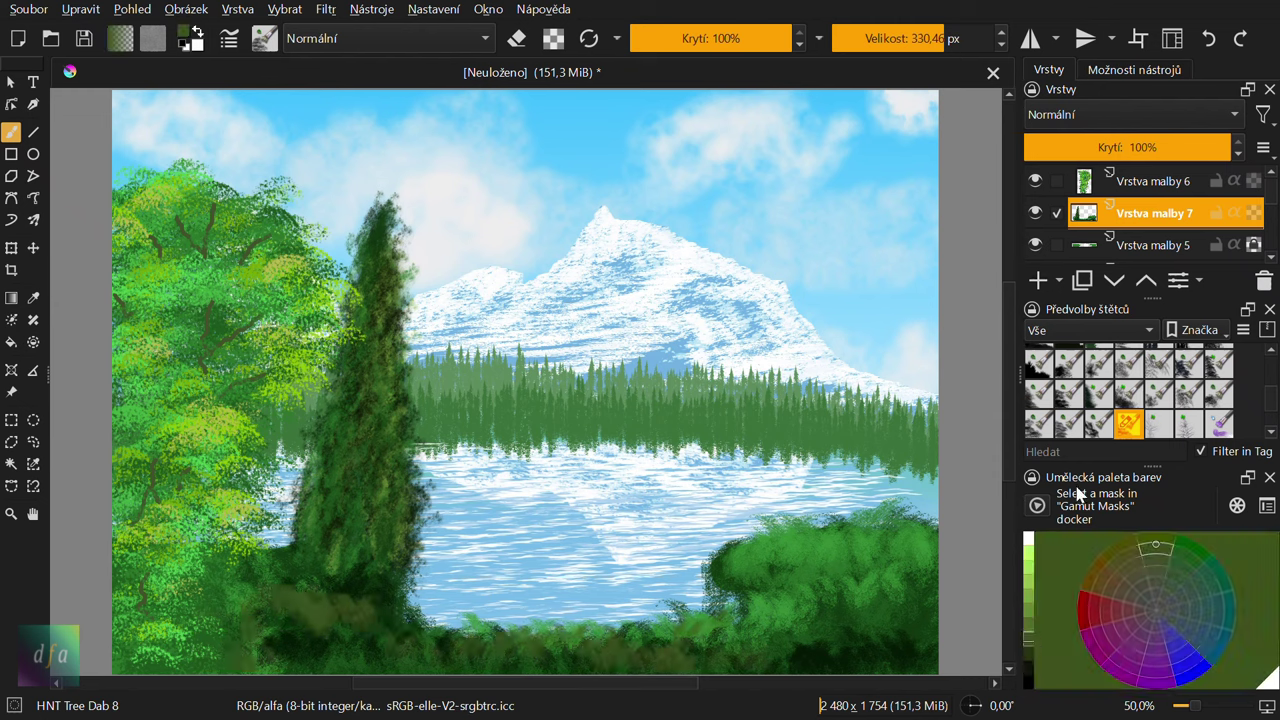
{"action": "mouse_move", "coordinate": [700, 640]}
{"action": "left_mouse_down"}
{"action": "mouse_move", "coordinate": [860, 600]}
{"action": "mouse_move", "coordinate": [690, 615]}
{"action": "left_mouse_up"}
Step: Add bright green over the shore, then pale yellow-green cypress highlights at 68% opacity
{"action": "left_click", "coordinate": [630, 630], "text": "ctrl"}
{"action": "mouse_move", "coordinate": [565, 650]}
{"action": "left_mouse_down"}
{"action": "mouse_move", "coordinate": [420, 610]}
{"action": "mouse_move", "coordinate": [360, 612]}
{"action": "mouse_move", "coordinate": [370, 615]}
{"action": "left_mouse_up"}
{"action": "left_click_drag", "start_coordinate": [400, 560], "coordinate": [386, 318]}
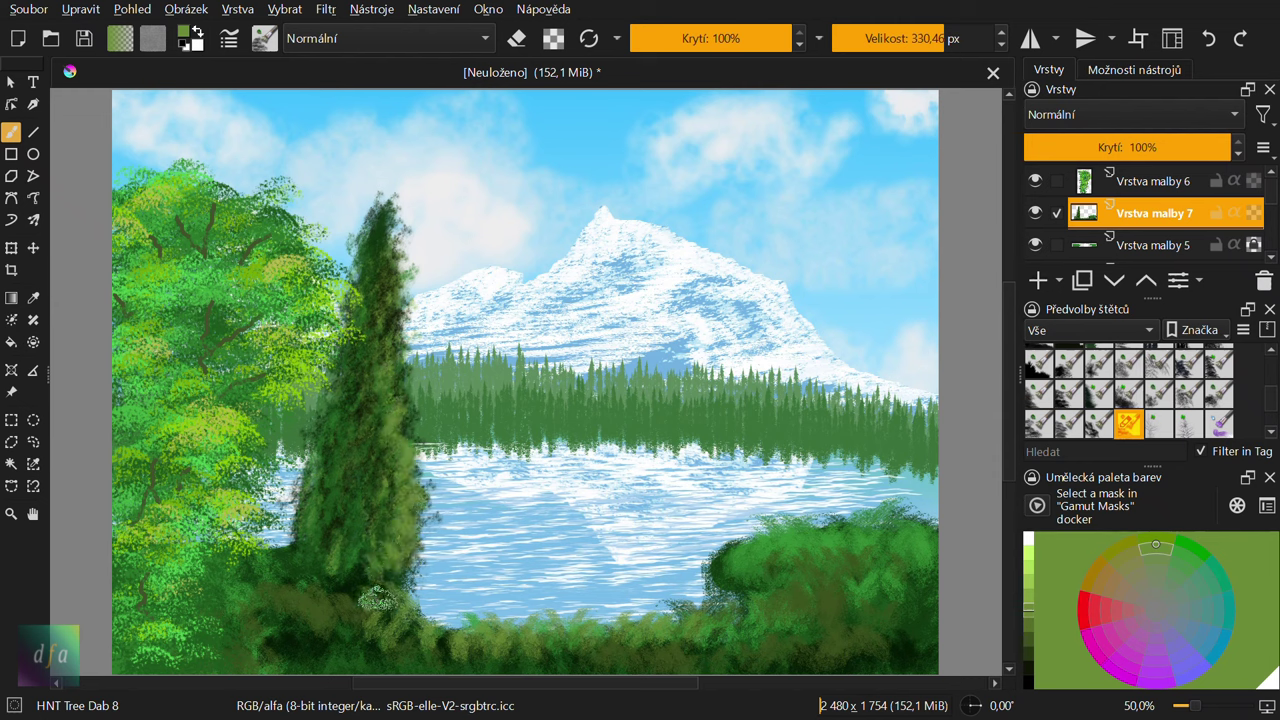
{"action": "left_click", "coordinate": [395, 285], "text": "ctrl"}
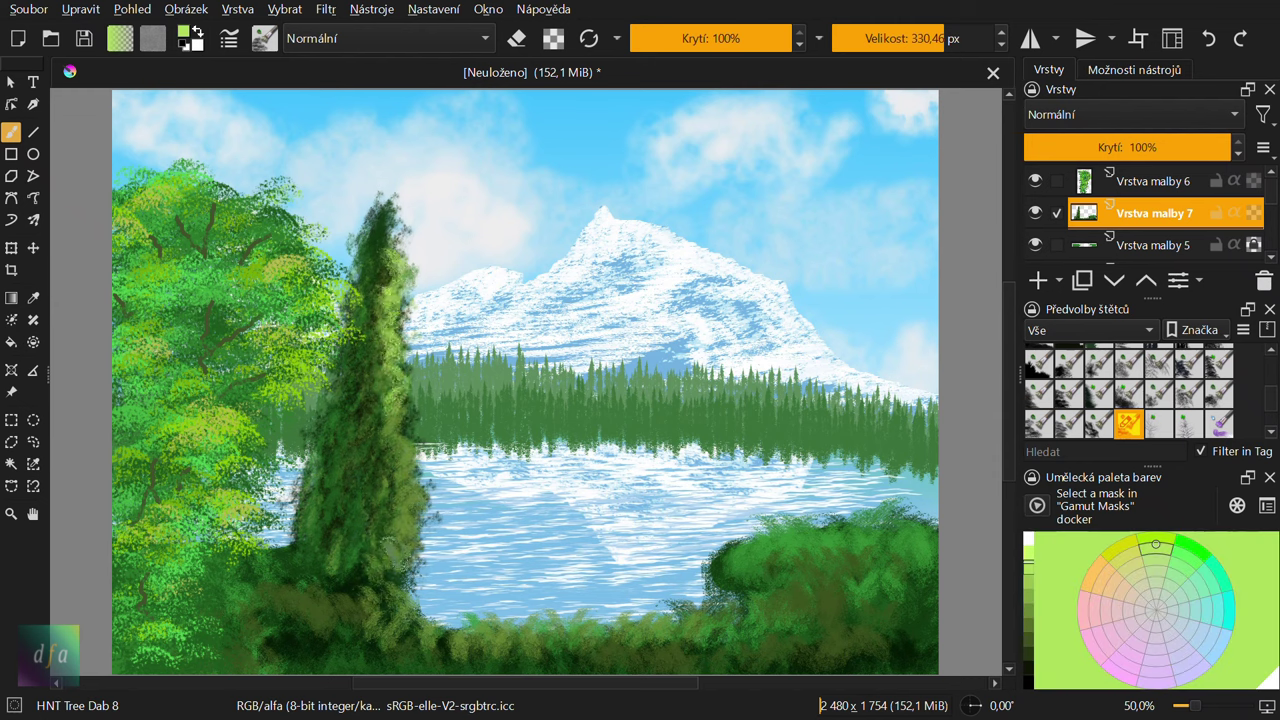
{"action": "key", "text": "i"}
{"action": "key", "text": "i"}
{"action": "key", "text": "i"}
{"action": "mouse_move", "coordinate": [395, 560]}
{"action": "left_mouse_down"}
{"action": "mouse_move", "coordinate": [392, 470]}
{"action": "mouse_move", "coordinate": [375, 430]}
{"action": "left_mouse_up"}
Step: Darken the cypress and its base with near-black green, and deepen the right-hand bushes
{"action": "left_click", "coordinate": [380, 447], "text": "ctrl"}
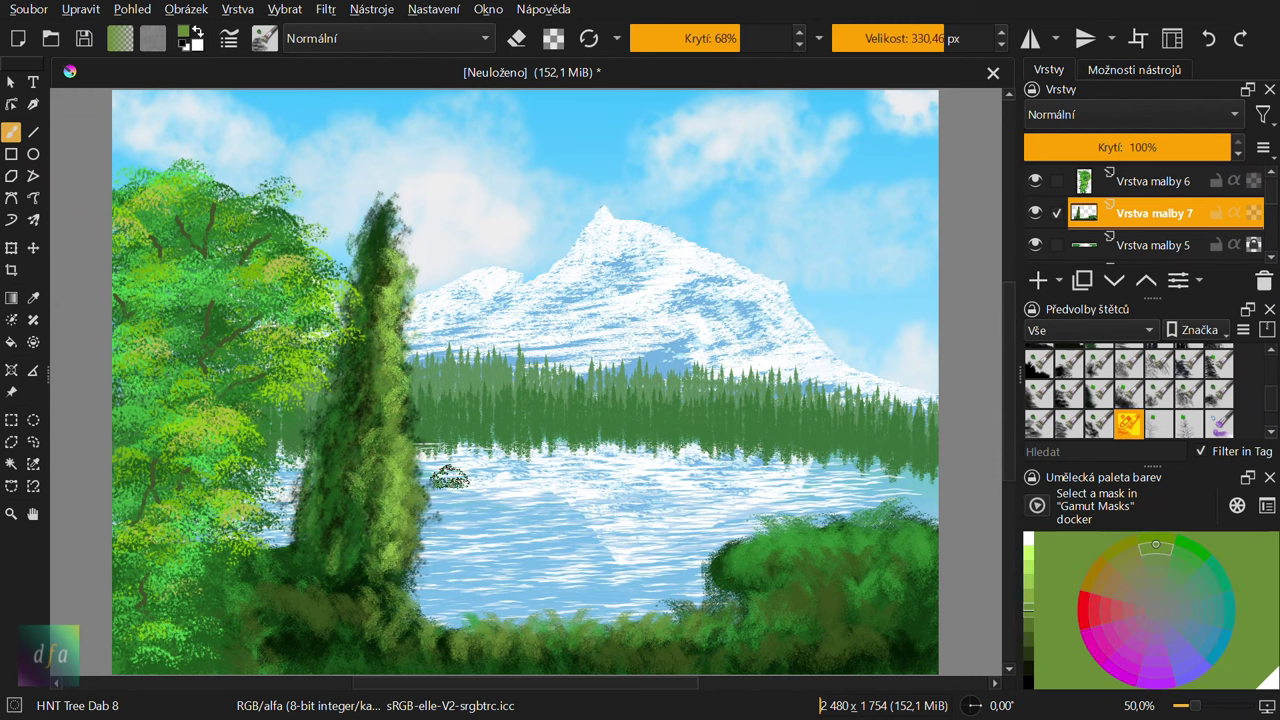
{"action": "left_click", "coordinate": [387, 560], "text": "ctrl"}
{"action": "left_click_drag", "start_coordinate": [387, 565], "coordinate": [380, 250]}
{"action": "left_click", "coordinate": [381, 570], "text": "ctrl"}
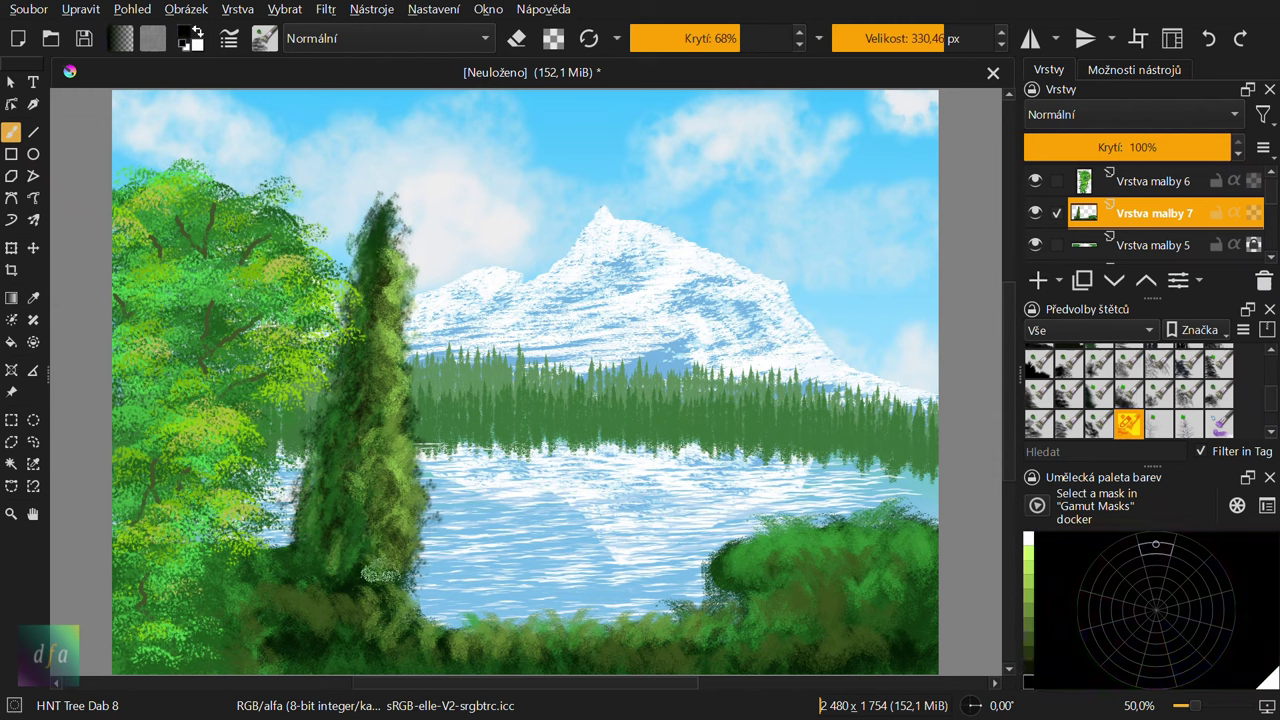
{"action": "mouse_move", "coordinate": [381, 575]}
{"action": "left_mouse_down"}
{"action": "mouse_move", "coordinate": [305, 566]}
{"action": "mouse_move", "coordinate": [340, 360]}
{"action": "left_mouse_up"}
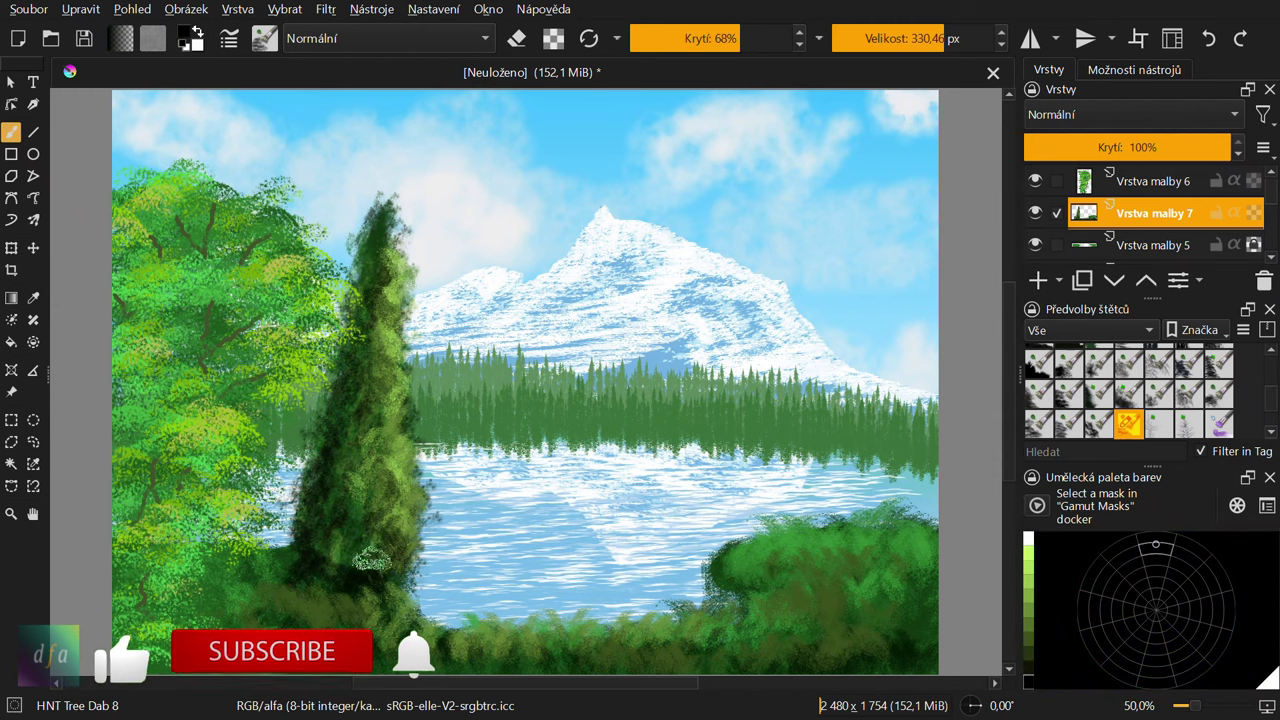
{"action": "left_click_drag", "start_coordinate": [390, 520], "coordinate": [270, 640]}
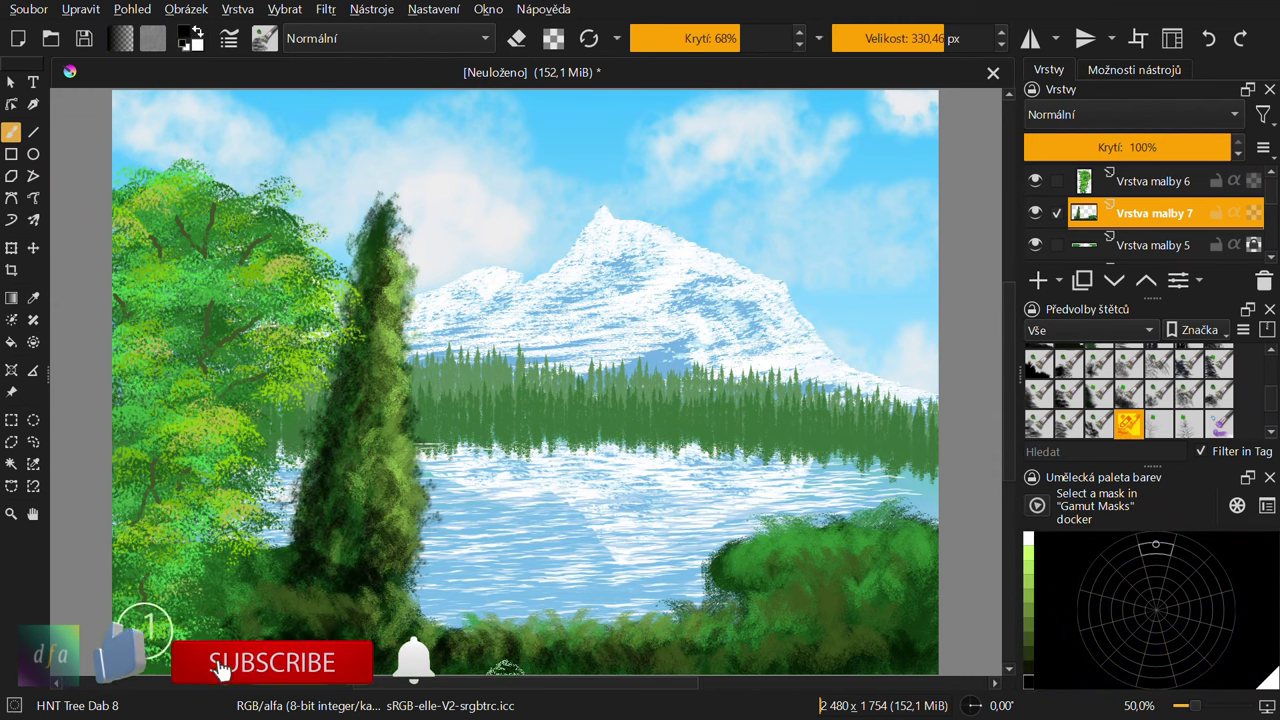
{"action": "mouse_move", "coordinate": [725, 645]}
{"action": "left_mouse_down"}
{"action": "mouse_move", "coordinate": [900, 600]}
{"action": "mouse_move", "coordinate": [940, 640]}
{"action": "left_mouse_up"}
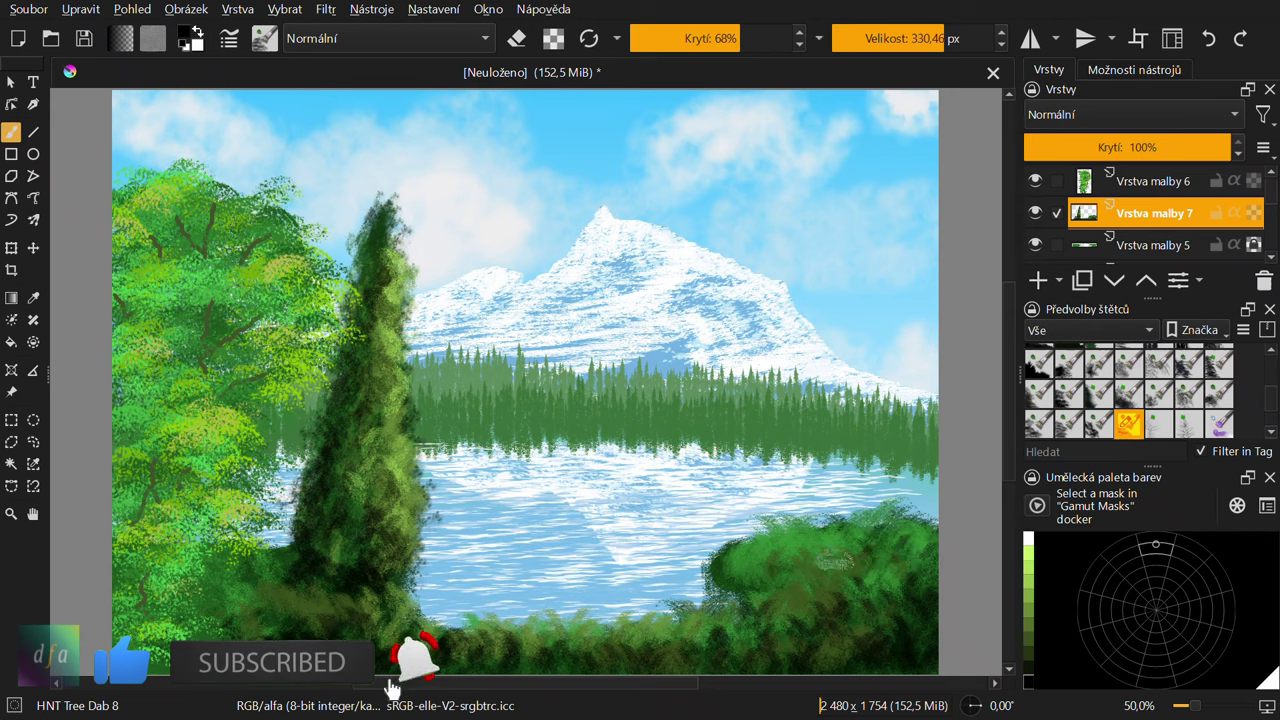
{"action": "left_click_drag", "start_coordinate": [760, 560], "coordinate": [905, 605]}
Step: With a smaller tree dab brush, repaint the bottom foreground grass in progressively darker greens
{"action": "key", "text": "slash"}
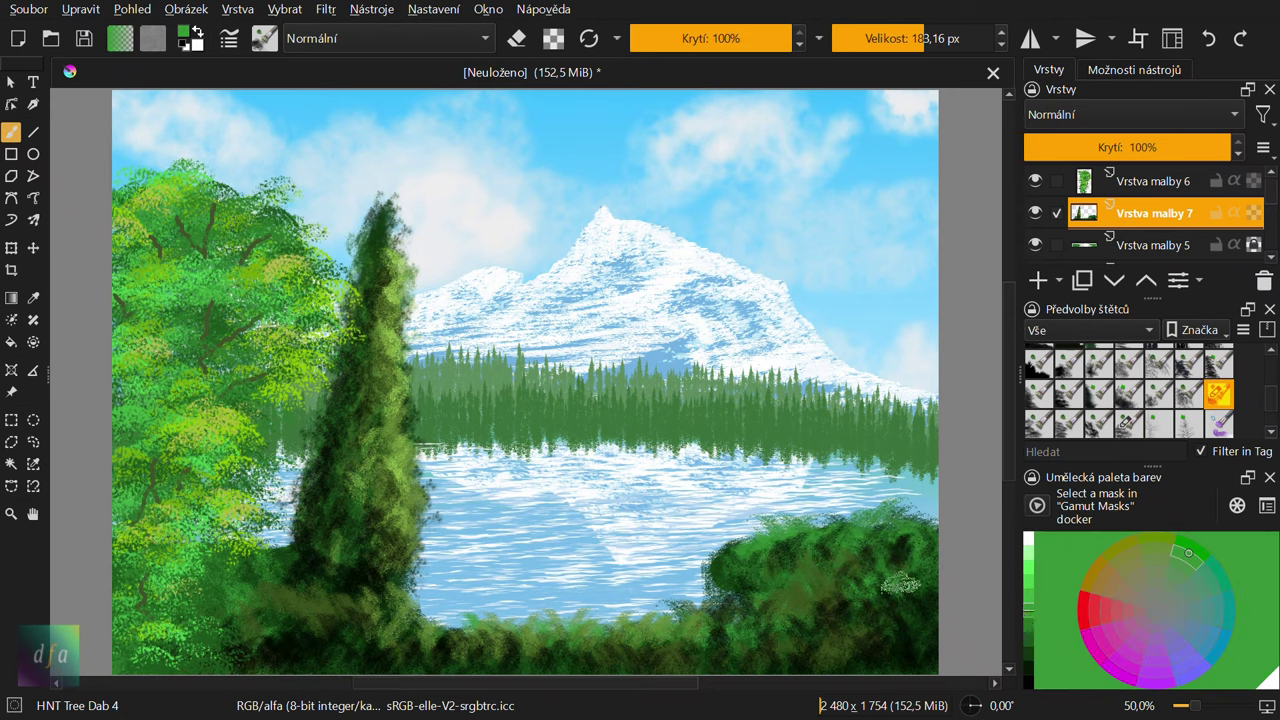
{"action": "left_click_drag", "start_coordinate": [265, 600], "coordinate": [420, 650]}
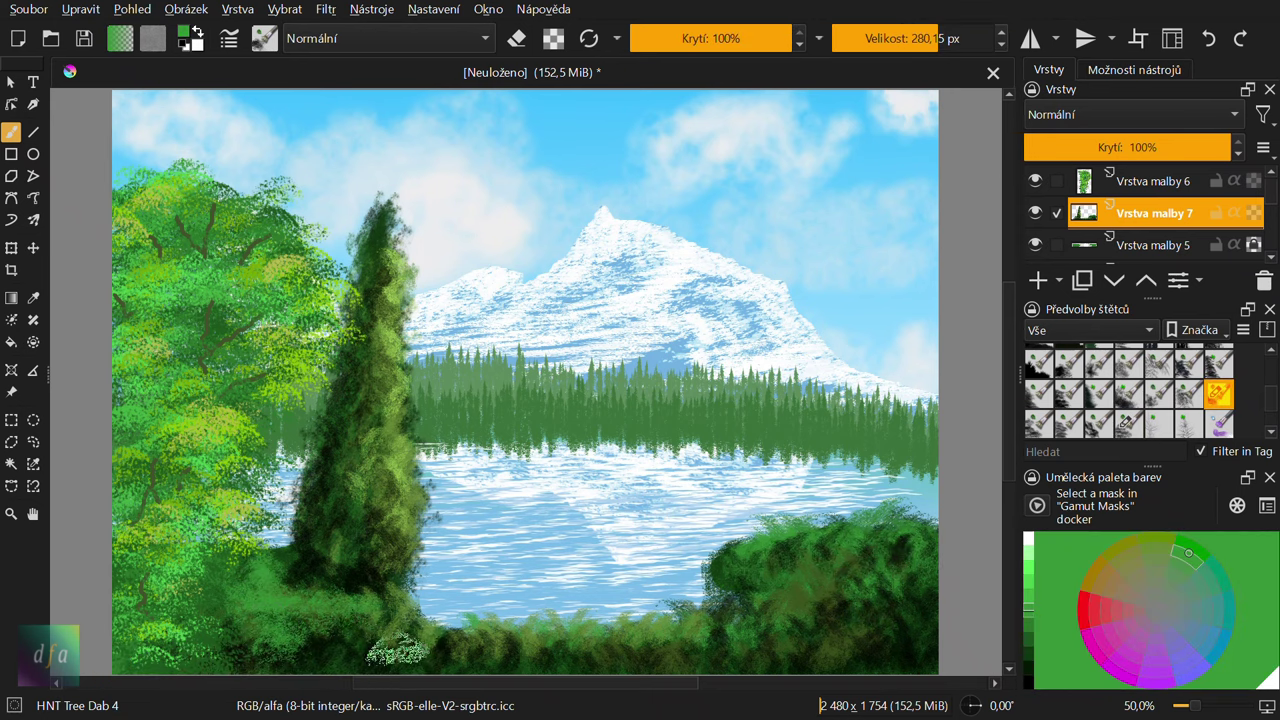
{"action": "key", "text": "k"}
{"action": "left_click_drag", "start_coordinate": [835, 620], "coordinate": [250, 645]}
{"action": "key", "text": "k"}
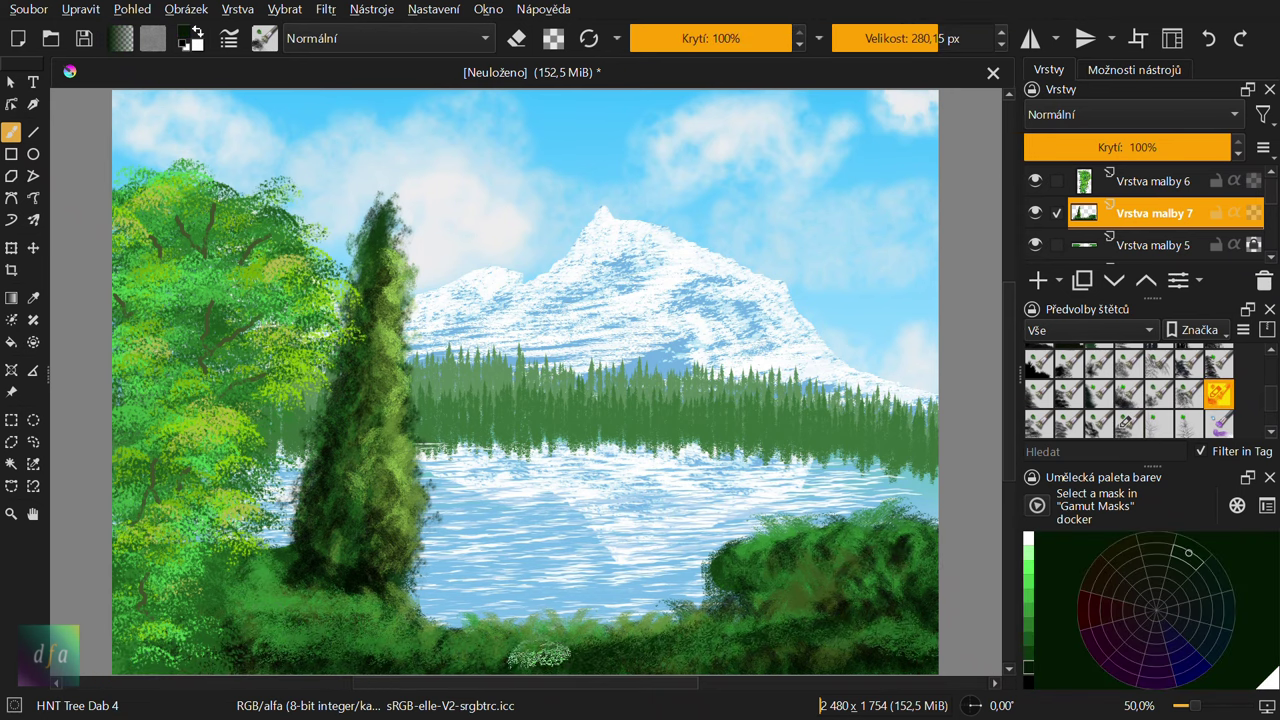
{"action": "left_click_drag", "start_coordinate": [860, 630], "coordinate": [230, 650]}
Step: Dab lighter green highlights on the cypress's lower right, undoing one stray stroke
{"action": "key", "text": "l"}
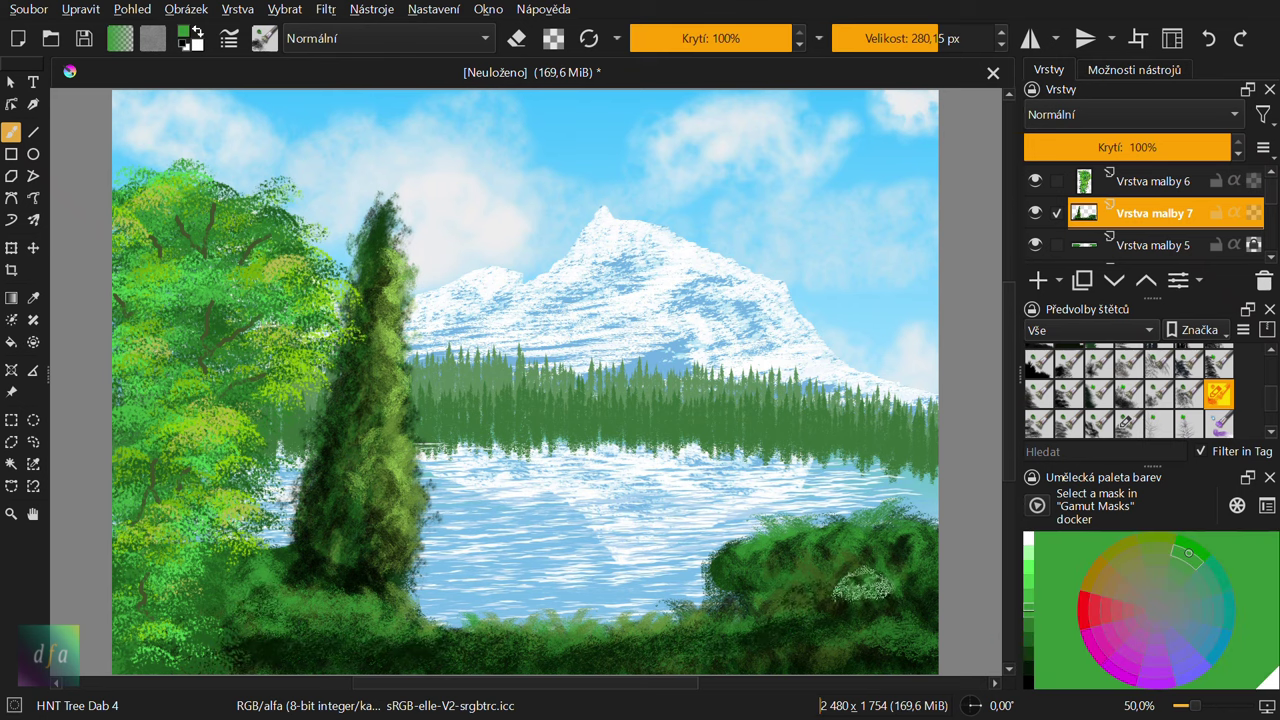
{"action": "key", "text": "l"}
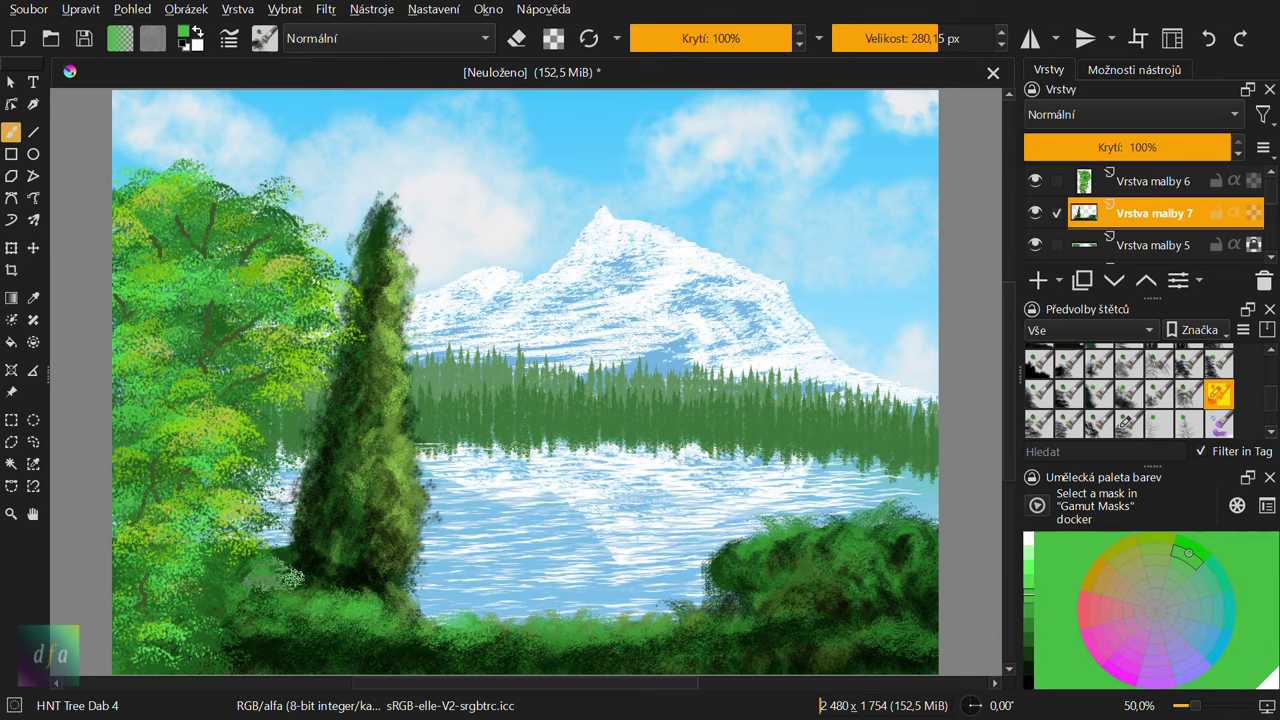
{"action": "left_click_drag", "start_coordinate": [393, 455], "coordinate": [460, 657]}
{"action": "key", "text": "ctrl+z"}
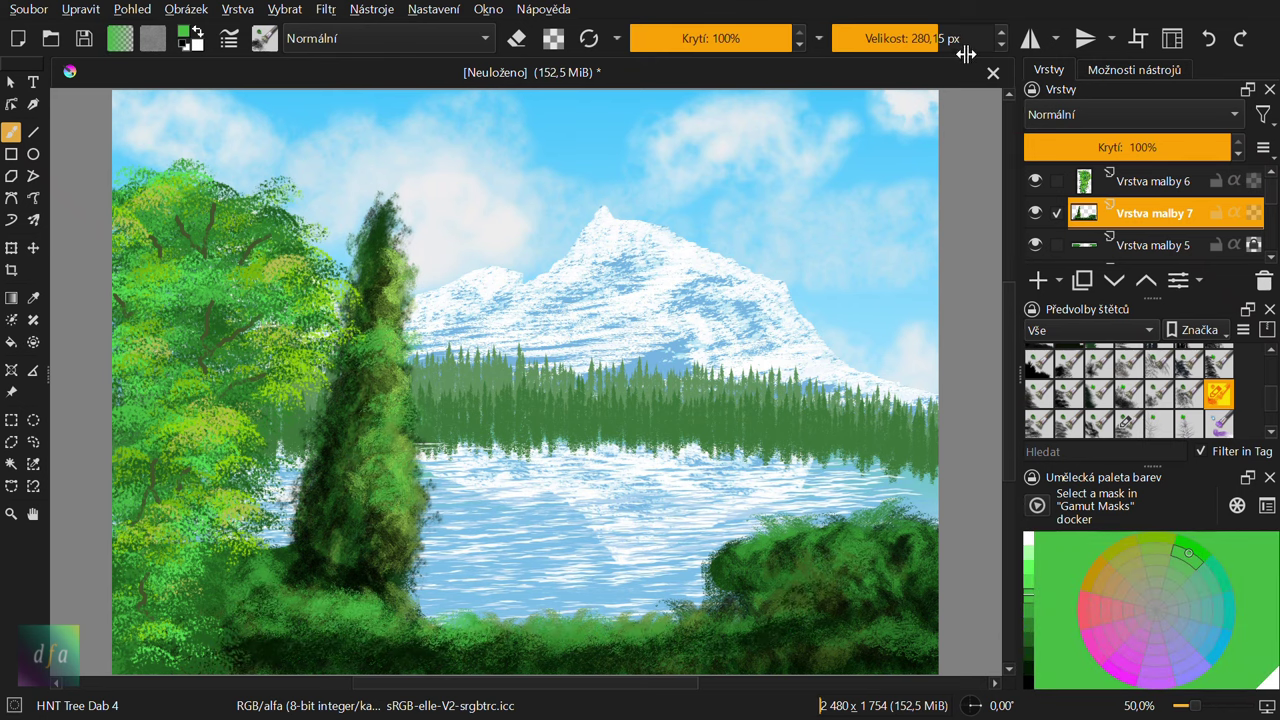
{"action": "left_click_drag", "start_coordinate": [405, 560], "coordinate": [385, 505]}
{"action": "left_click", "coordinate": [354, 429]}
Step: Dab light green, then very dark green, over the right-hand bushes and bottom foreground
{"action": "left_click", "coordinate": [1030, 645]}
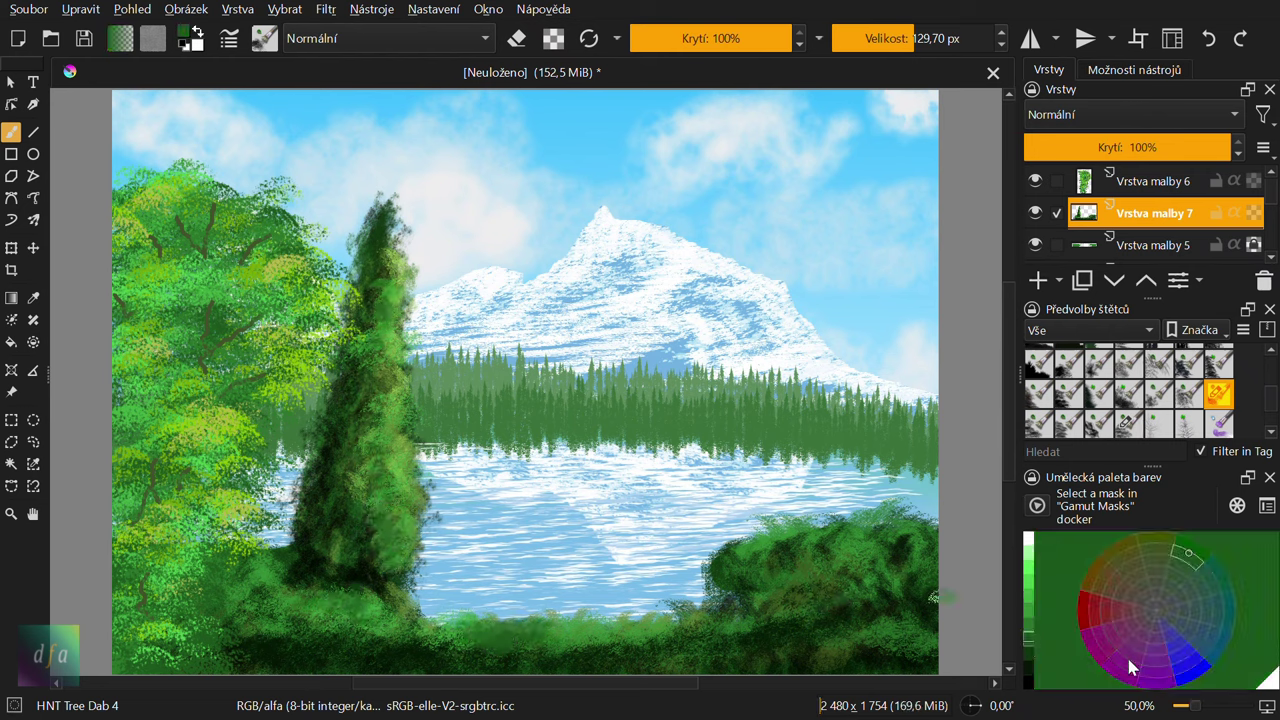
{"action": "left_click", "coordinate": [1029, 604]}
{"action": "left_click_drag", "start_coordinate": [885, 615], "coordinate": [935, 595]}
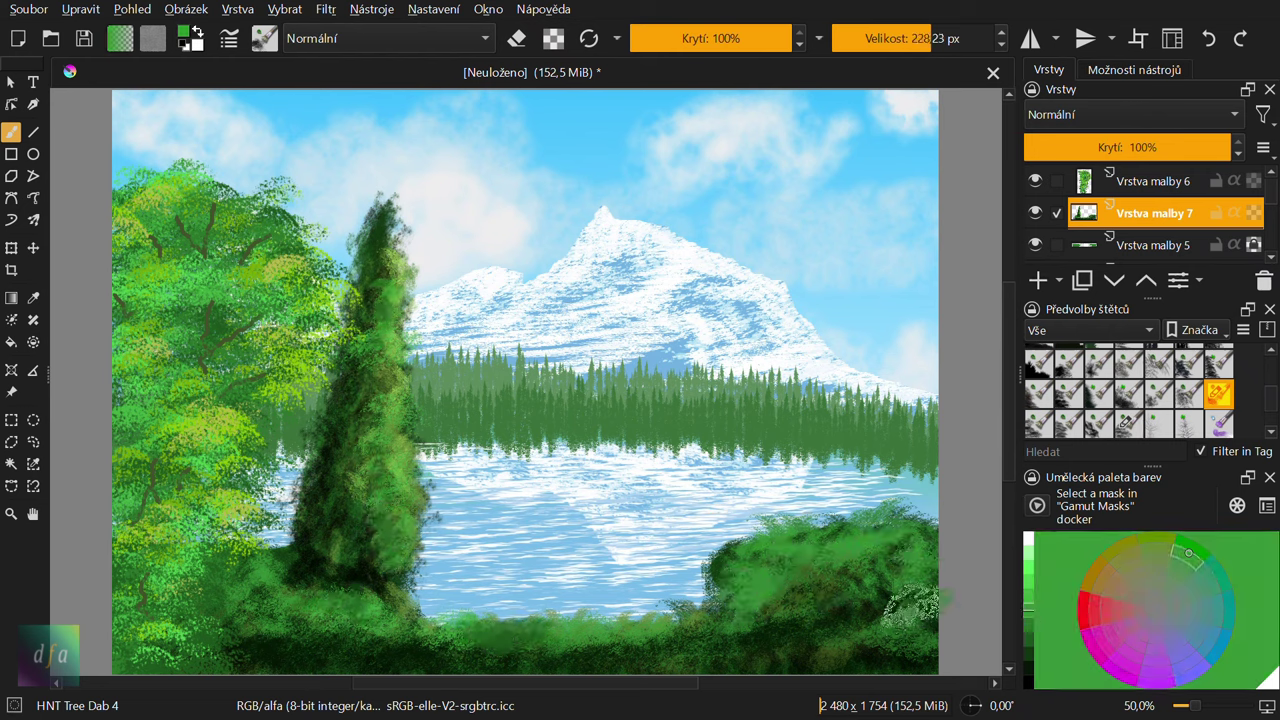
{"action": "left_click", "coordinate": [1029, 668]}
{"action": "left_click_drag", "start_coordinate": [760, 600], "coordinate": [940, 620]}
{"action": "mouse_move", "coordinate": [930, 560]}
{"action": "left_mouse_down"}
{"action": "mouse_move", "coordinate": [890, 590]}
{"action": "mouse_move", "coordinate": [520, 640]}
{"action": "mouse_move", "coordinate": [140, 660]}
{"action": "left_mouse_up"}
{"action": "left_click_drag", "start_coordinate": [280, 600], "coordinate": [360, 650]}
Step: On a new layer, stamp a bare tree onto the right-hand bushes with Essential Plants Tree3
{"action": "key", "text": "Insert"}
{"action": "left_click", "coordinate": [1143, 388]}
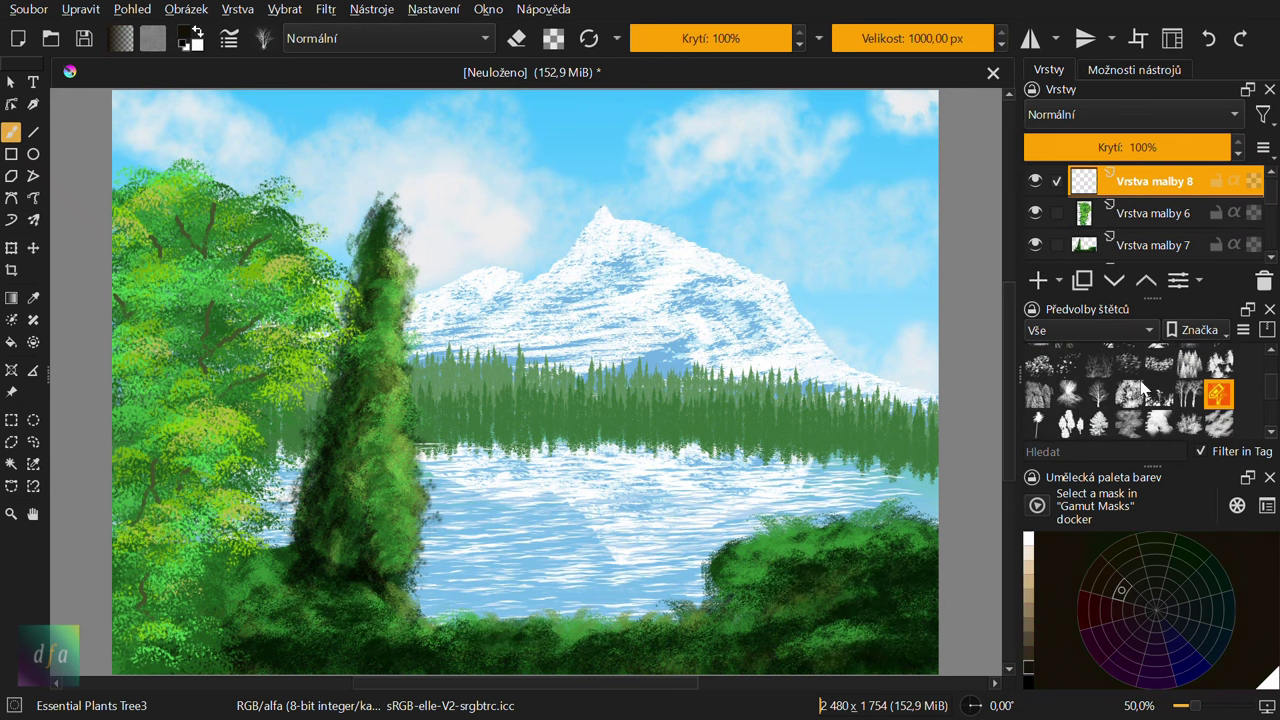
{"action": "left_click", "coordinate": [825, 410]}
{"action": "scroll", "coordinate": [1148, 400], "scroll_direction": "up", "scroll_amount": 3}
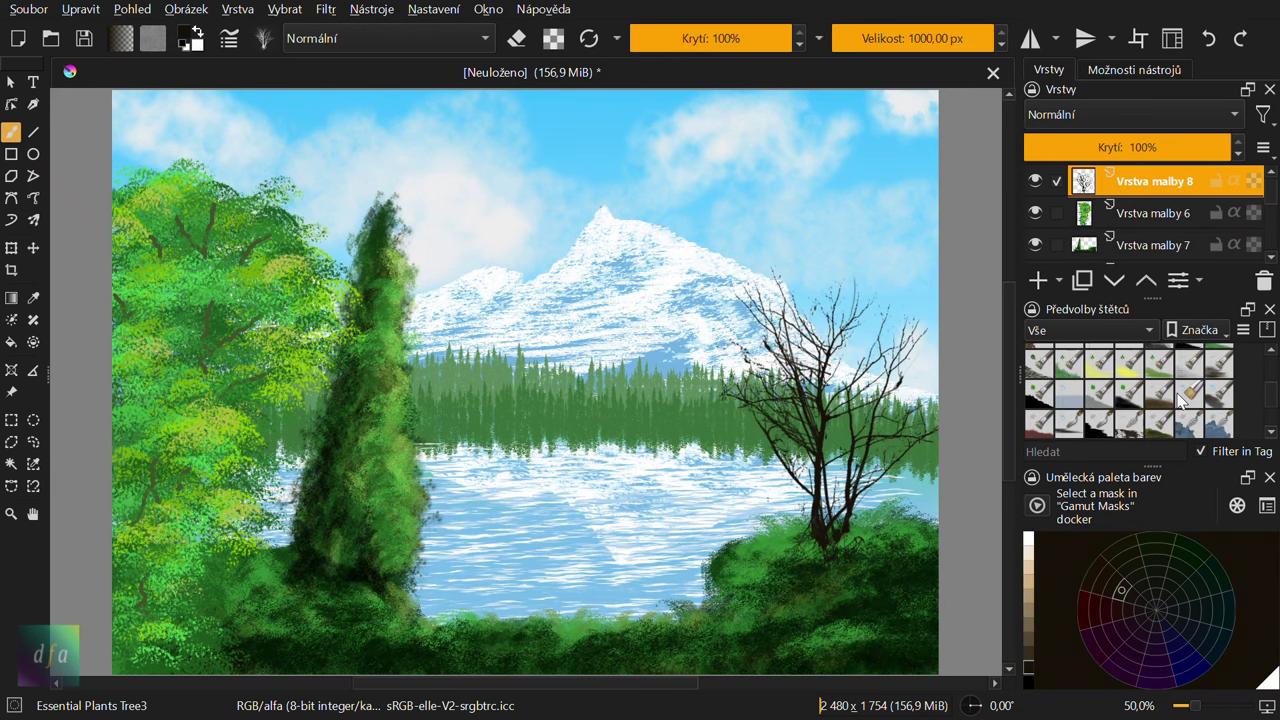
{"action": "scroll", "coordinate": [1148, 425], "scroll_direction": "up", "scroll_amount": 2}
Step: Cover the tree's branches and crown with mid-green leaves using HNL Leaf Dab 13
{"action": "left_click", "coordinate": [1100, 391]}
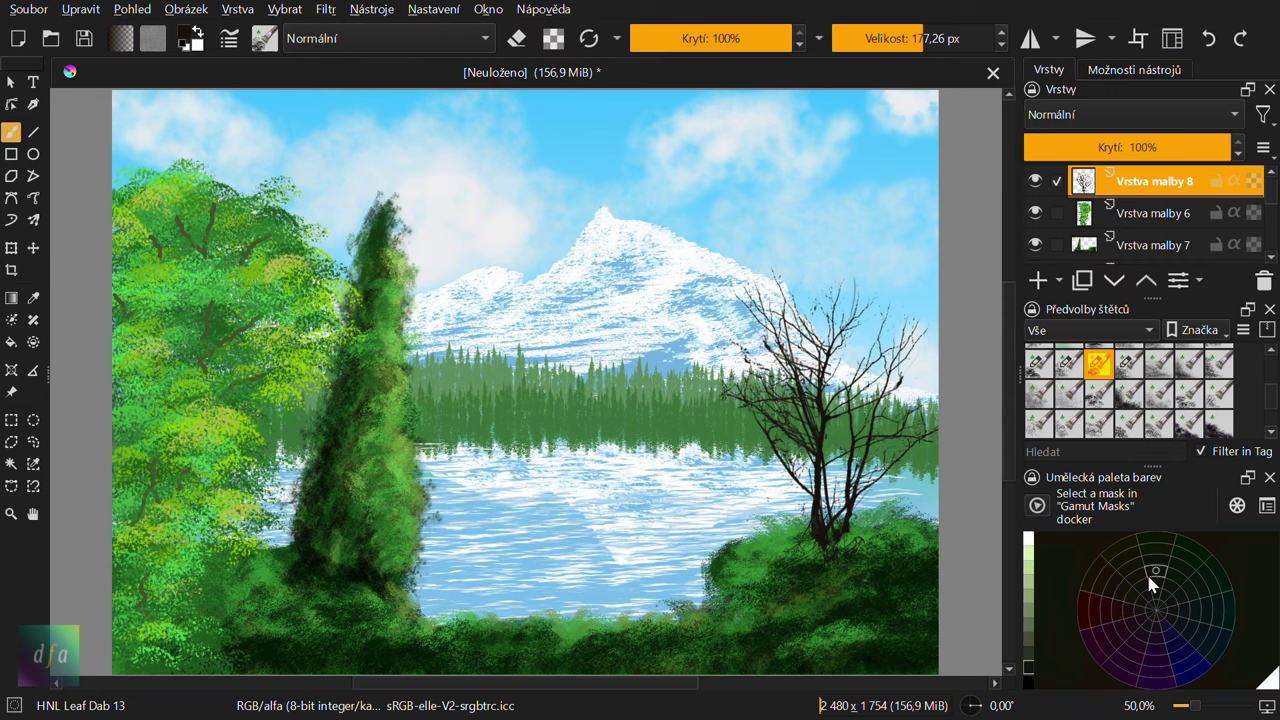
{"action": "left_click", "coordinate": [1181, 565]}
{"action": "left_click_drag", "start_coordinate": [775, 305], "coordinate": [740, 410]}
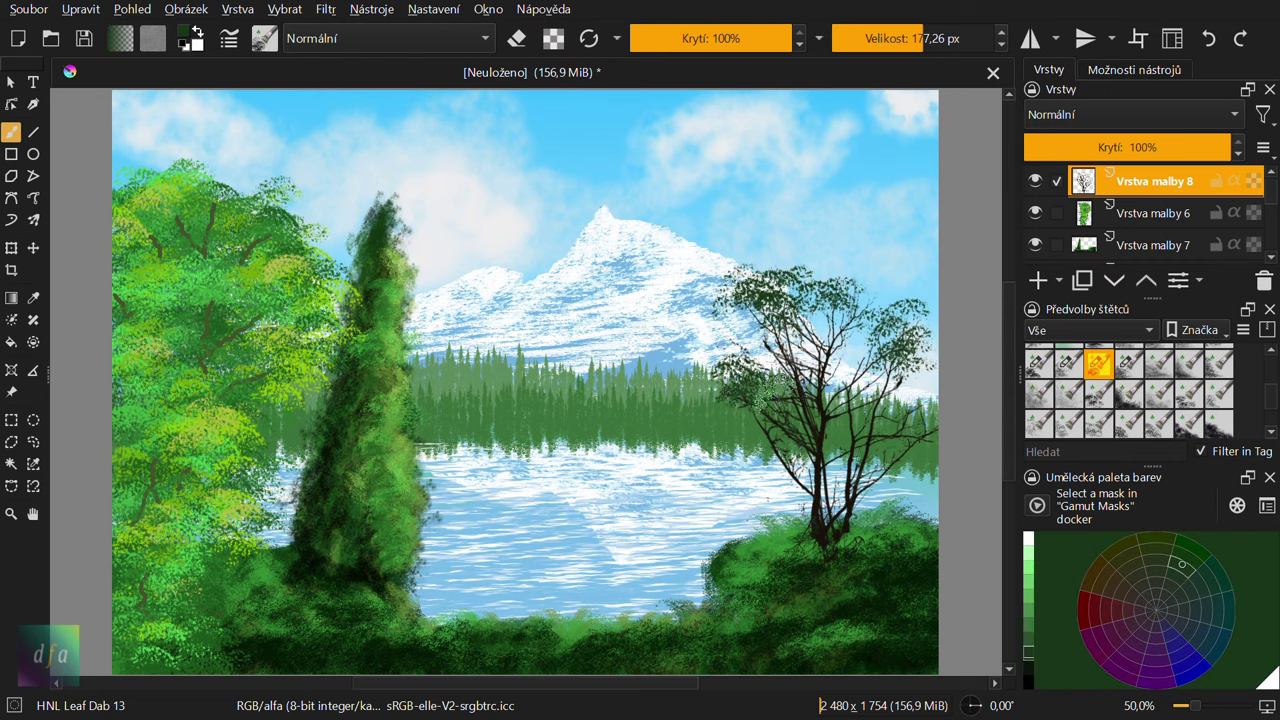
{"action": "mouse_move", "coordinate": [790, 300]}
{"action": "left_mouse_down"}
{"action": "mouse_move", "coordinate": [770, 420]}
{"action": "mouse_move", "coordinate": [890, 420]}
{"action": "mouse_move", "coordinate": [870, 340]}
{"action": "mouse_move", "coordinate": [835, 460]}
{"action": "left_mouse_up"}
{"action": "left_click_drag", "start_coordinate": [740, 370], "coordinate": [870, 320]}
{"action": "key", "text": "l"}
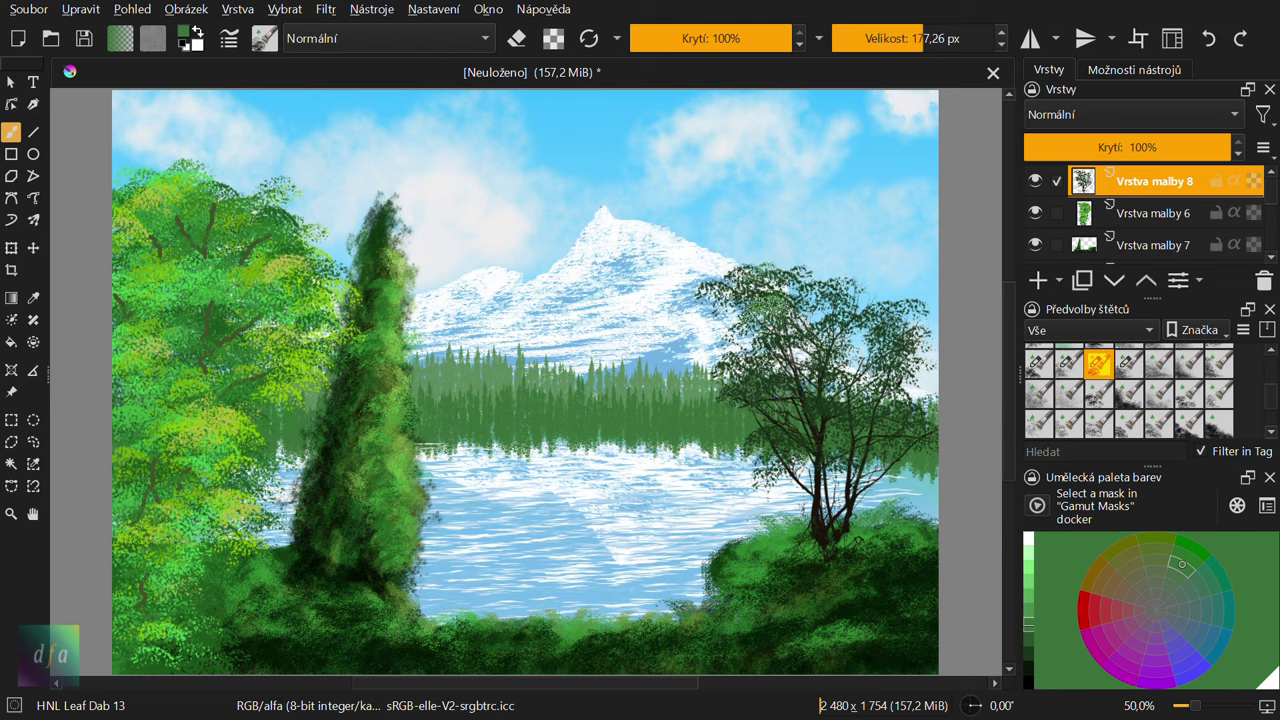
{"action": "mouse_move", "coordinate": [760, 300]}
{"action": "left_mouse_down"}
{"action": "mouse_move", "coordinate": [945, 340]}
{"action": "mouse_move", "coordinate": [815, 470]}
{"action": "mouse_move", "coordinate": [715, 385]}
{"action": "mouse_move", "coordinate": [840, 425]}
{"action": "left_mouse_up"}
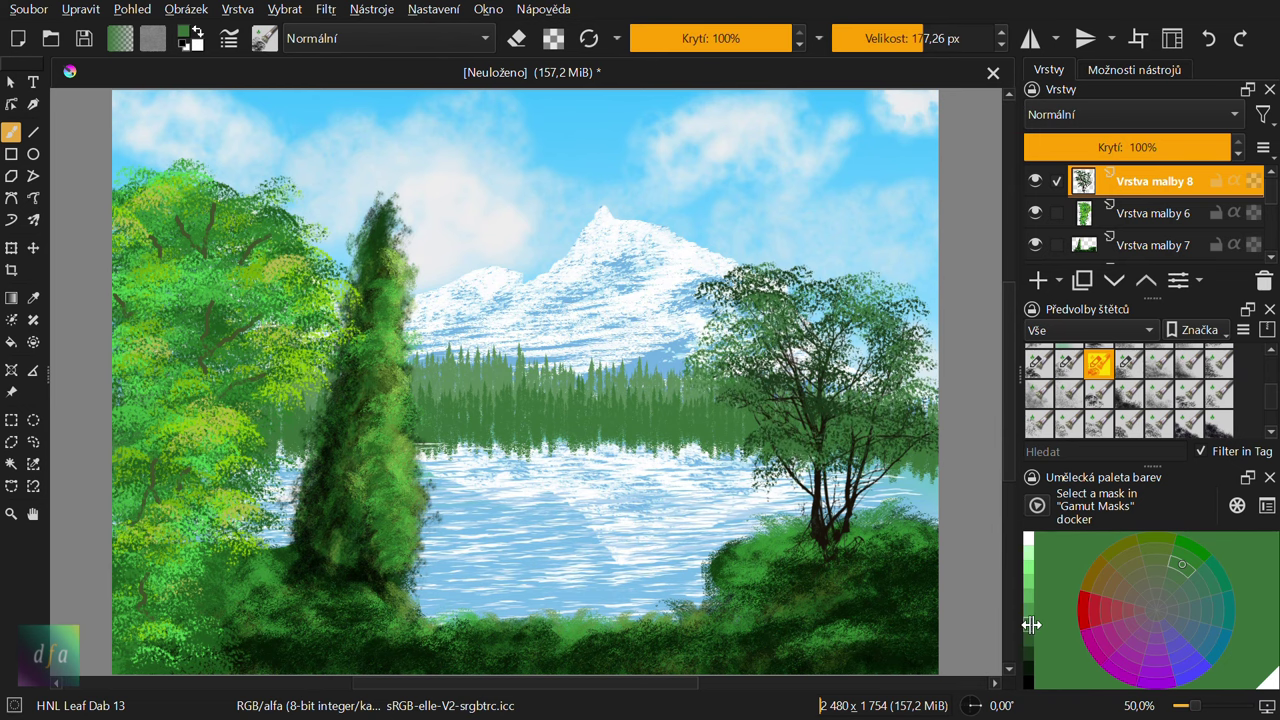
Step: Add lighter leaves to the upper branches and dark shaded foliage lower in the tree
{"action": "left_click", "coordinate": [1028, 610]}
{"action": "mouse_move", "coordinate": [720, 320]}
{"action": "left_mouse_down"}
{"action": "mouse_move", "coordinate": [770, 270]}
{"action": "mouse_move", "coordinate": [740, 390]}
{"action": "left_mouse_up"}
{"action": "left_click_drag", "start_coordinate": [805, 295], "coordinate": [875, 325]}
{"action": "left_click", "coordinate": [1028, 660]}
{"action": "mouse_move", "coordinate": [752, 318]}
{"action": "left_mouse_down"}
{"action": "mouse_move", "coordinate": [828, 368]}
{"action": "mouse_move", "coordinate": [796, 398]}
{"action": "left_mouse_up"}
{"action": "mouse_move", "coordinate": [800, 460]}
{"action": "left_mouse_down"}
{"action": "mouse_move", "coordinate": [848, 485]}
{"action": "mouse_move", "coordinate": [840, 412]}
{"action": "left_mouse_up"}
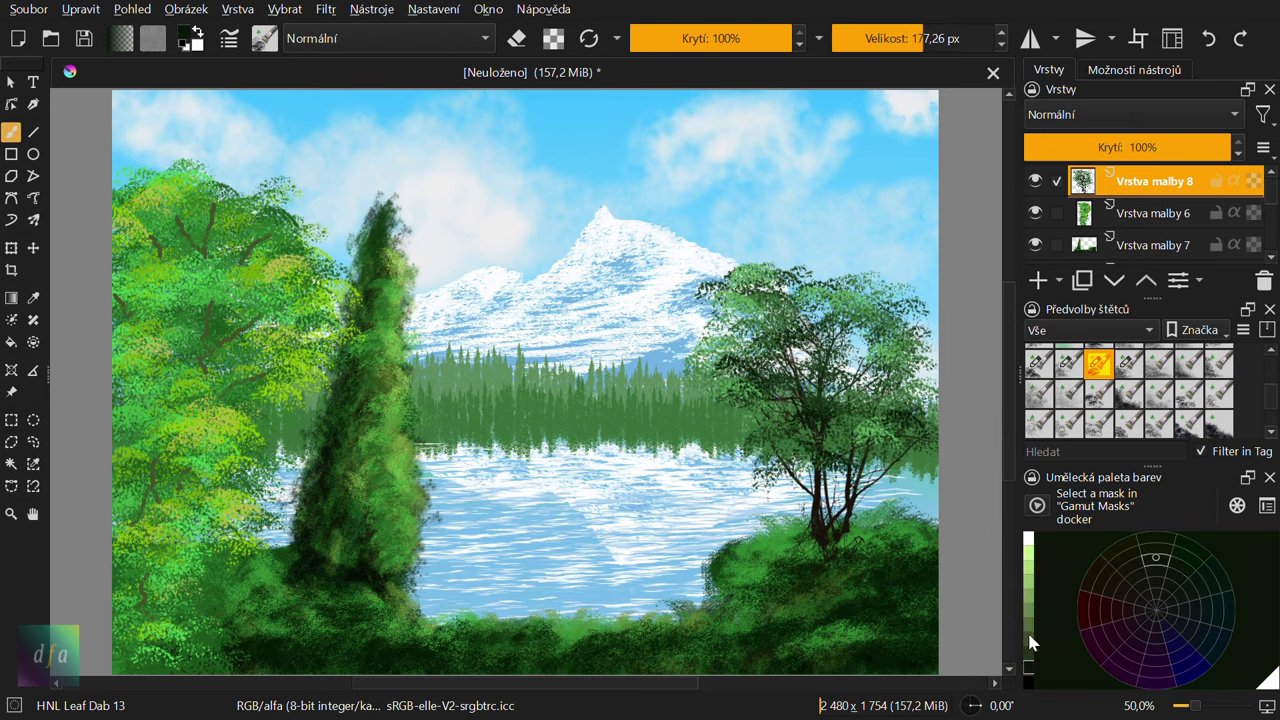
Step: Layer olive and yellow-green highlights across the crown, plus dark leaves near the base
{"action": "left_click", "coordinate": [1030, 640]}
{"action": "left_click_drag", "start_coordinate": [740, 288], "coordinate": [850, 330]}
{"action": "left_click", "coordinate": [1028, 572]}
{"action": "mouse_move", "coordinate": [720, 288]}
{"action": "left_mouse_down"}
{"action": "mouse_move", "coordinate": [760, 278]}
{"action": "mouse_move", "coordinate": [900, 330]}
{"action": "mouse_move", "coordinate": [840, 310]}
{"action": "left_mouse_up"}
{"action": "left_click_drag", "start_coordinate": [705, 265], "coordinate": [730, 330]}
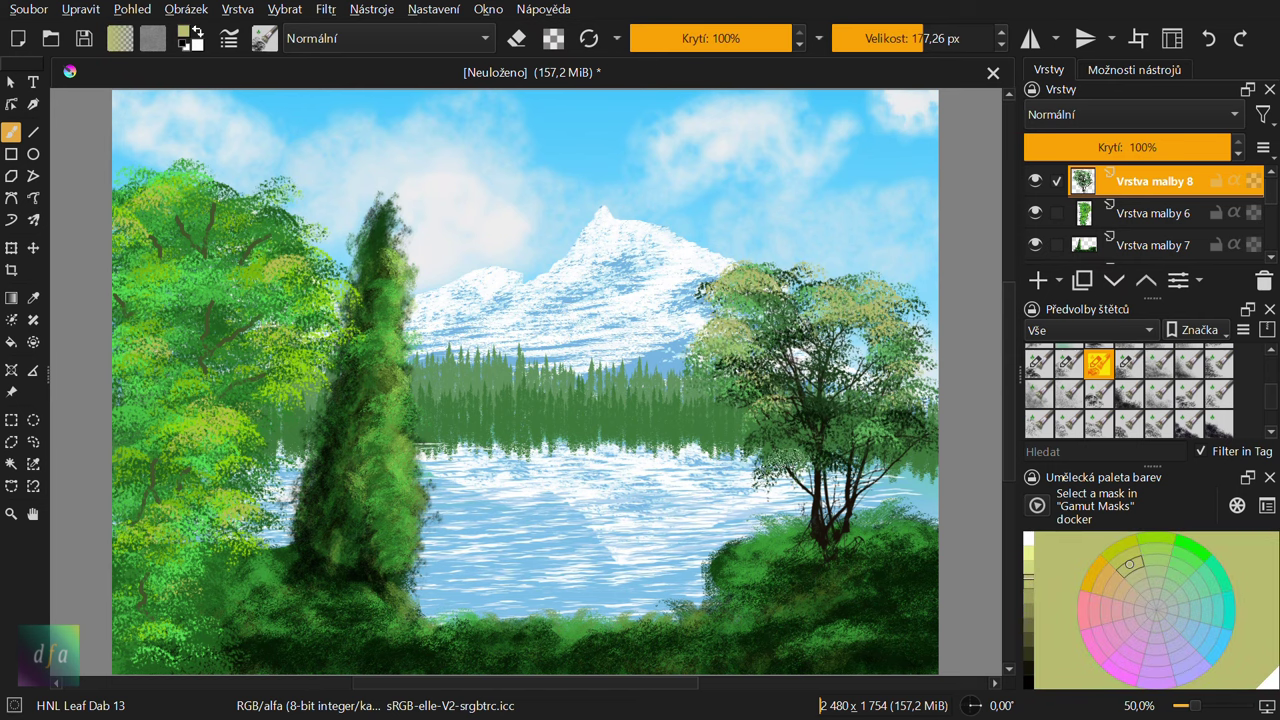
{"action": "left_click", "coordinate": [1030, 665]}
{"action": "left_click_drag", "start_coordinate": [826, 570], "coordinate": [870, 546]}
Step: Dab light leaves onto the right bush and dark leaf texture across the foreground bushes
{"action": "left_click", "coordinate": [1030, 635]}
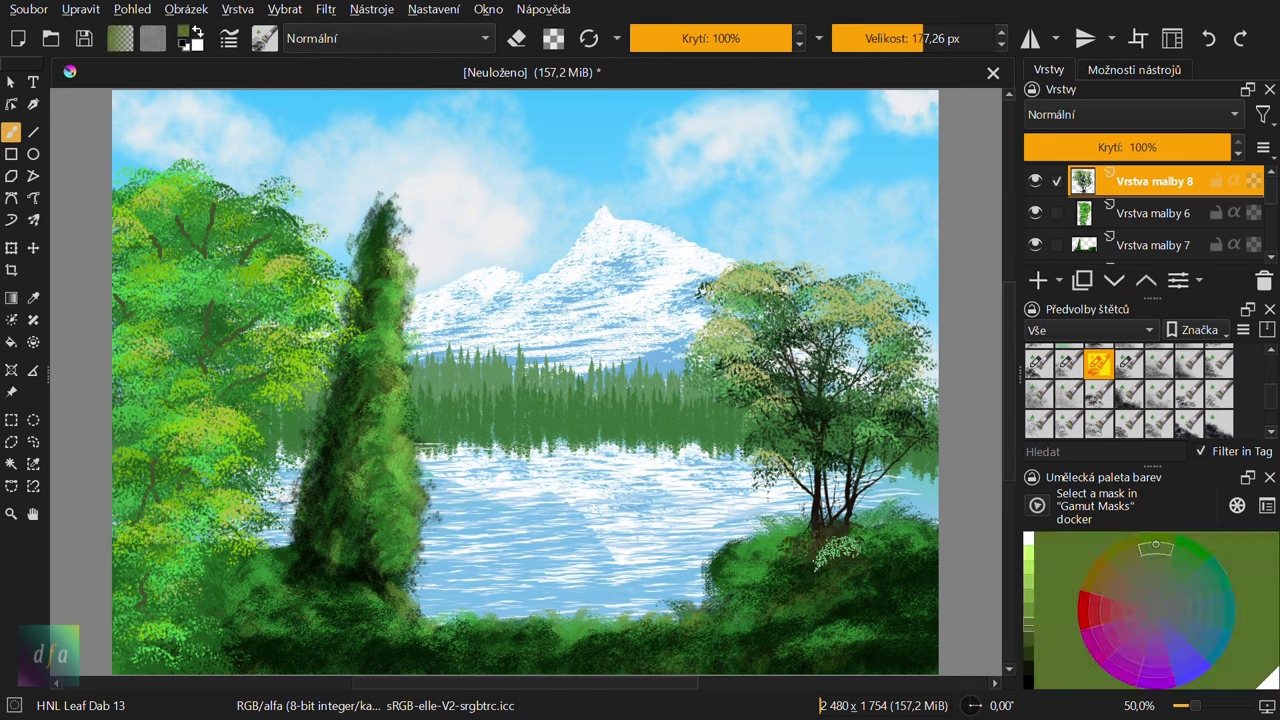
{"action": "left_click_drag", "start_coordinate": [855, 605], "coordinate": [895, 612]}
{"action": "left_click_drag", "start_coordinate": [803, 580], "coordinate": [862, 560]}
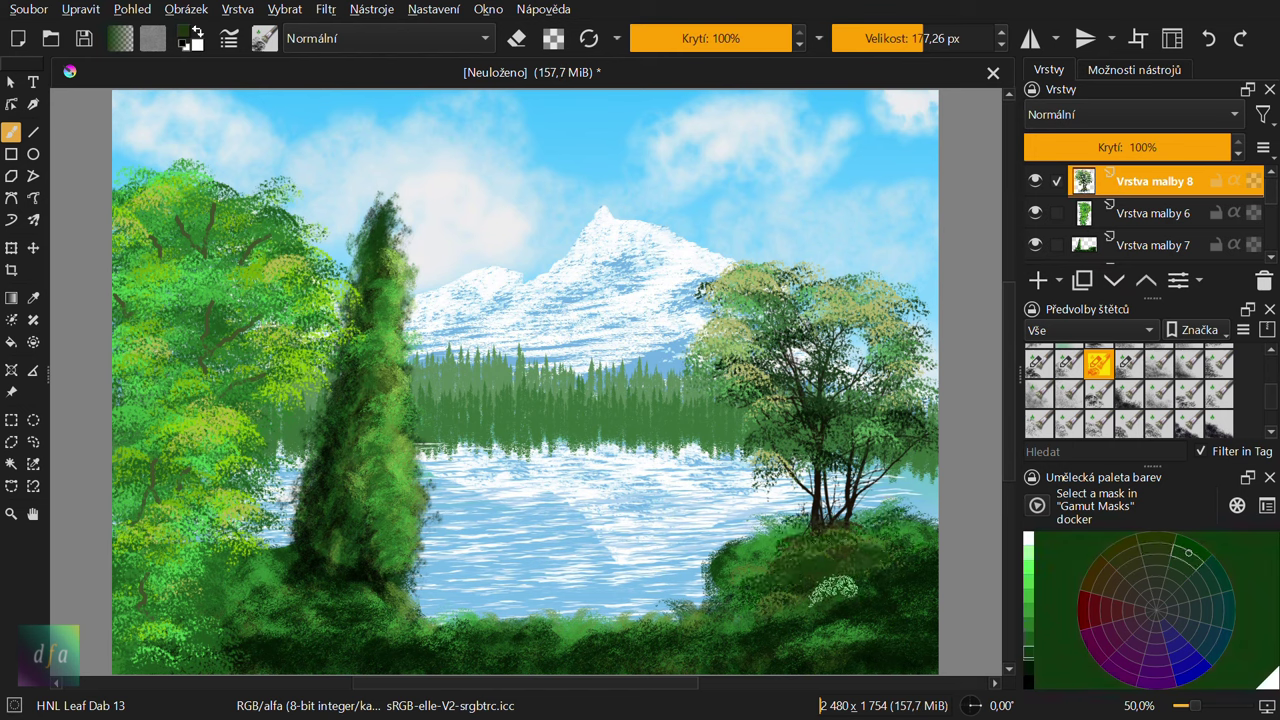
{"action": "left_click", "coordinate": [830, 590], "text": "ctrl"}
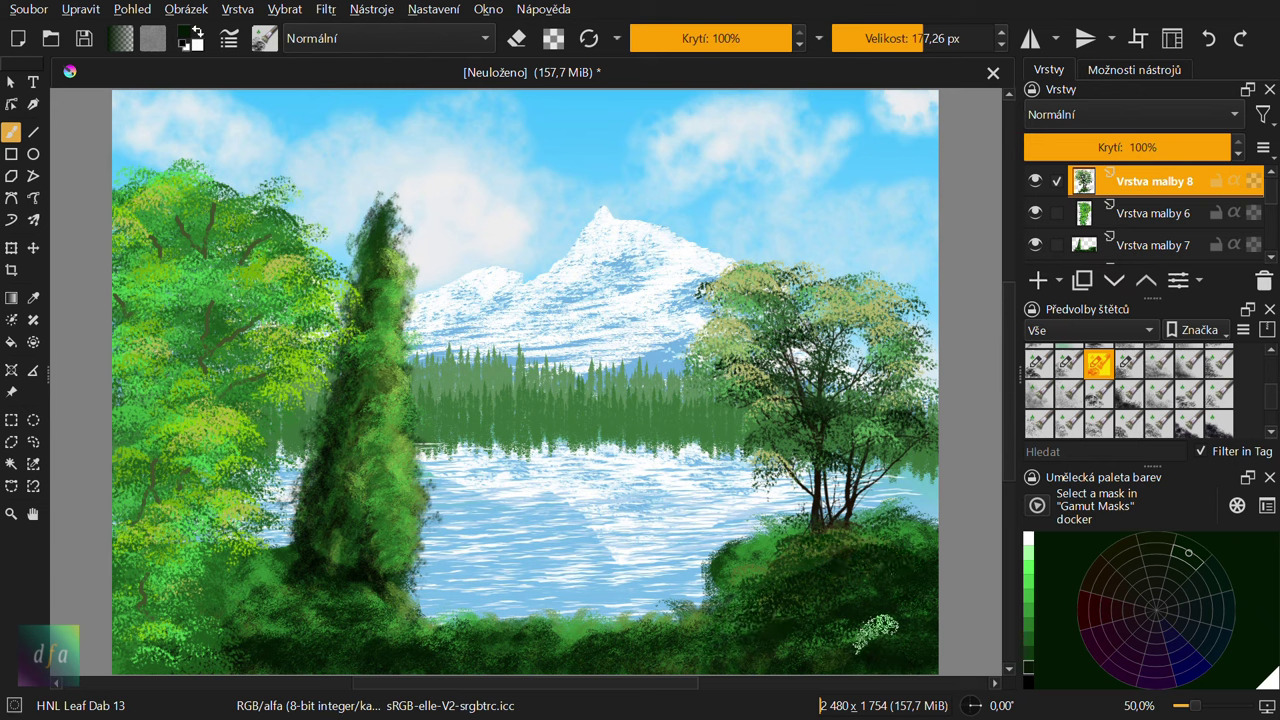
{"action": "left_click_drag", "start_coordinate": [533, 655], "coordinate": [605, 618]}
Step: Add more leaf dabs across the foreground bushes, undoing the unwanted strokes
{"action": "left_click", "coordinate": [760, 588], "text": "ctrl"}
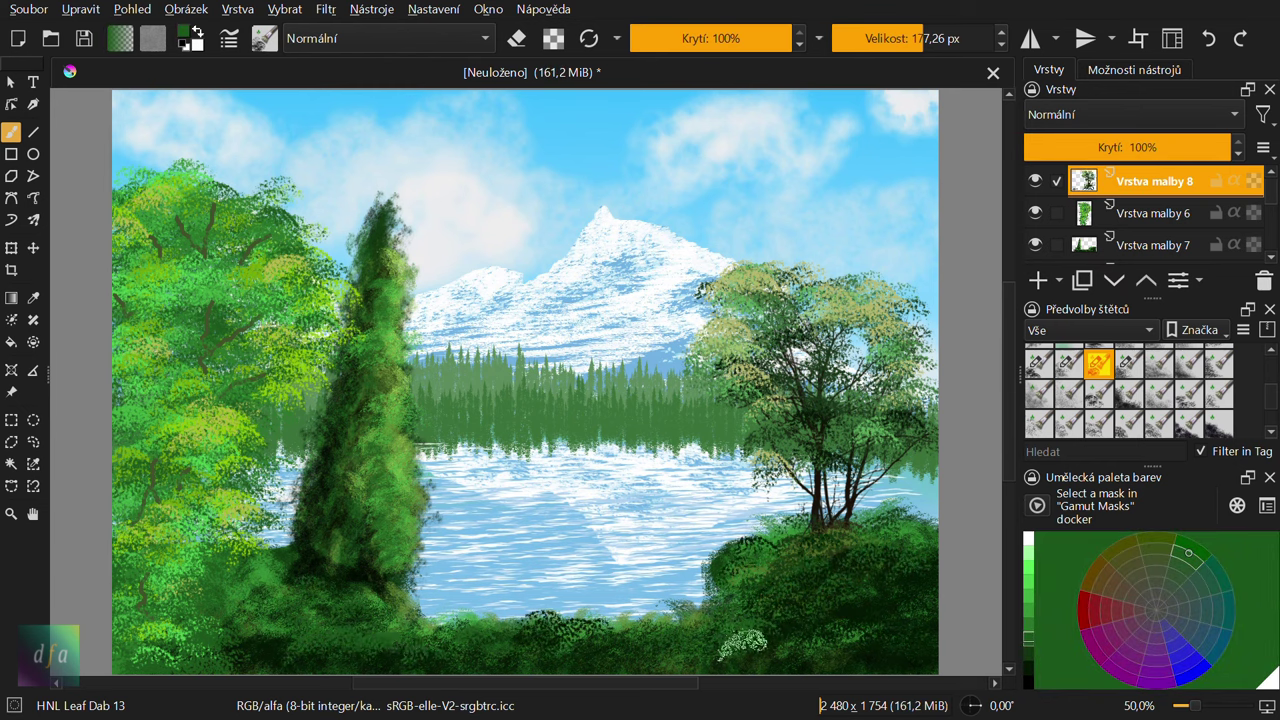
{"action": "left_click", "coordinate": [1027, 660]}
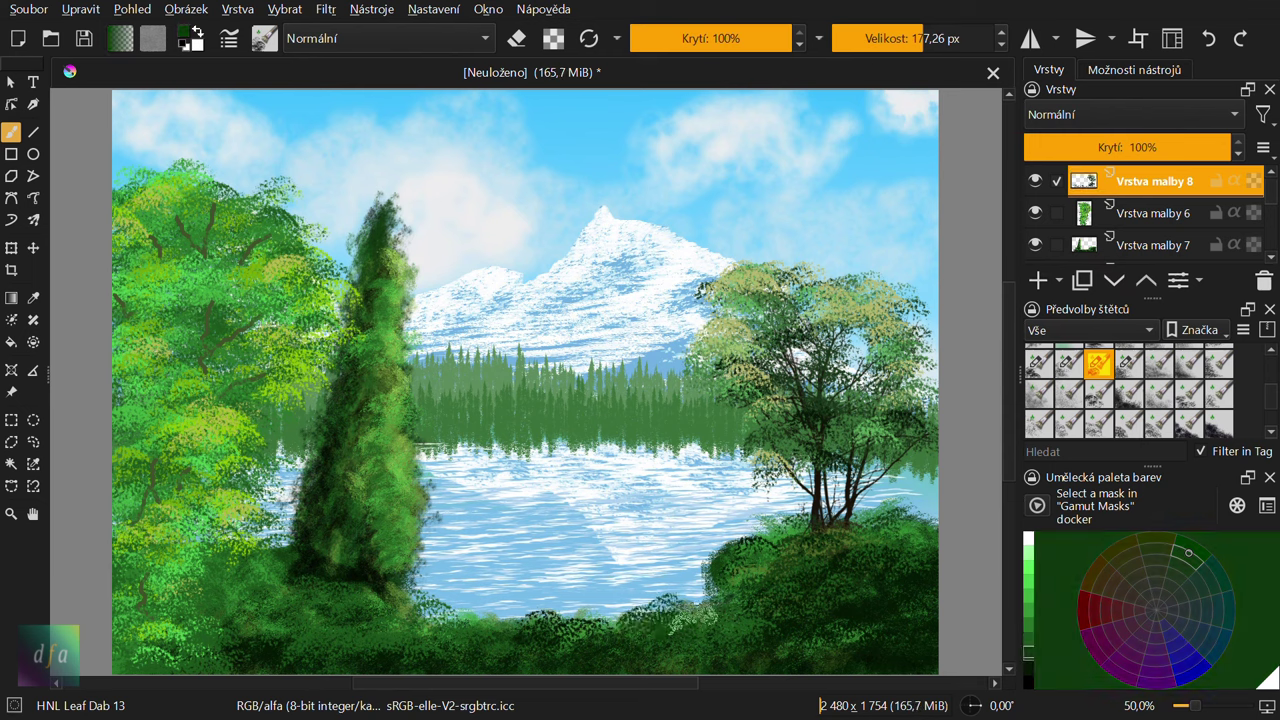
{"action": "left_click_drag", "start_coordinate": [560, 612], "coordinate": [520, 640]}
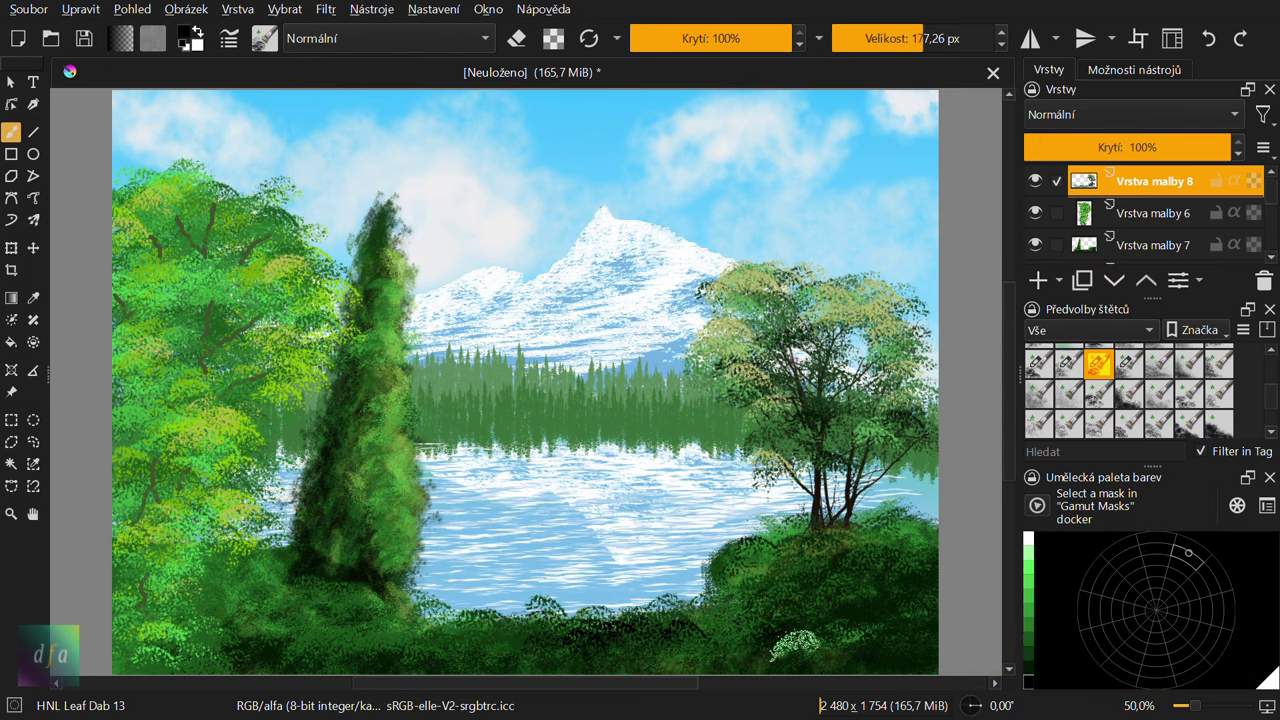
{"action": "key", "text": "l"}
{"action": "left_click_drag", "start_coordinate": [765, 637], "coordinate": [560, 622]}
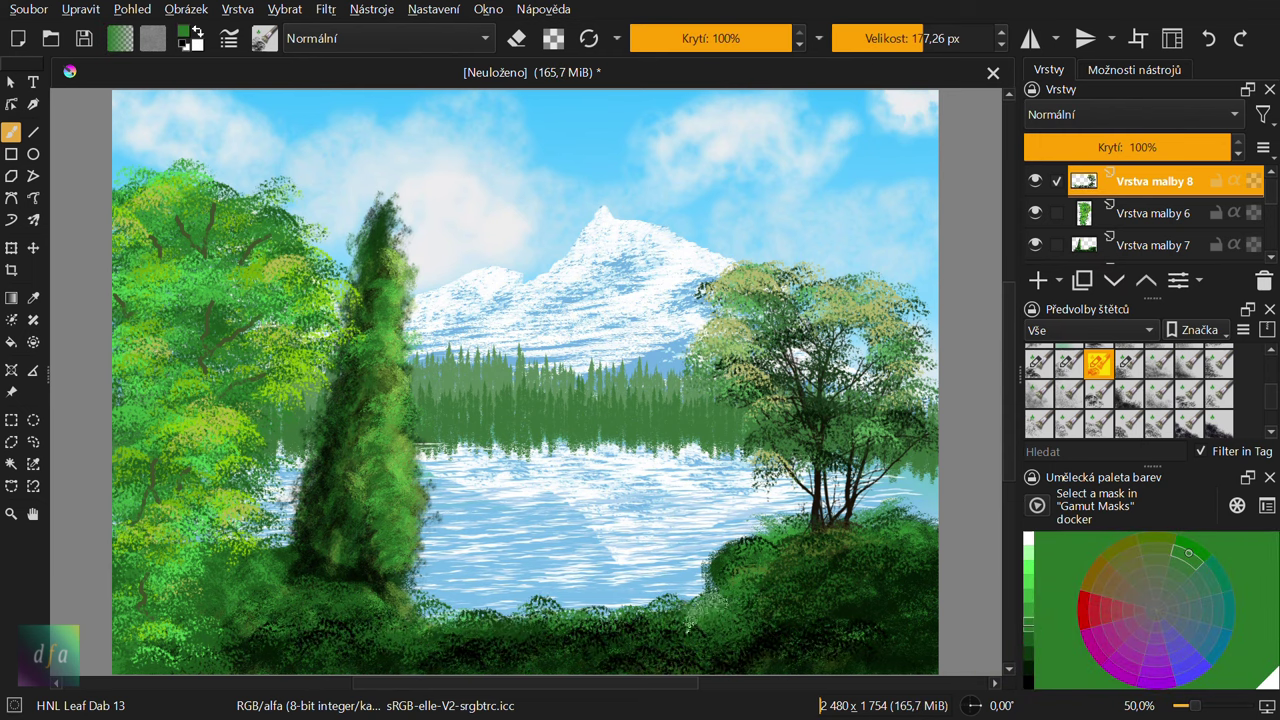
{"action": "key", "text": "ctrl+z"}
{"action": "key", "text": "l"}
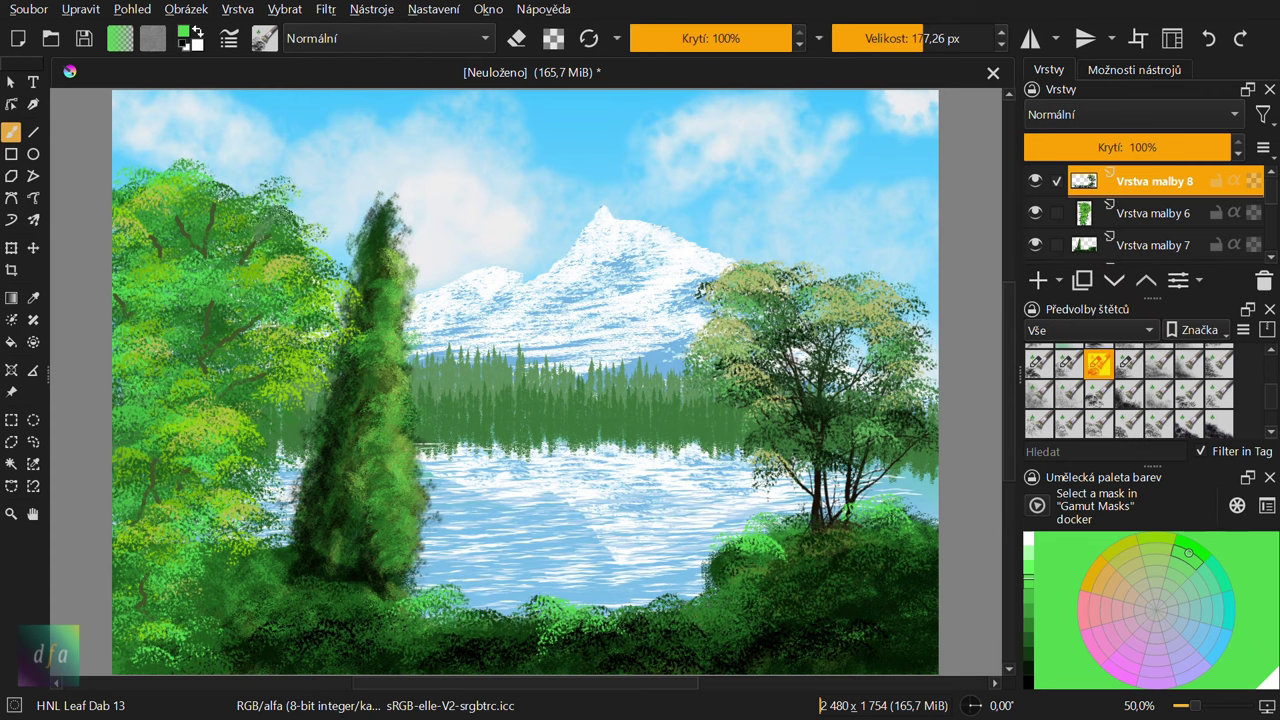
Step: Darken the right tree's top and shore bush, and paint dark spruce reflections along the shoreline
{"action": "key", "text": "k"}
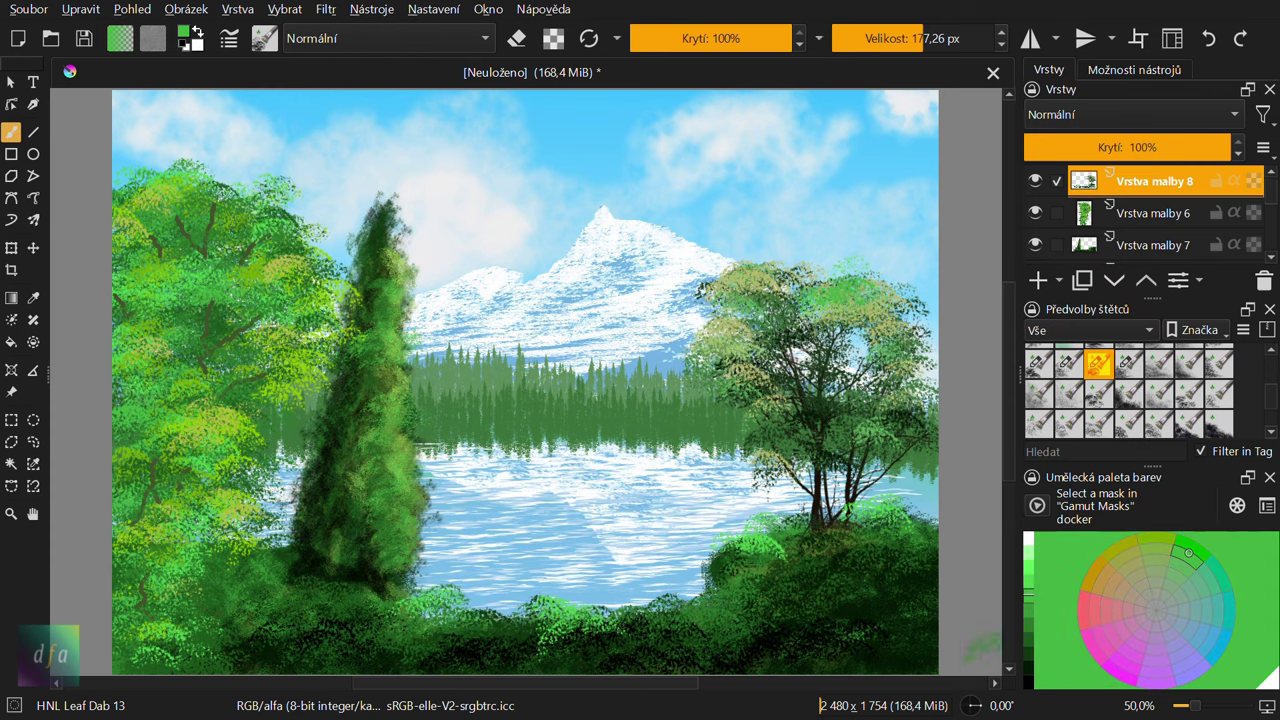
{"action": "key", "text": "k"}
{"action": "left_click_drag", "start_coordinate": [760, 340], "coordinate": [945, 395]}
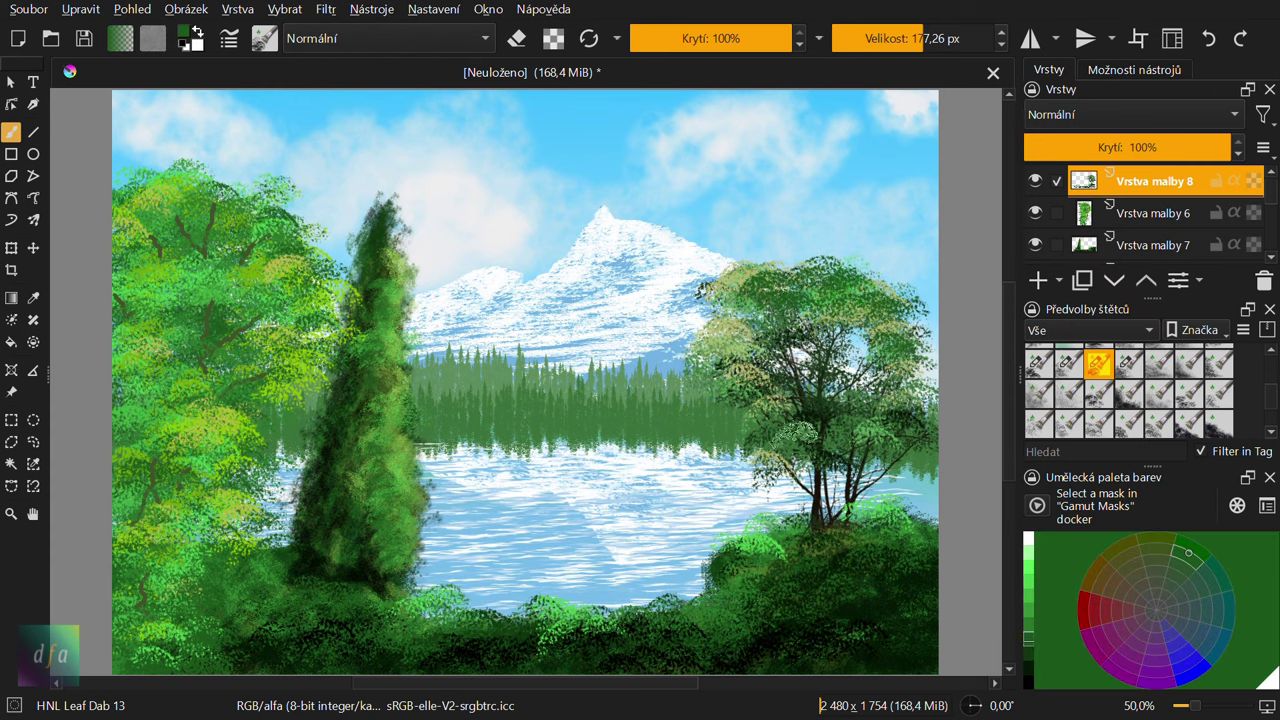
{"action": "left_click_drag", "start_coordinate": [757, 576], "coordinate": [626, 637]}
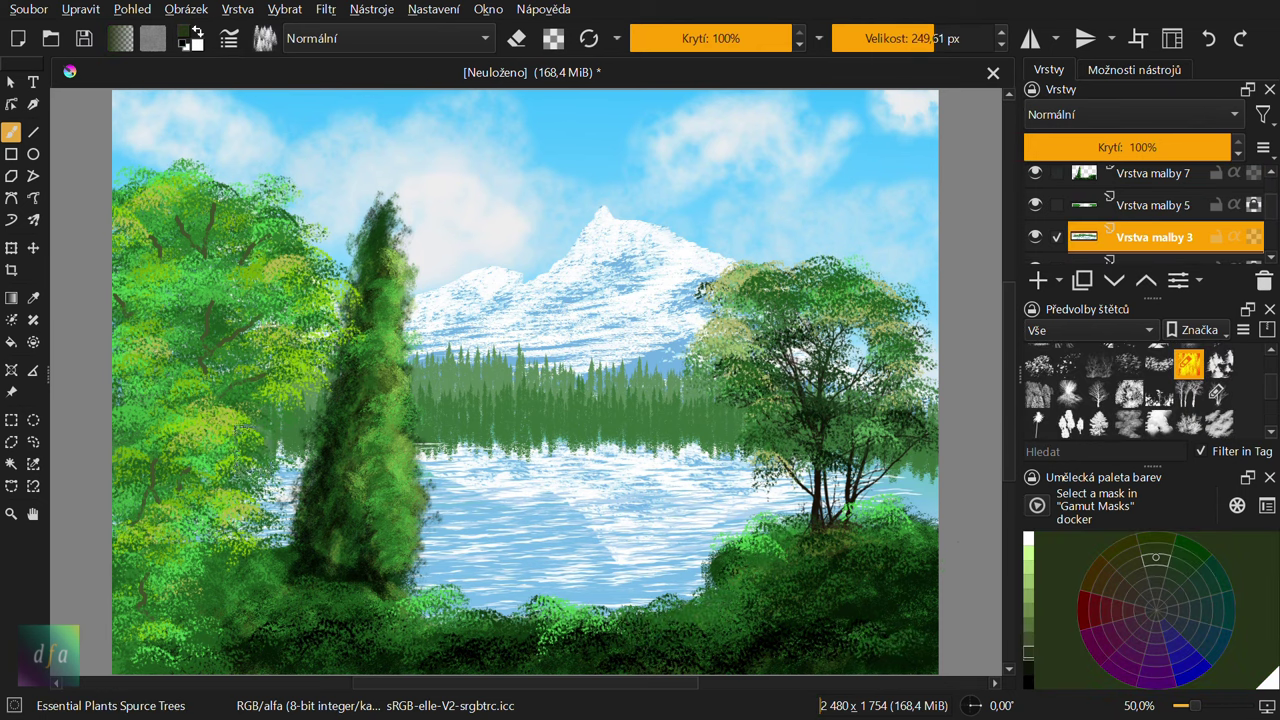
{"action": "left_click_drag", "start_coordinate": [265, 435], "coordinate": [795, 432]}
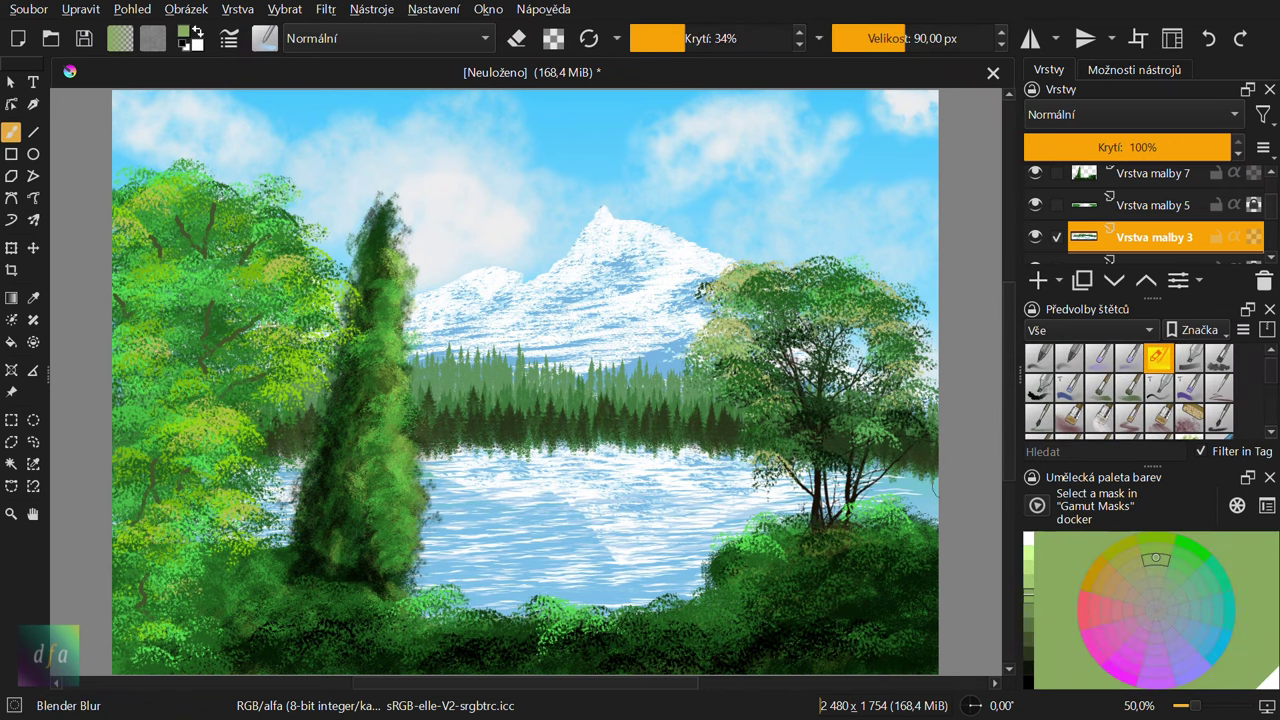
Step: Blur a misty band along the right shoreline and airbrush soft mist along the left
{"action": "left_click_drag", "start_coordinate": [733, 455], "coordinate": [590, 453]}
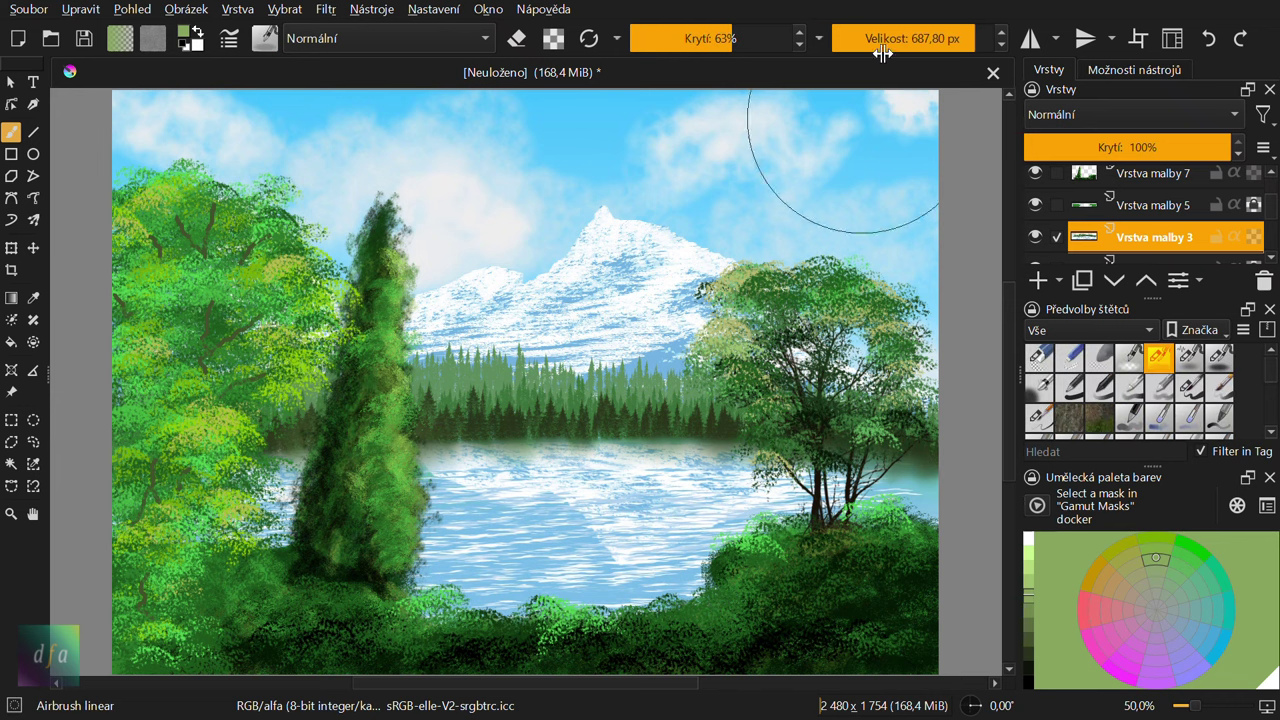
{"action": "left_click_drag", "start_coordinate": [530, 455], "coordinate": [430, 430]}
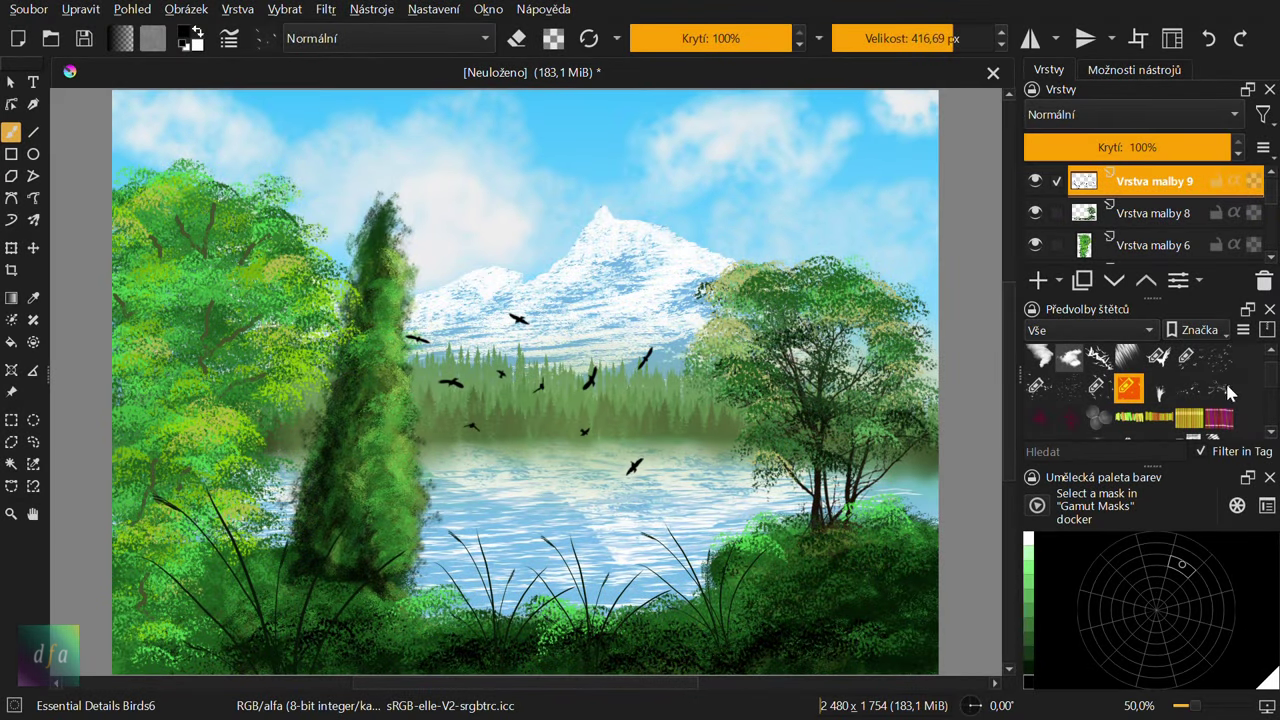
Step: Select the Airbrush linear brush from the brush presets
{"action": "scroll", "coordinate": [1225, 380], "scroll_direction": "up", "scroll_amount": 5}
{"action": "left_click", "coordinate": [1158, 357]}
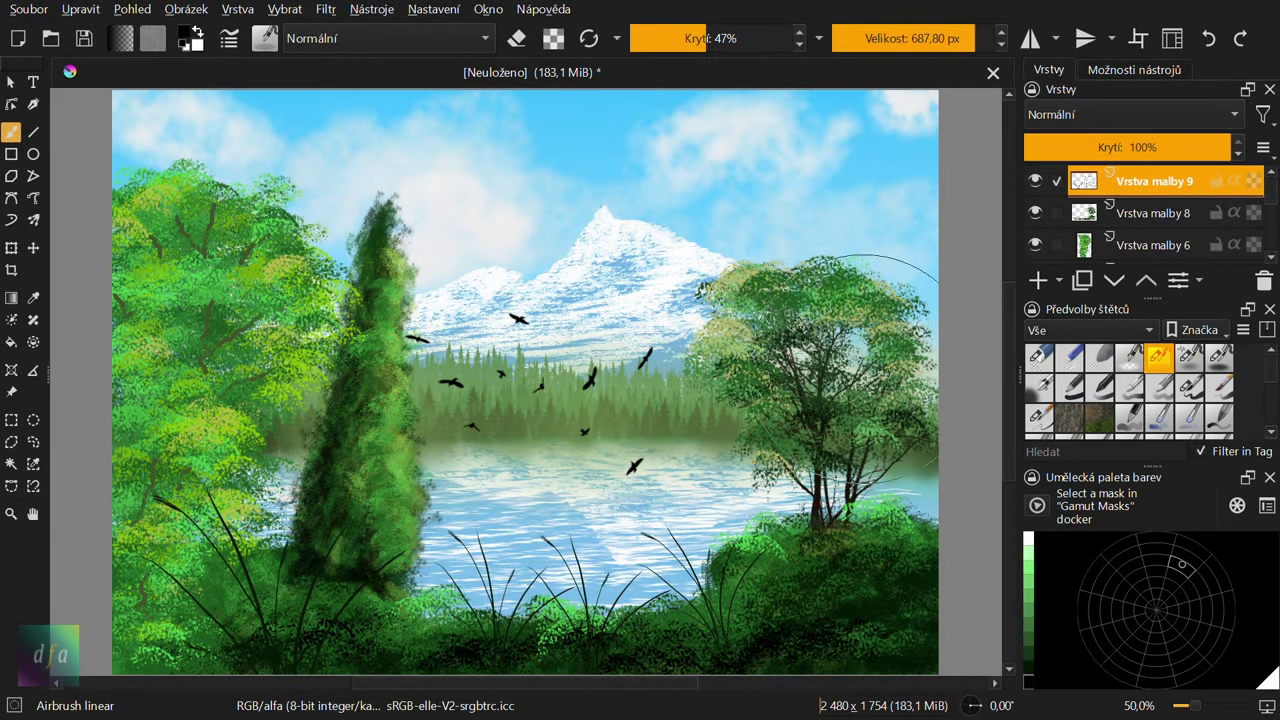